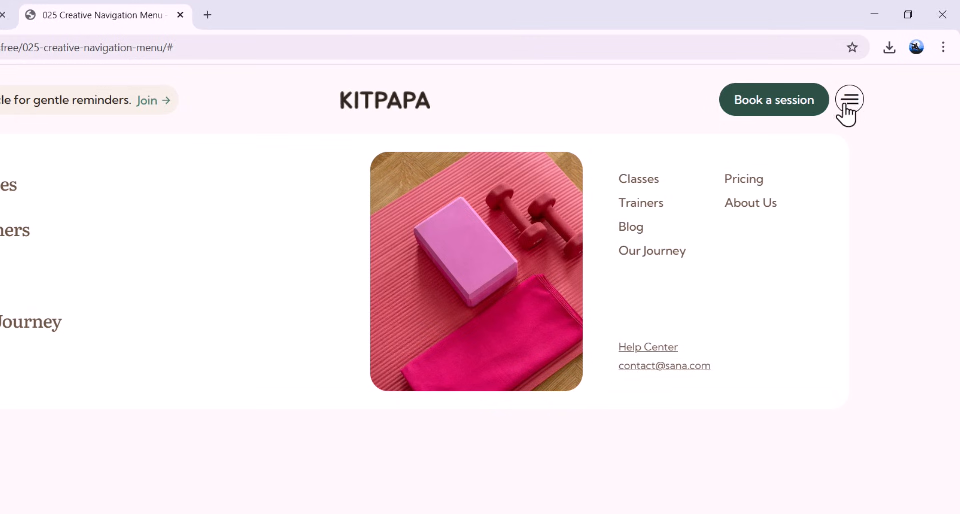
Step: Toggle the hamburger menu on the demo page to preview its navigation panel, and return to the Elementor editor
left_click(851, 103)
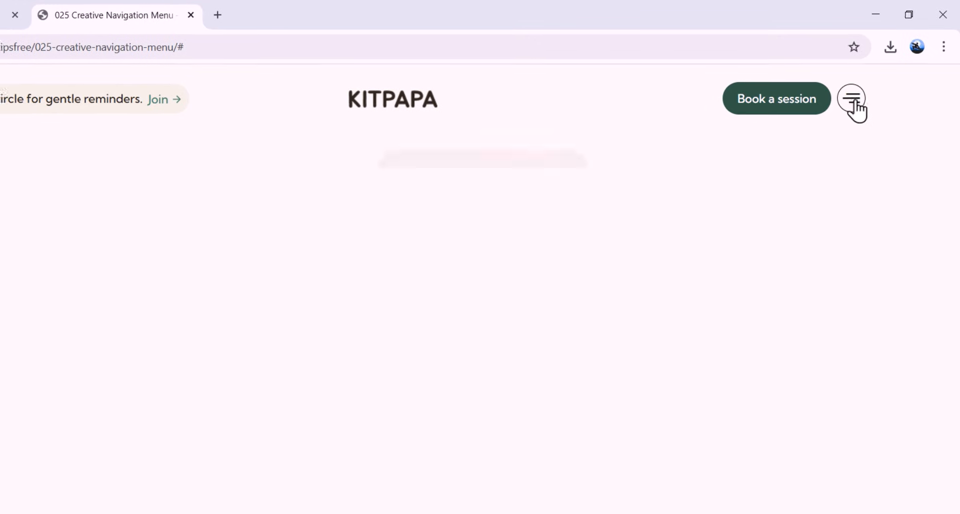
left_click(852, 102)
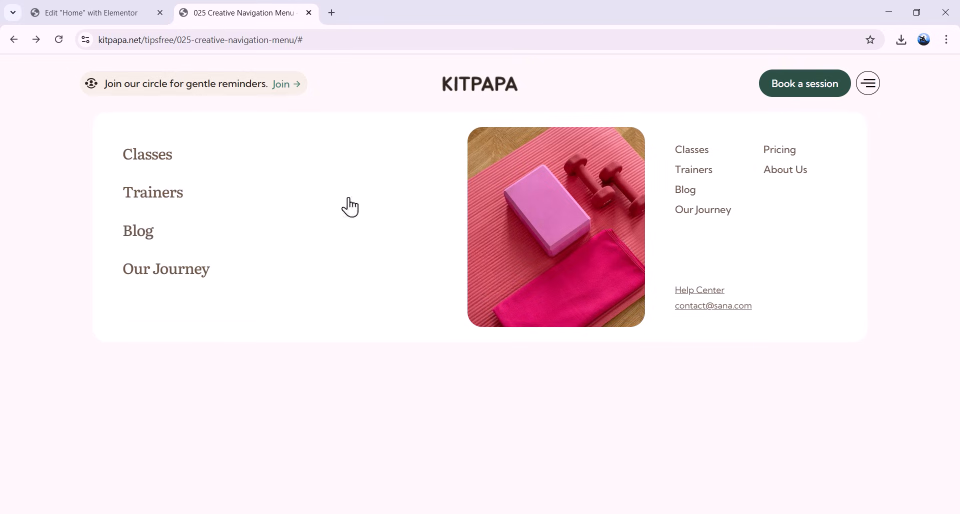
left_click(93, 14)
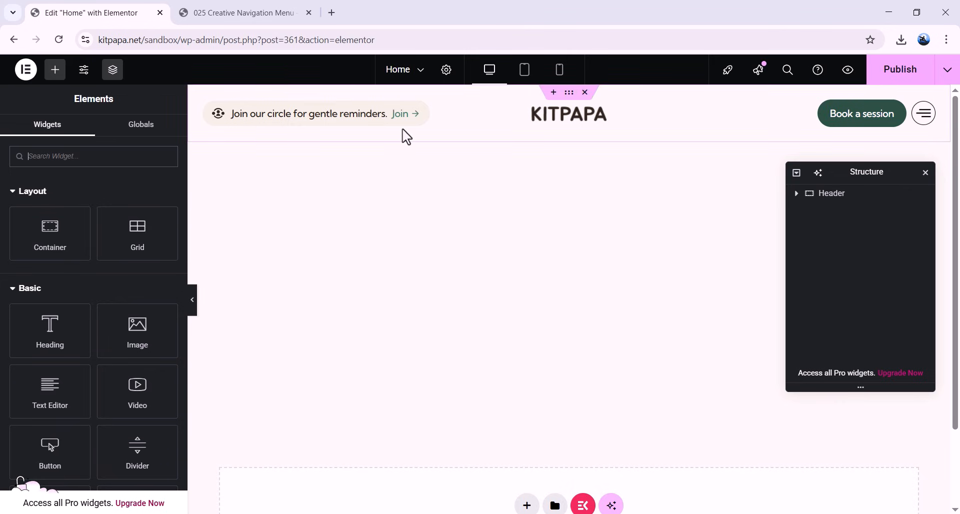
Step: Inspect the settings of the header's hamburger icon and of the Header container
left_click(928, 120)
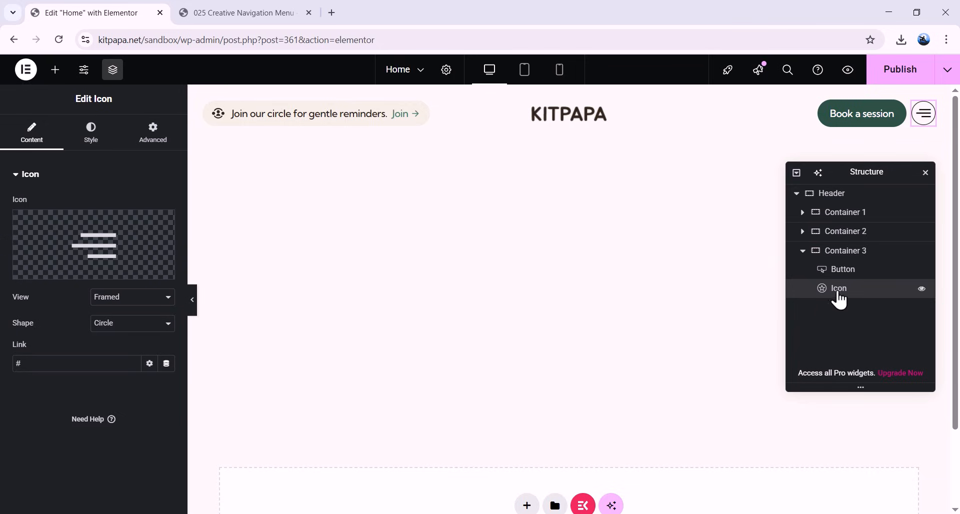
mouse_move(38, 257)
left_click(830, 195)
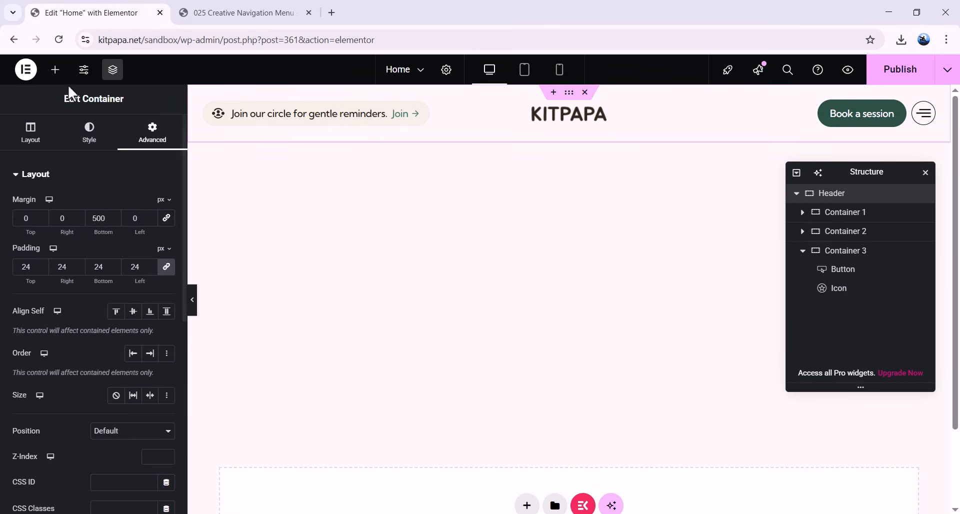
Step: Add a new container inside the Header container after Container 3 and rename it Nav Area
left_click(55, 69)
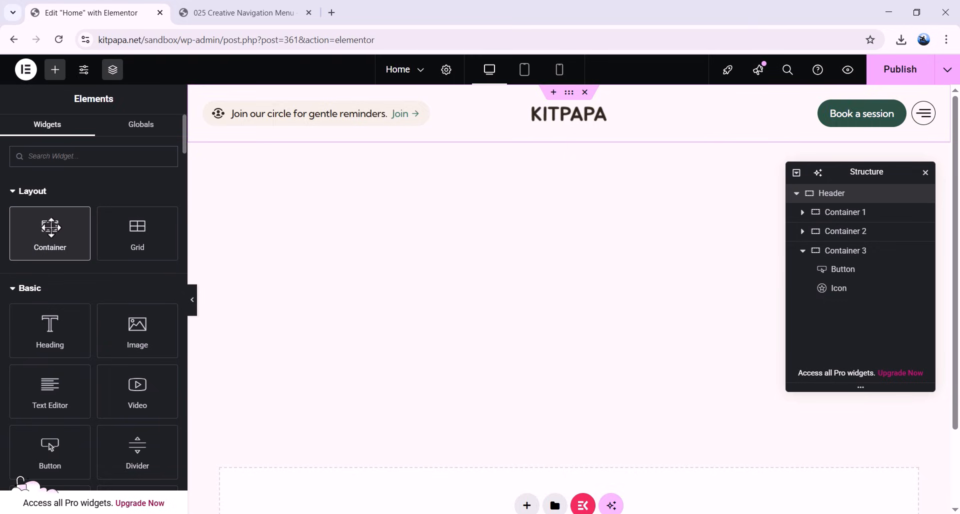
left_click(50, 226)
left_click(803, 251)
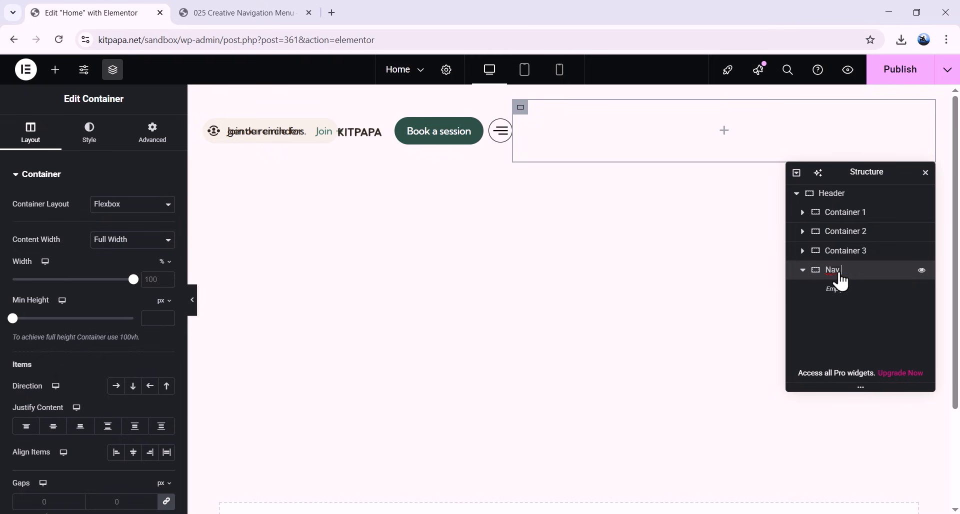
key("Return")
Step: Set the Nav Area container's width to 312 px and its column and row gaps to 24 px
left_click(164, 262)
left_click(163, 262)
left_click(158, 279)
type("312")
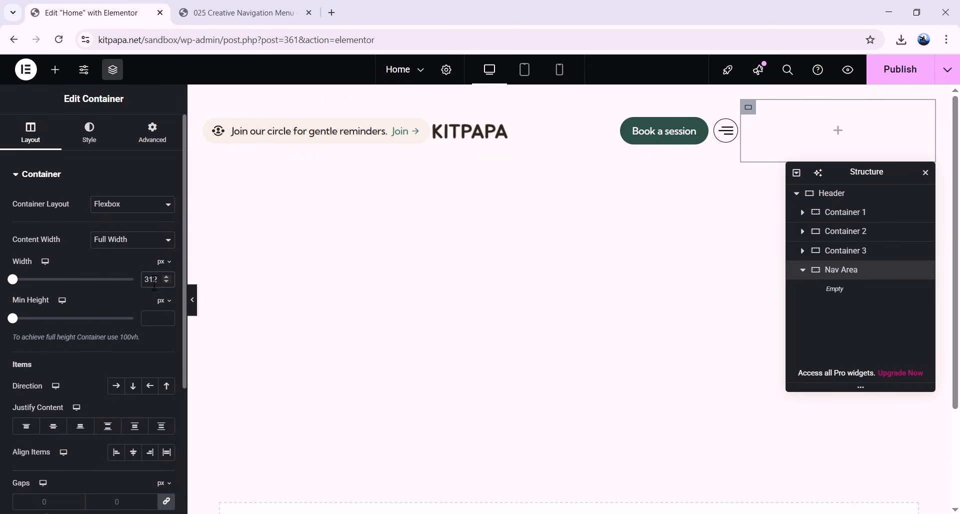
scroll(120, 310, "down", 2)
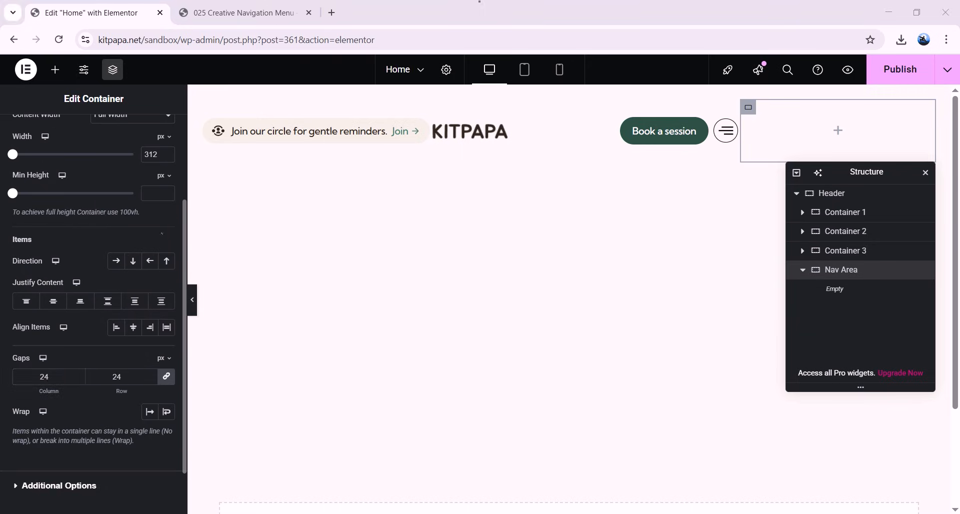
scroll(85, 279, "up", 3)
Step: Give the Nav Area container a classic background in white
left_click(94, 132)
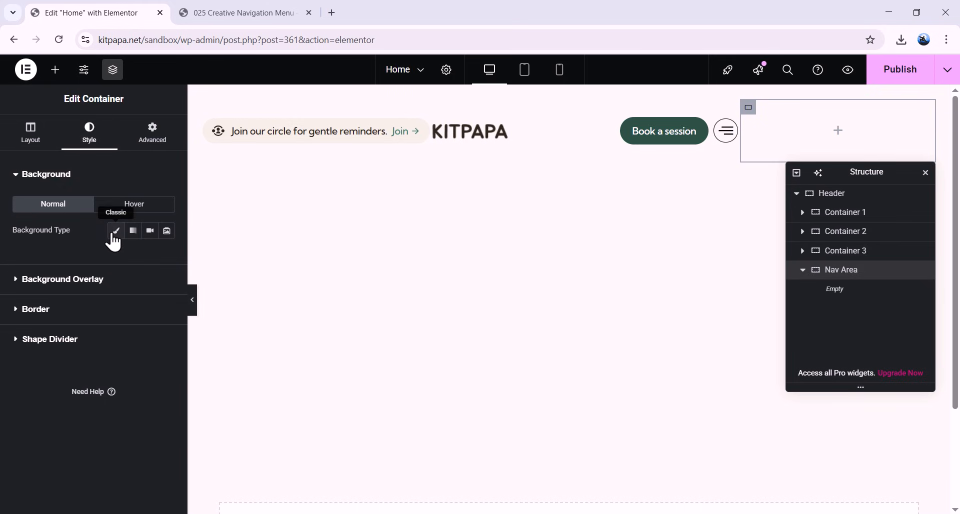
left_click(114, 234)
left_click(166, 256)
left_click_drag(163, 382, 86, 296)
left_click(49, 378)
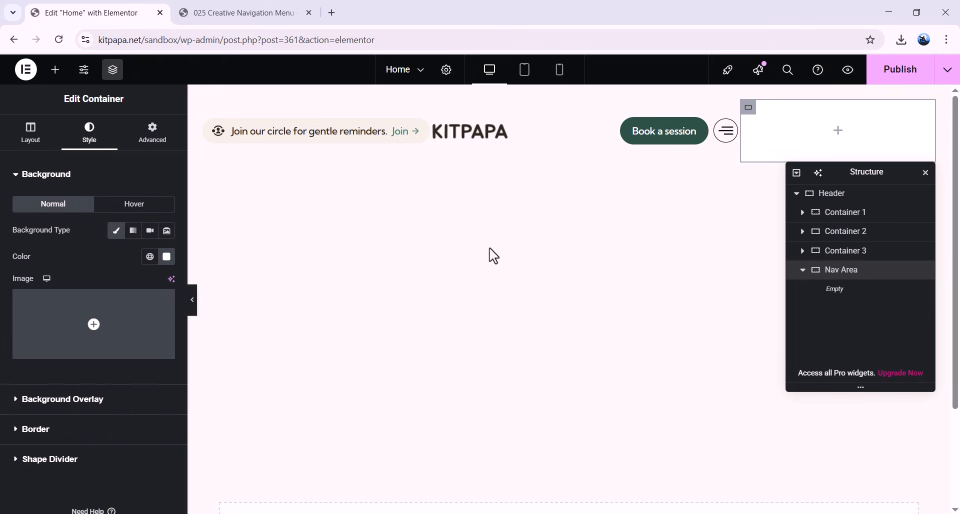
Step: Check the body background colour code in the page's style settings
left_click(447, 73)
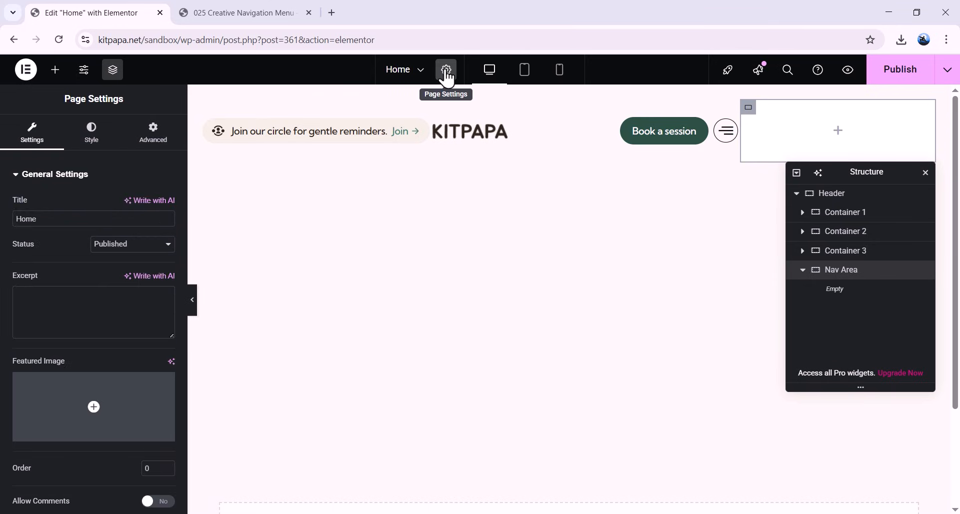
left_click(95, 134)
left_click(167, 338)
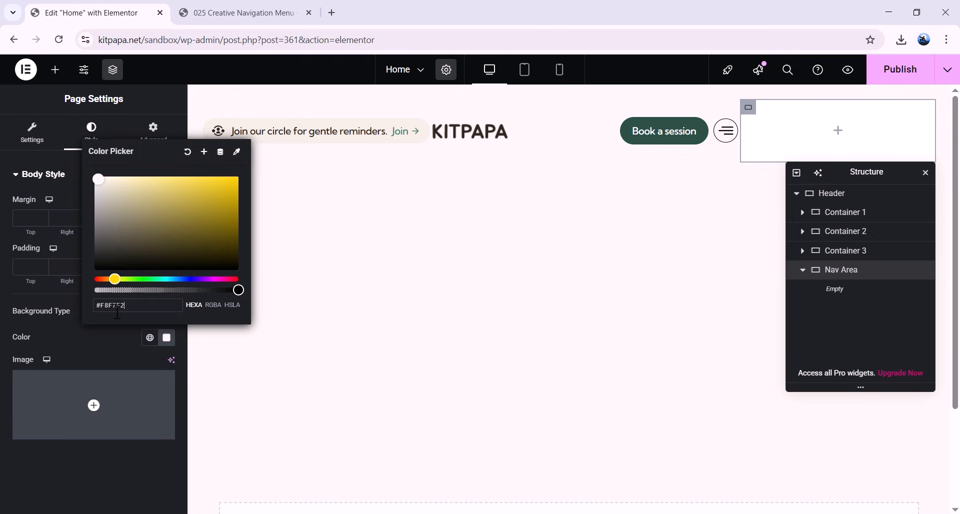
left_click(131, 452)
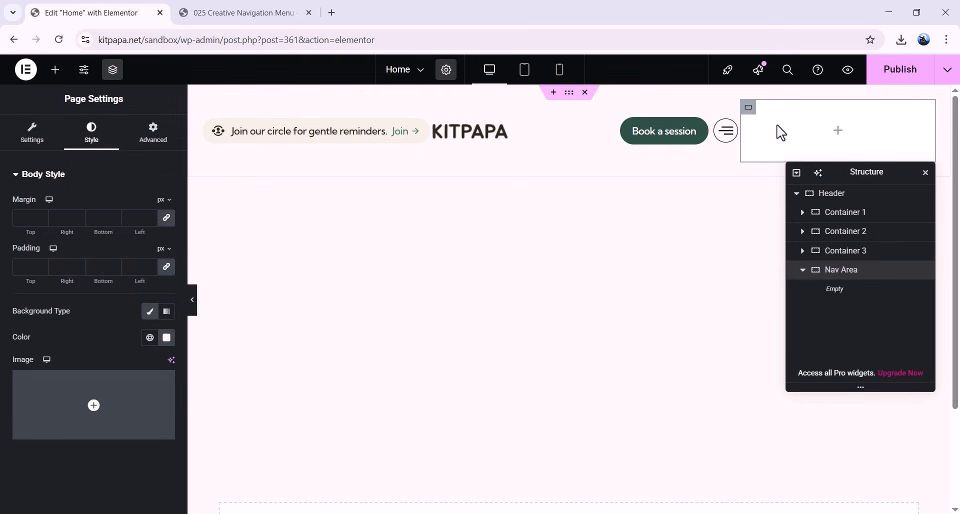
Step: Set the Nav Area container's border radius to 24 px and its padding to 24 px on all sides
left_click(817, 122)
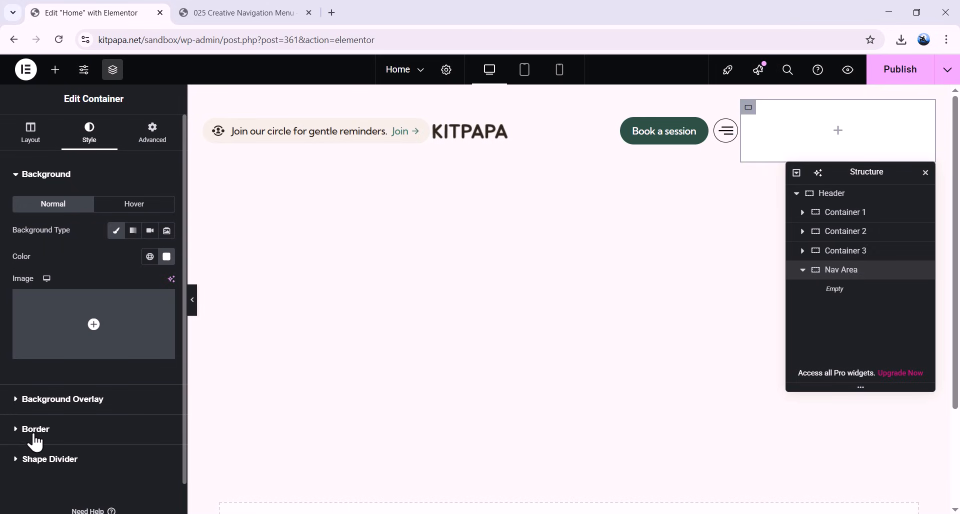
left_click(70, 430)
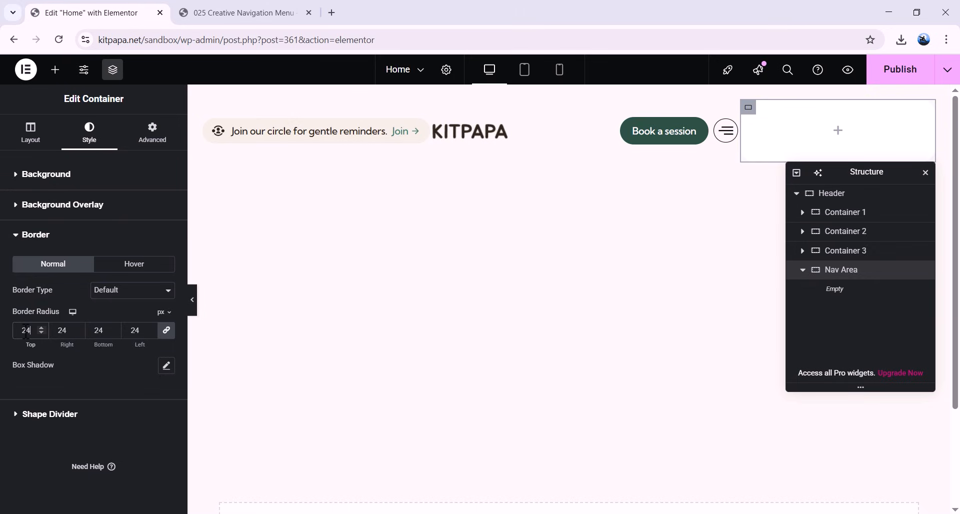
left_click(102, 385)
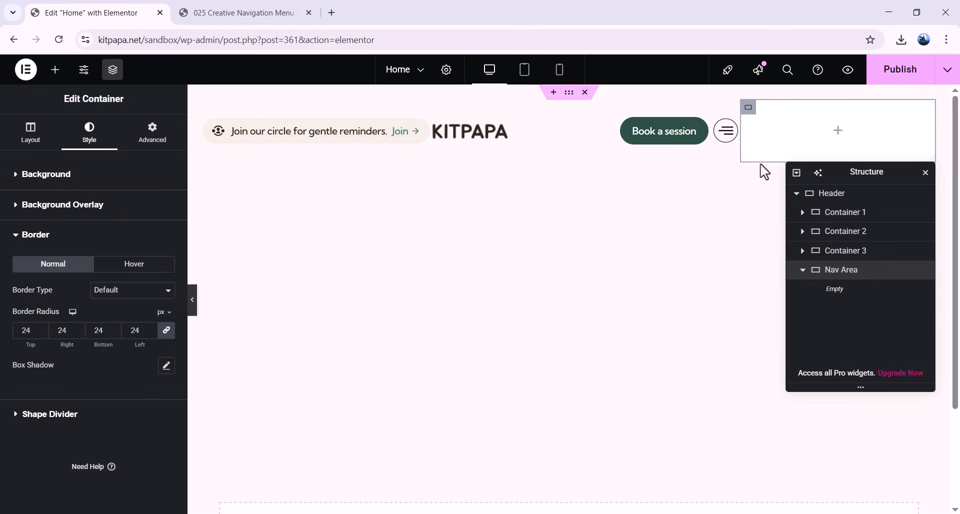
left_click(153, 142)
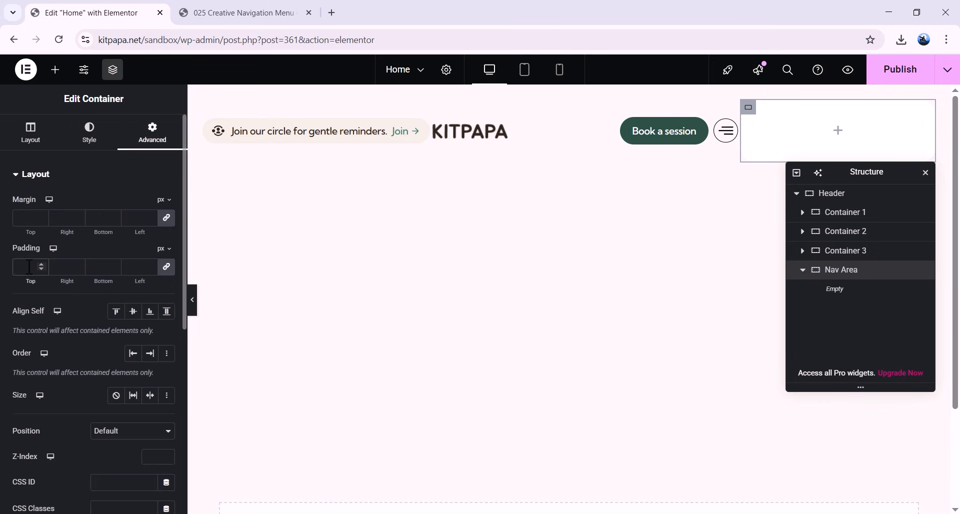
type("24")
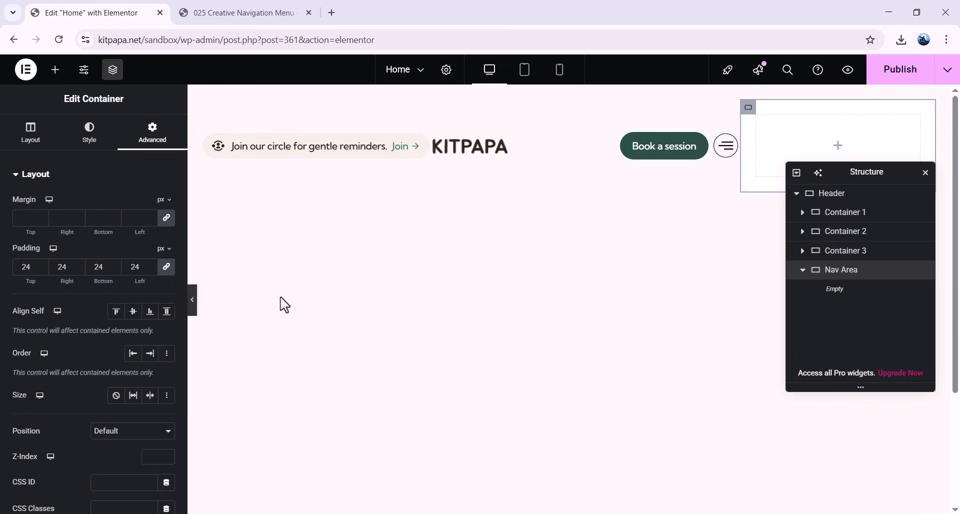
Step: Preview the header without the editing controls and compare the Nav Area container with the demo page's navigation panel
left_click(191, 302)
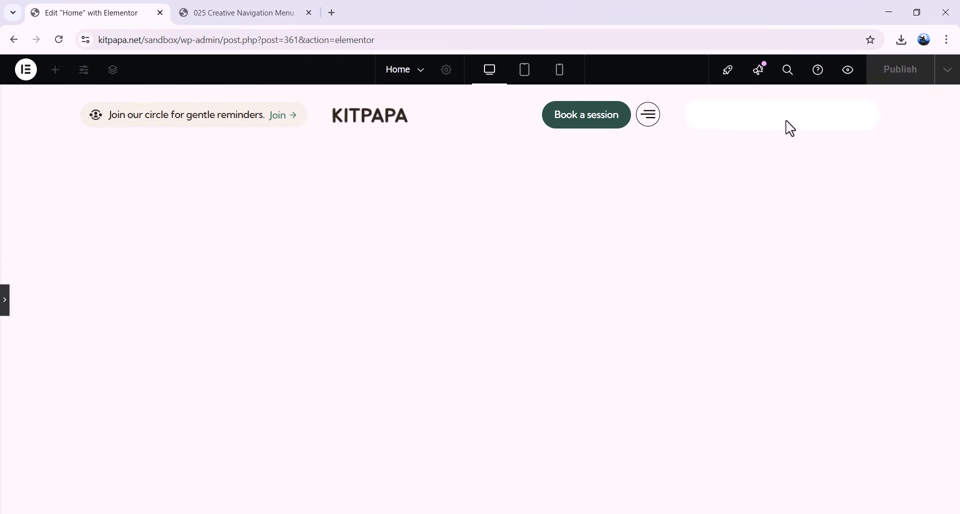
key("ctrl+i")
key("ctrl+p")
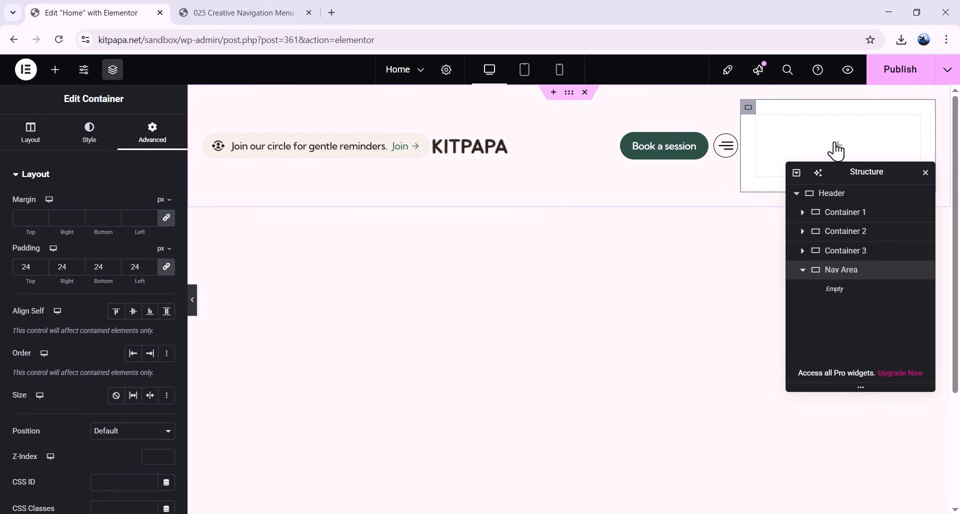
left_click(240, 2)
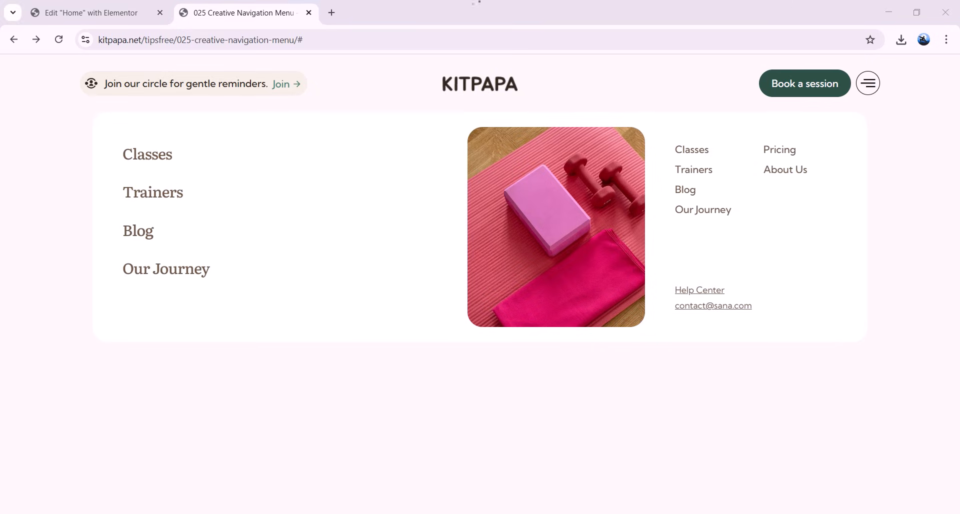
left_click(118, 14)
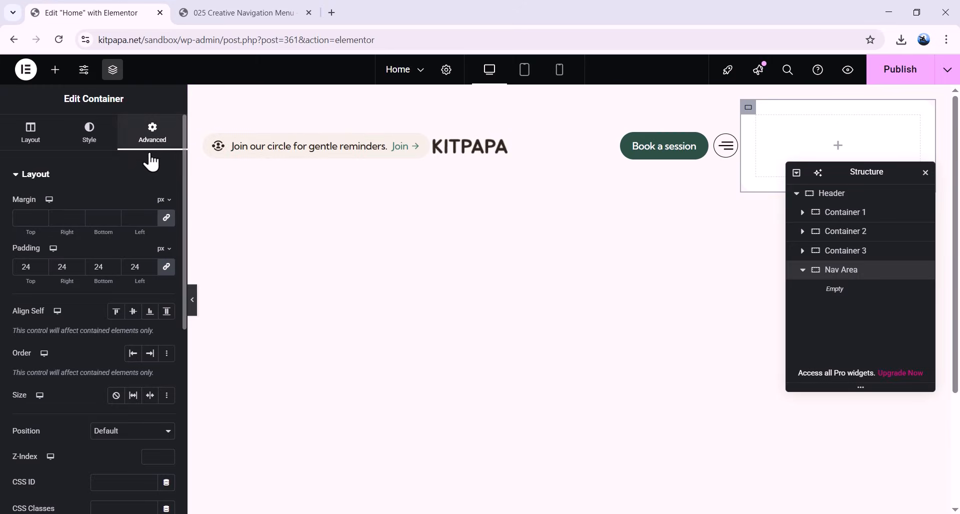
Step: Set the Nav Area container's position to Absolute and shift it about 83 px horizontally and 103 px vertically
scroll(126, 280, "down", 4)
left_click(128, 245)
left_click(129, 270)
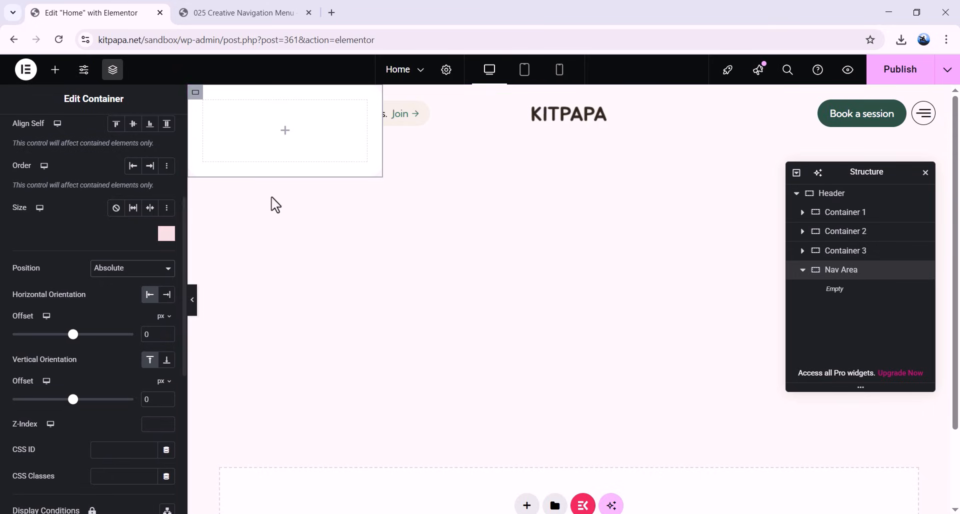
left_click_drag(79, 331, 84, 332)
left_click_drag(73, 399, 79, 399)
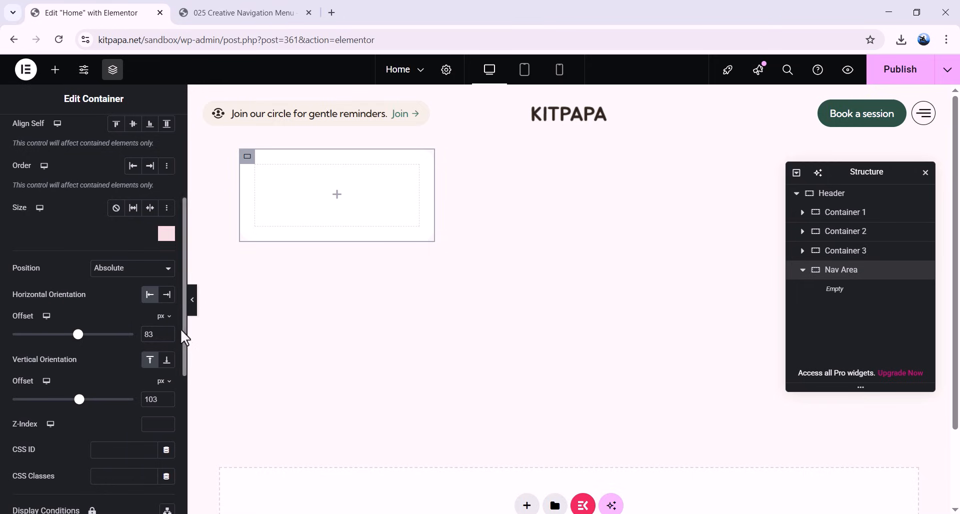
Step: Set the Nav Area container's horizontal offset to 50%, its vertical offset to 100% and its z-index to 999
left_click(167, 316)
left_click(166, 343)
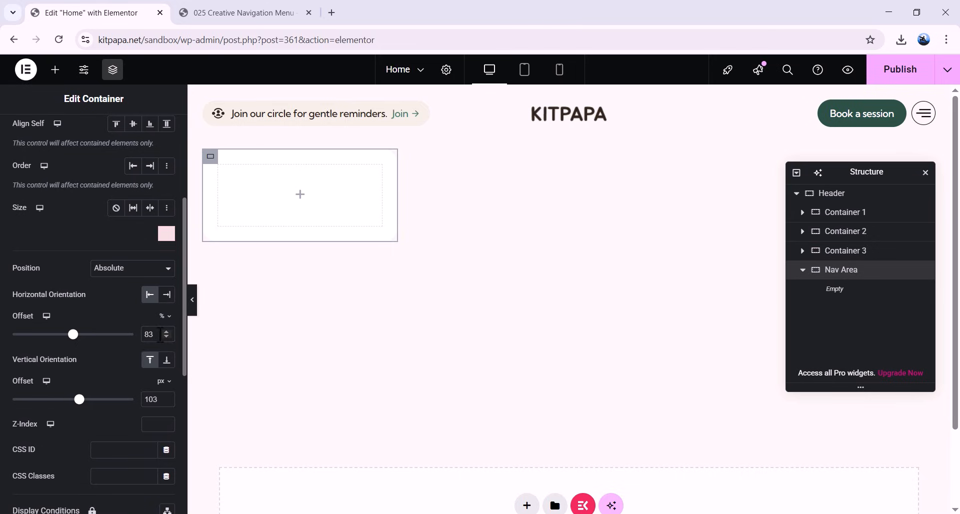
type("50")
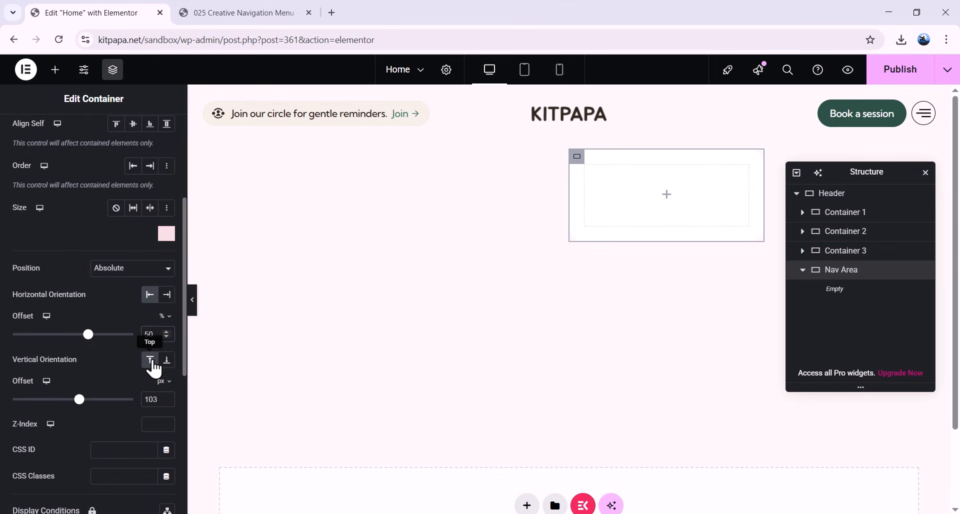
left_click(164, 381)
left_click(164, 400)
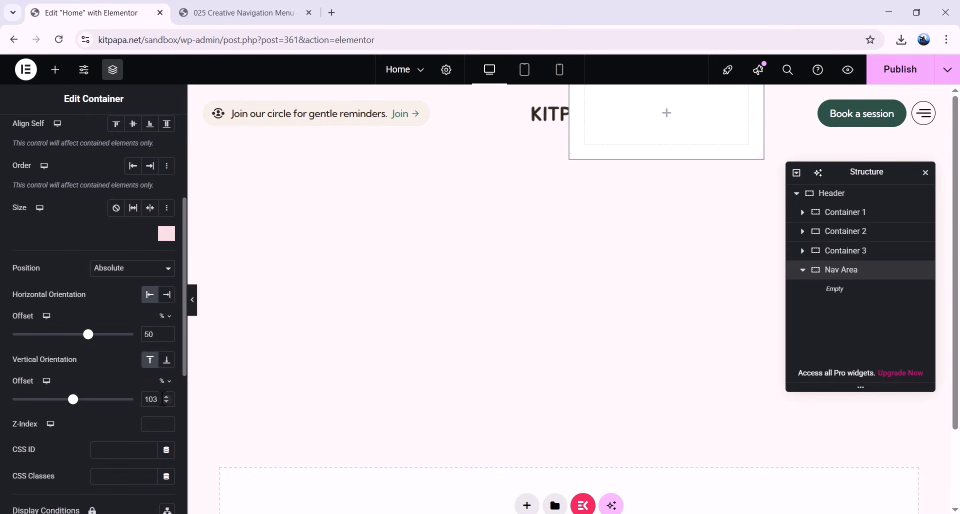
type("100")
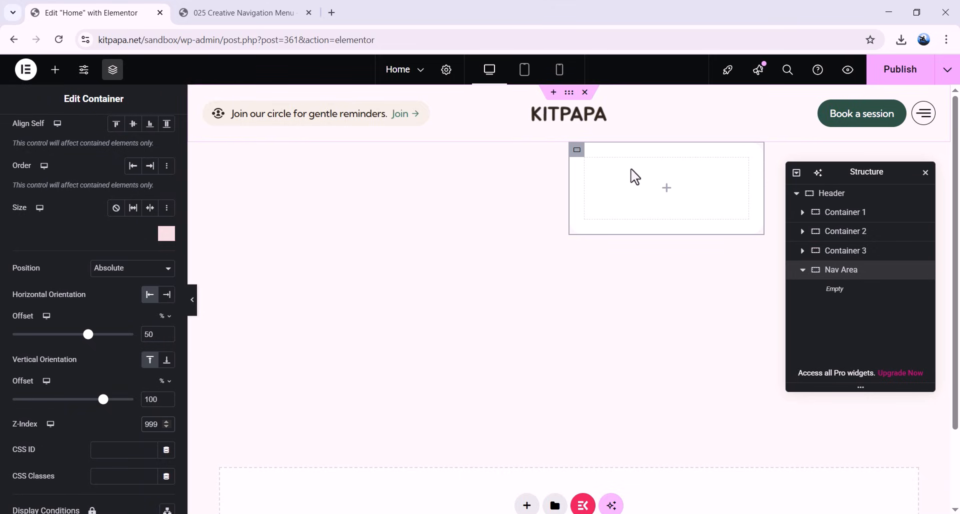
Step: Apply a transform offset of -50% on the X axis to the Nav Area container
scroll(118, 275, "down", 1)
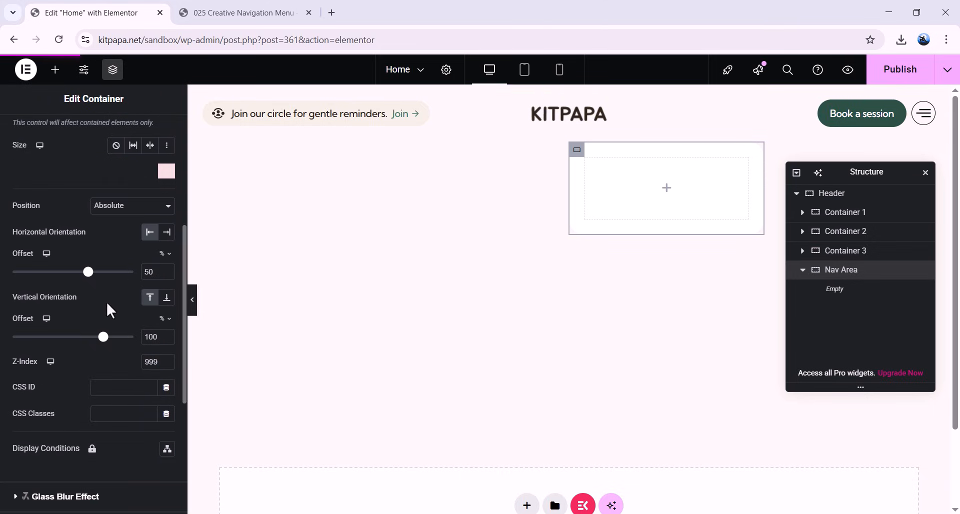
scroll(77, 325, "down", 4)
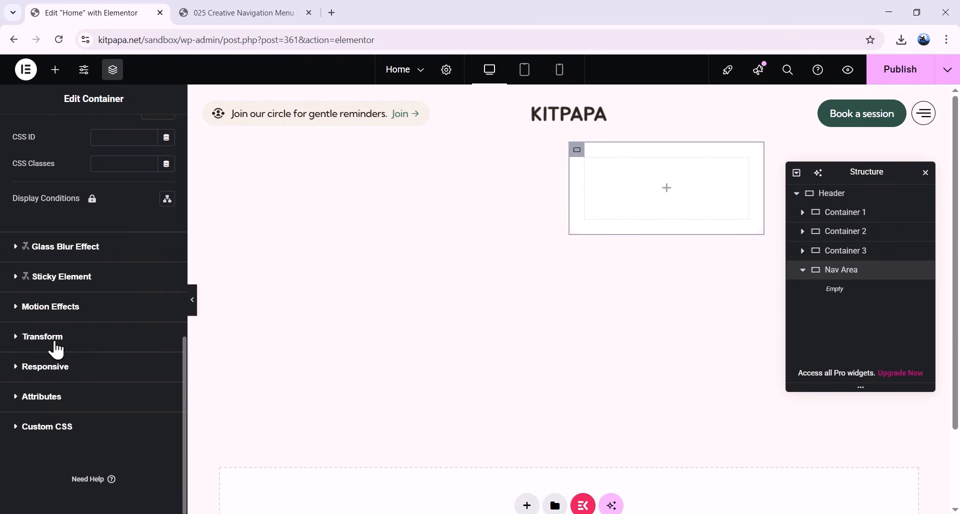
left_click(58, 342)
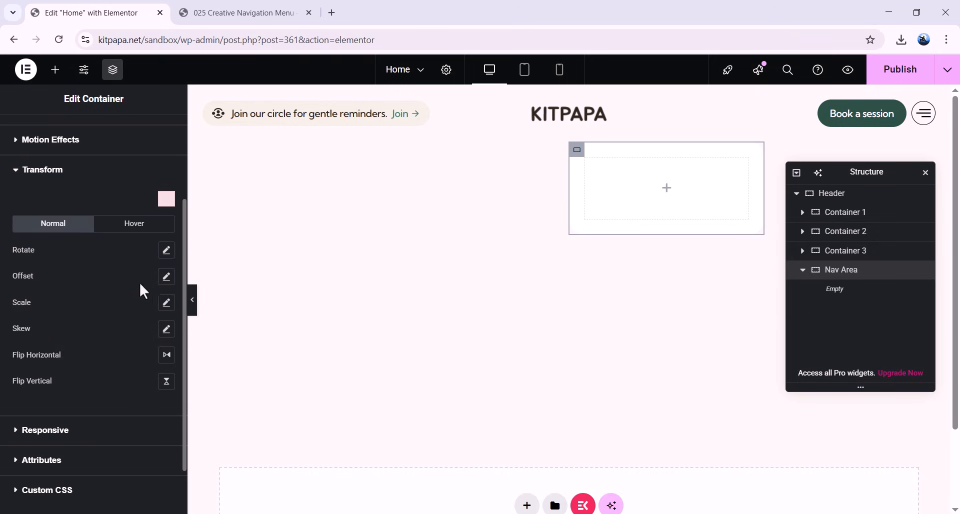
left_click(166, 276)
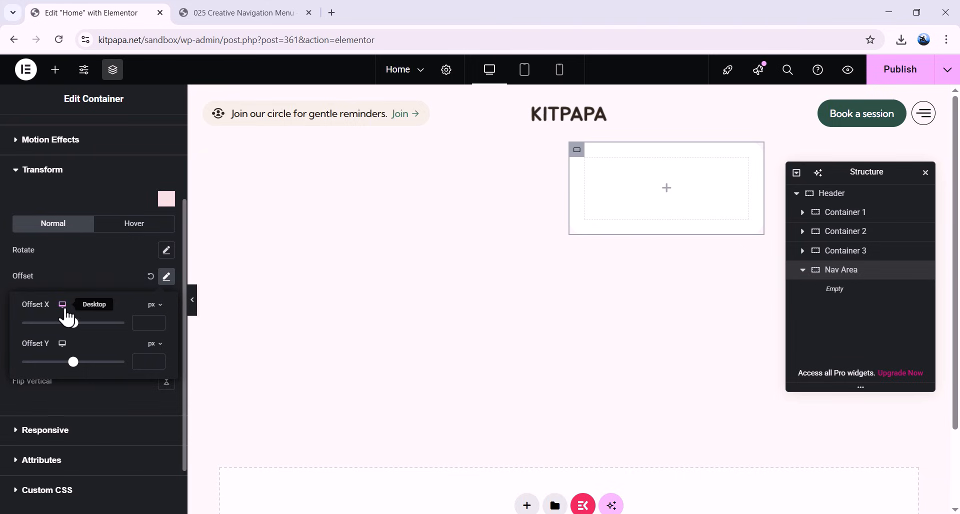
type("-50")
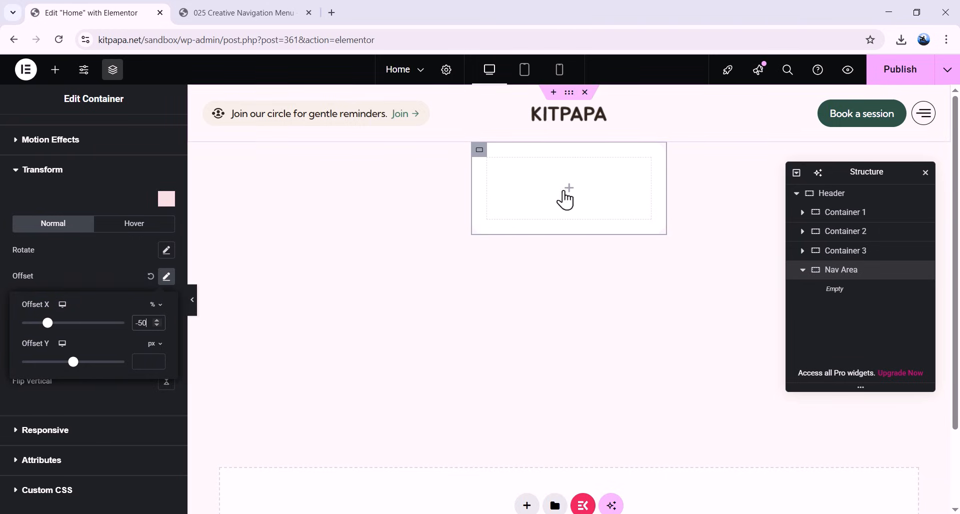
scroll(120, 285, "up", 3)
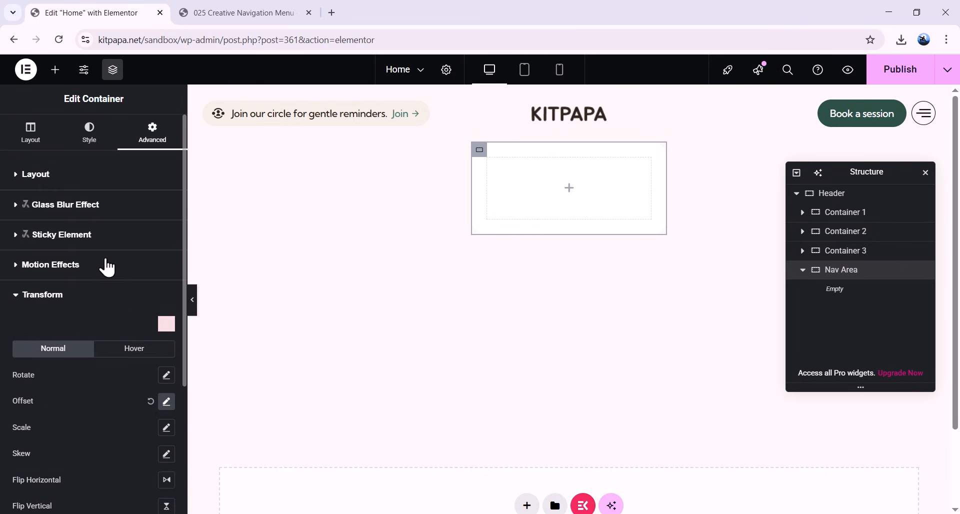
Step: Set the Nav Area container's width to 1240 px and preview the header without the editing controls
left_click(35, 144)
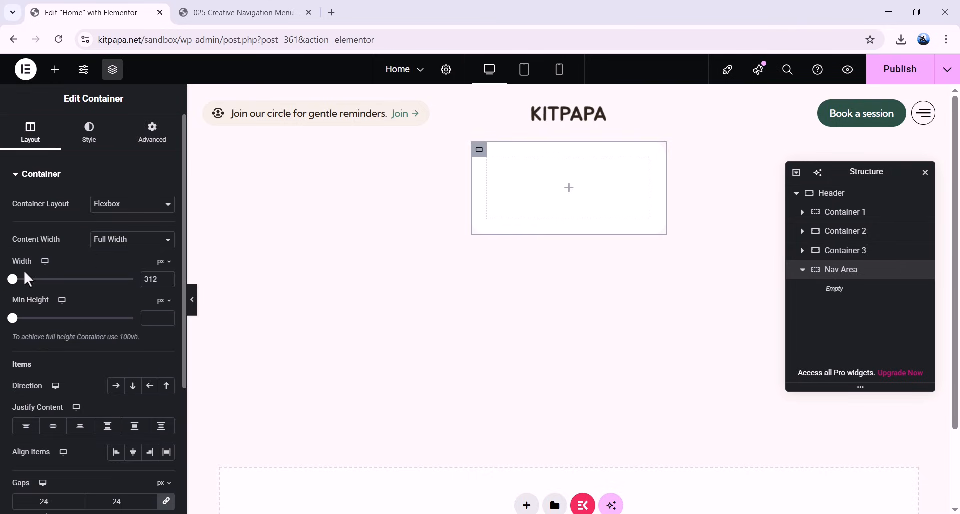
type("1240")
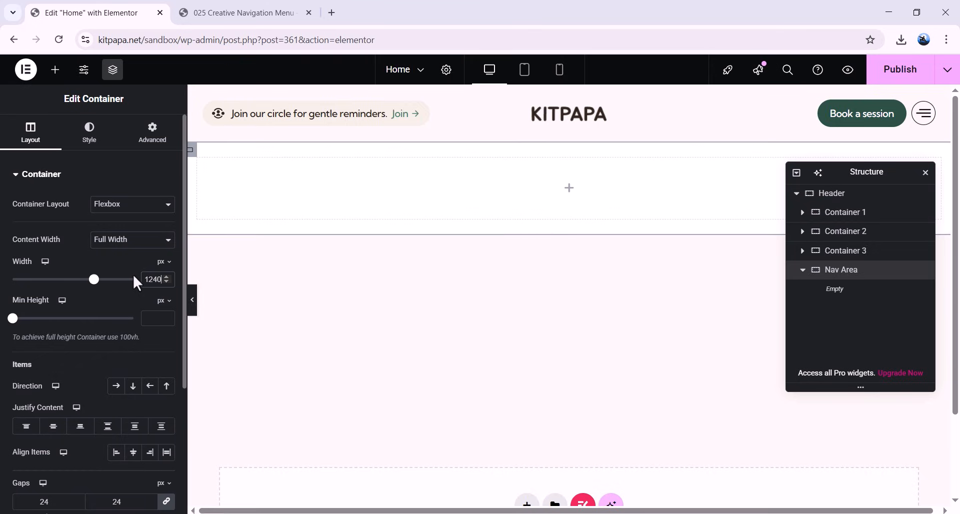
left_click(193, 300)
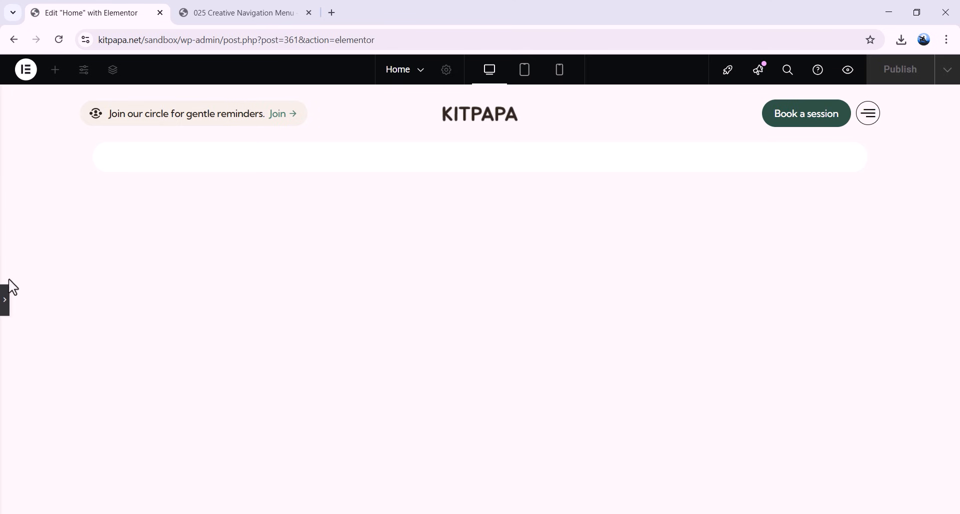
left_click(5, 299)
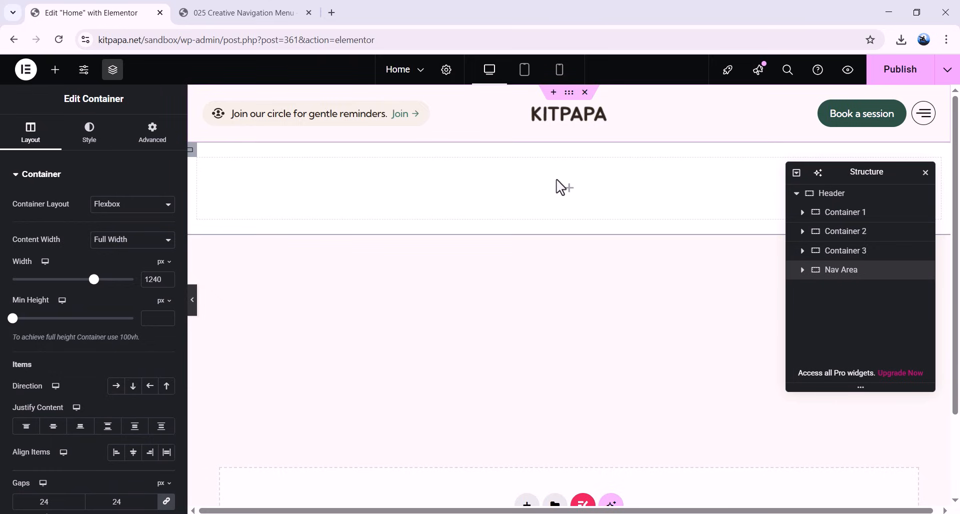
Step: Add a container inside the Nav Area and set its width to 560 px
left_click(55, 70)
left_click_drag(47, 231, 470, 207)
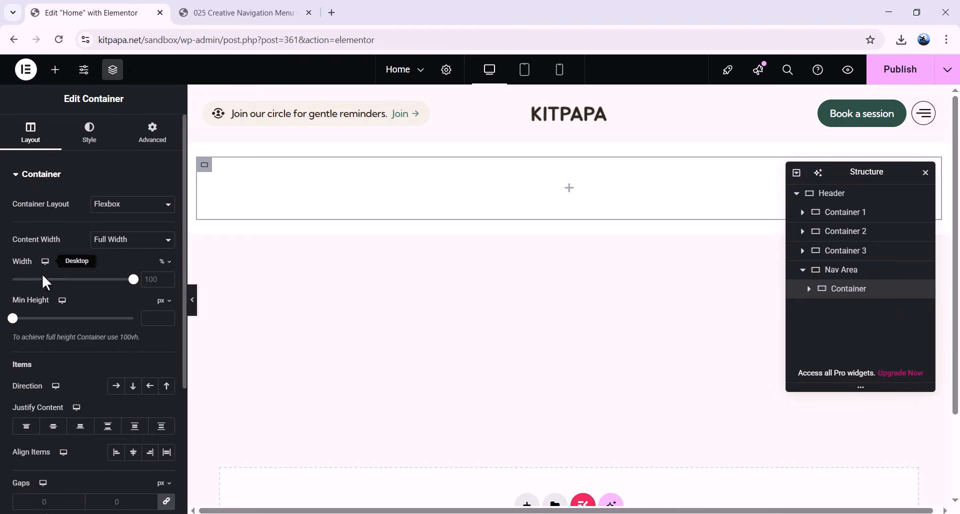
left_click(165, 262)
left_click(163, 274)
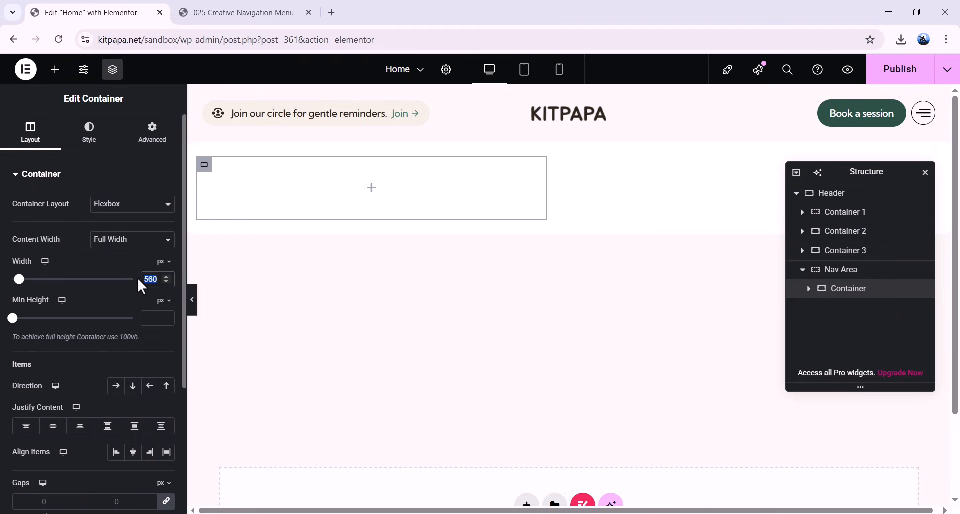
type("560")
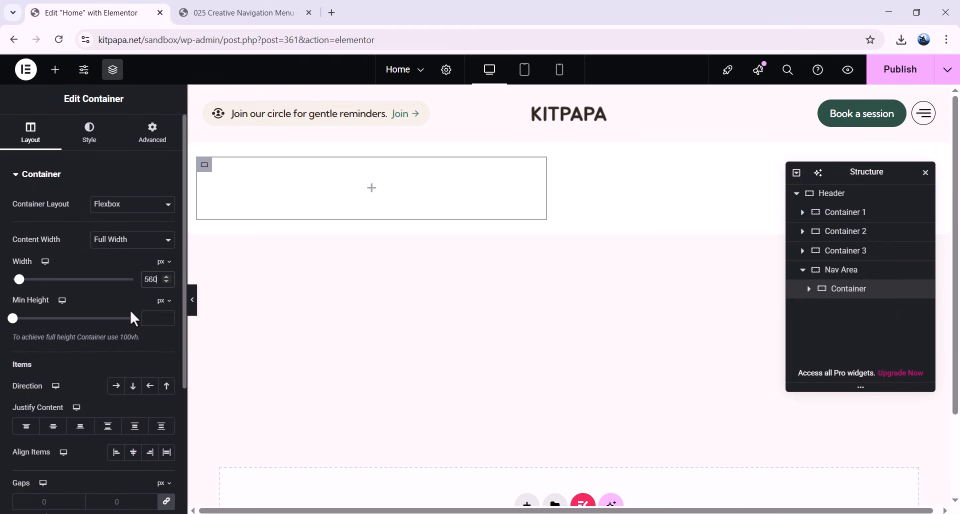
Step: Set the 560 px inner container's gaps to 0 and its padding to 24 px on all sides
scroll(130, 318, "down", 3)
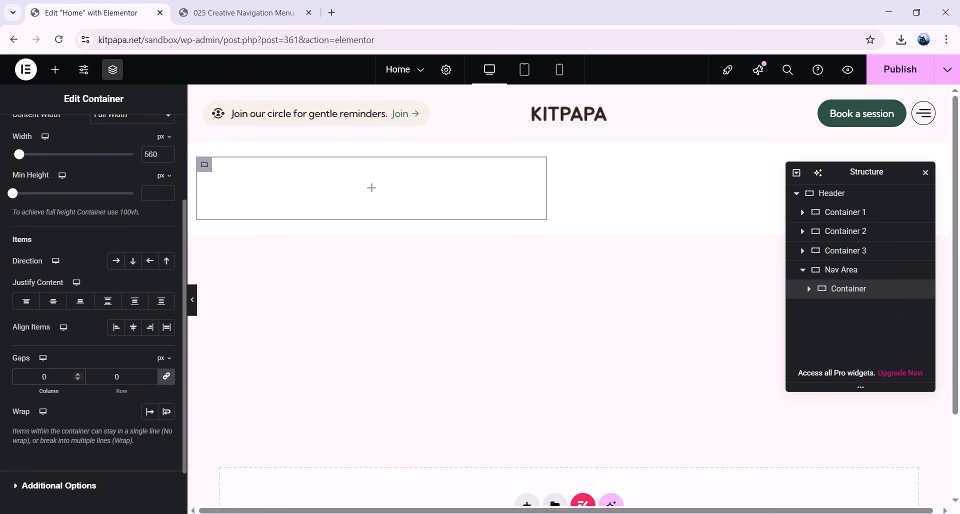
scroll(125, 171, "up", 5)
left_click(151, 134)
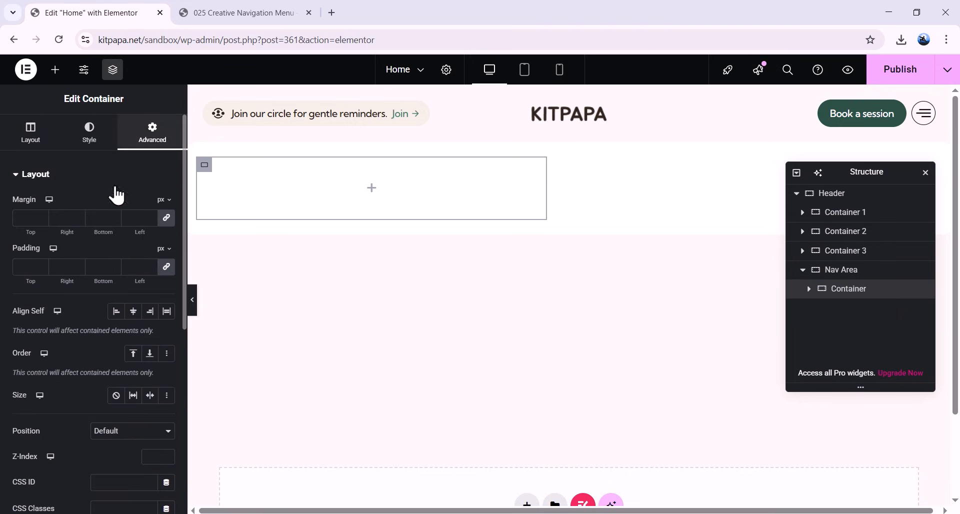
left_click(26, 267)
type("24")
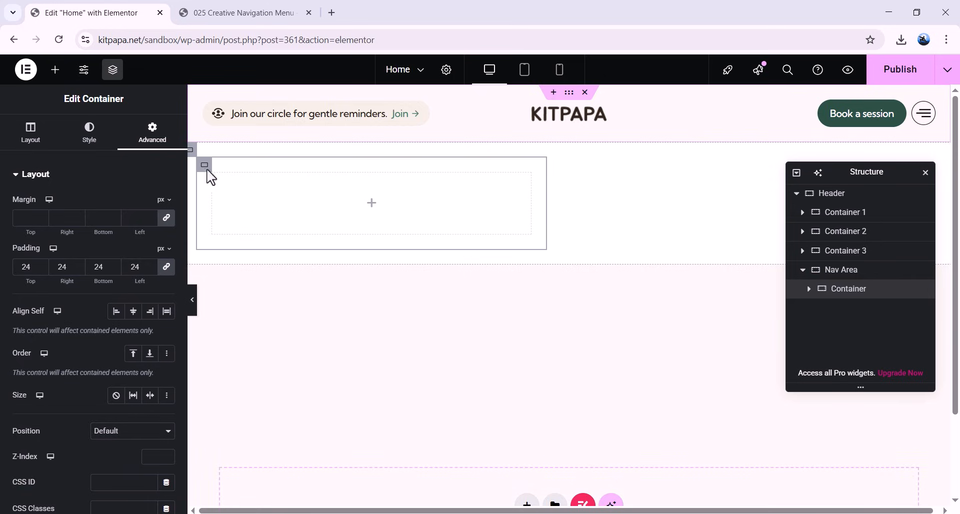
Step: Add a second container after the first one in the Nav Area and set its width to 288 px
right_click(204, 165)
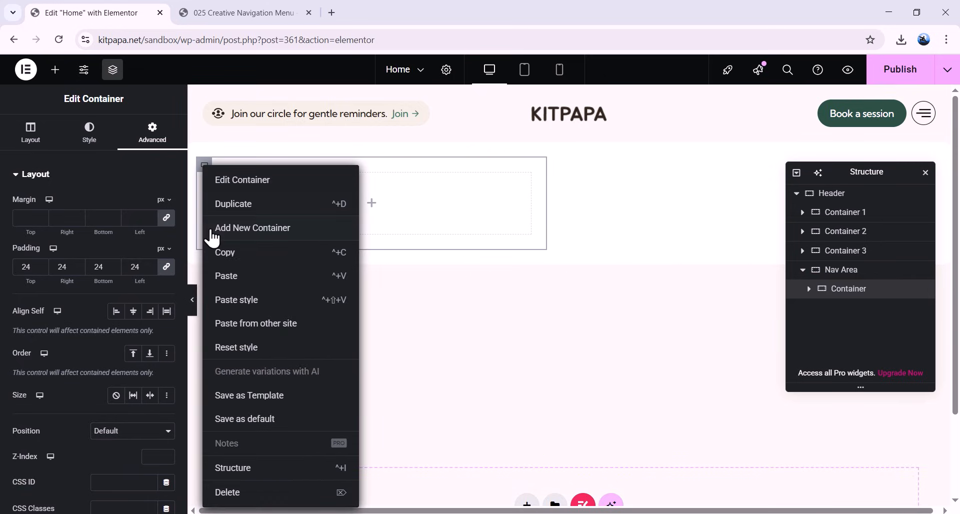
left_click(265, 229)
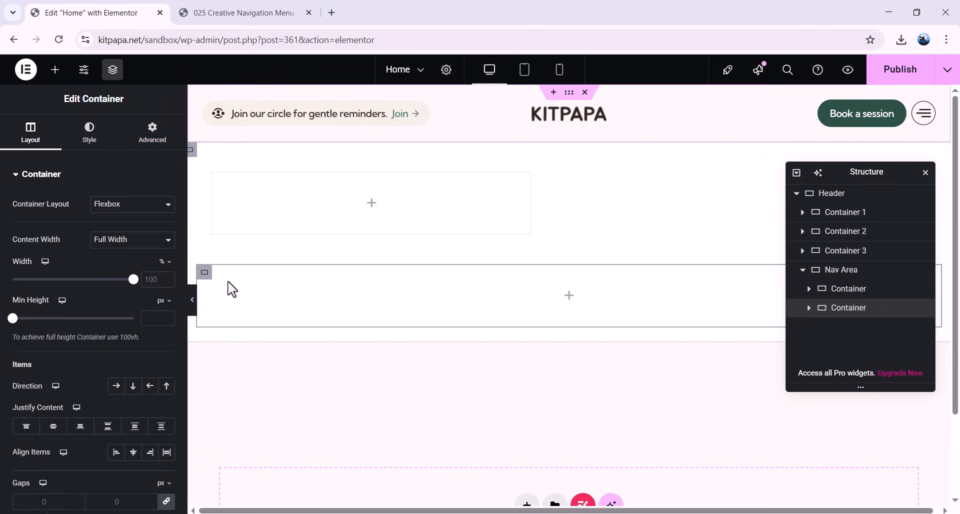
left_click(164, 261)
left_click(162, 276)
type("288")
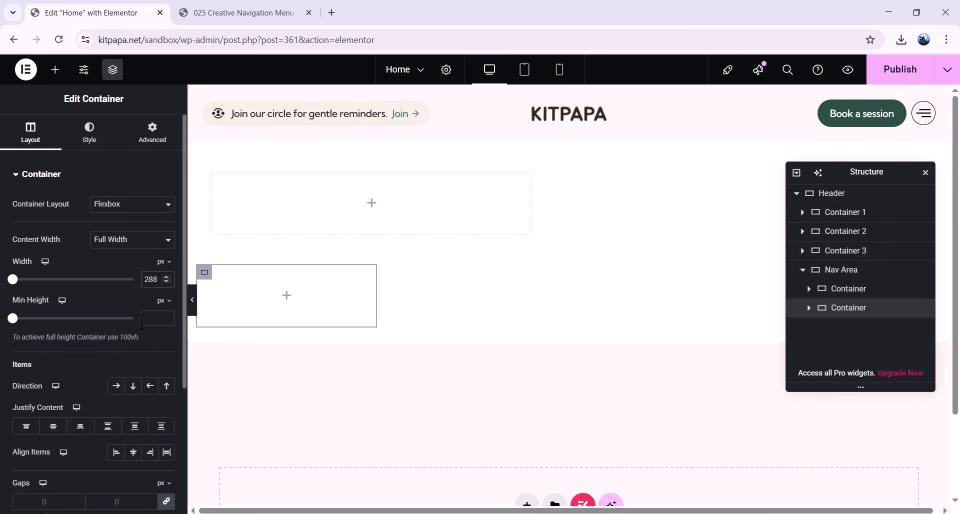
Step: Set the second inner container's gaps to 0 and its padding to 0 on all sides
scroll(115, 360, "down", 1)
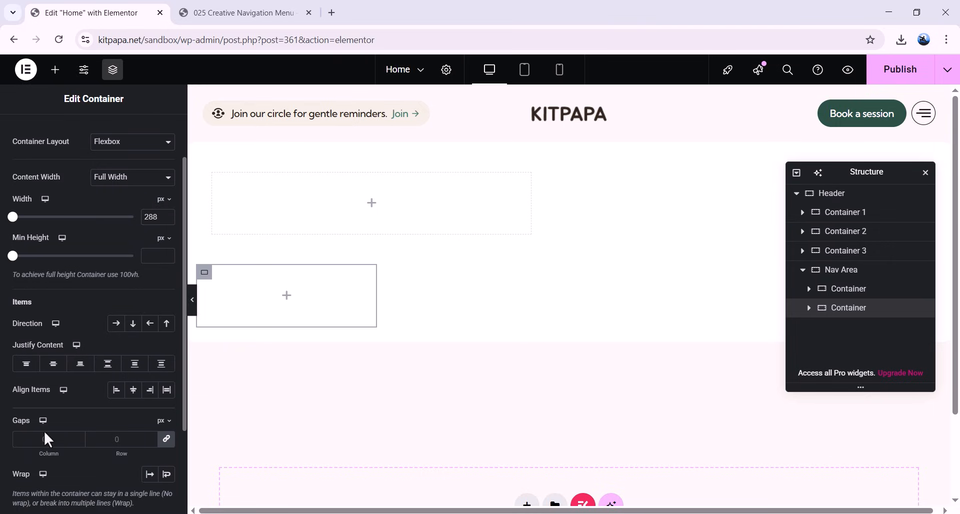
scroll(44, 439, "up", 1)
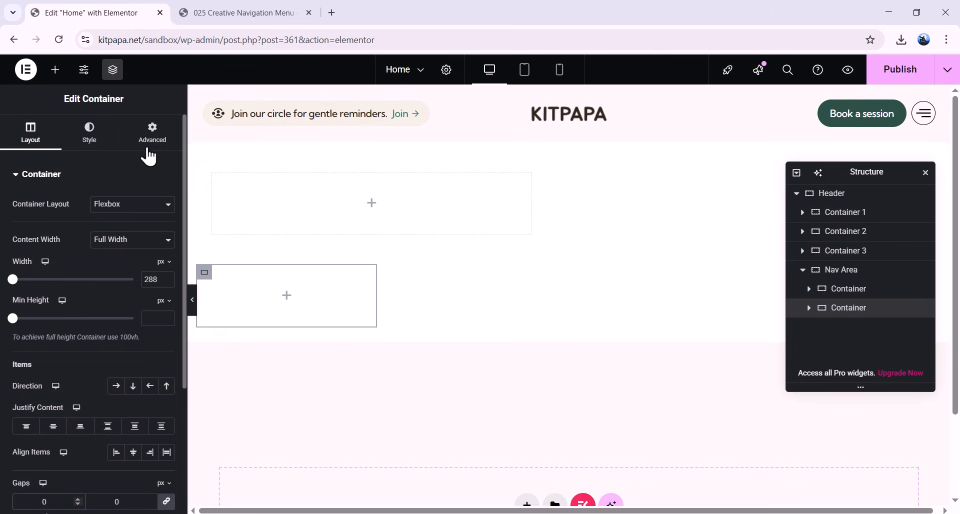
left_click(150, 134)
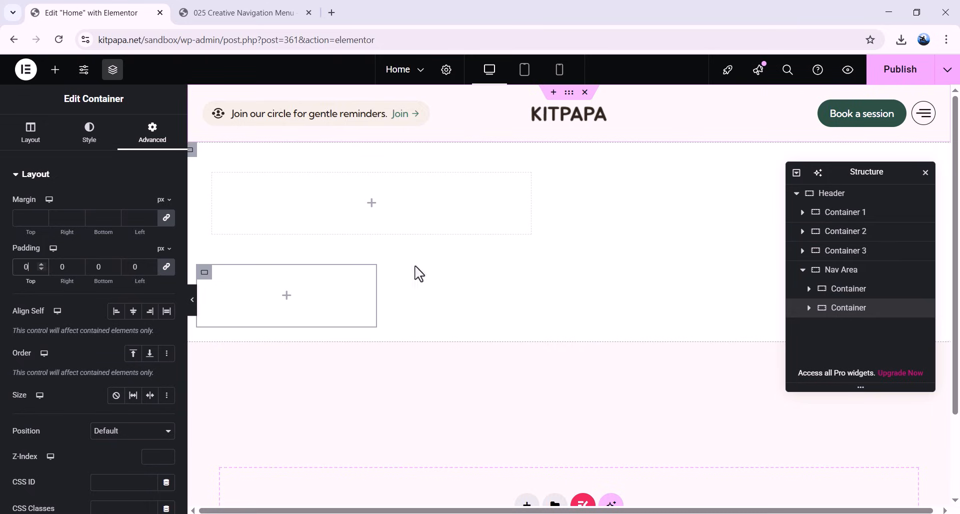
Step: Add a third container after the second one in the Nav Area and set its width to 312 px
right_click(838, 309)
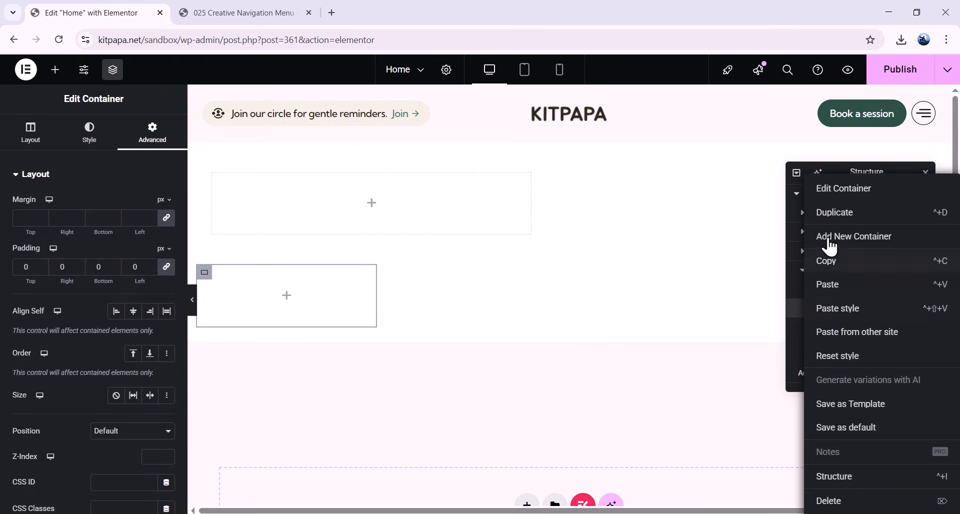
left_click(845, 239)
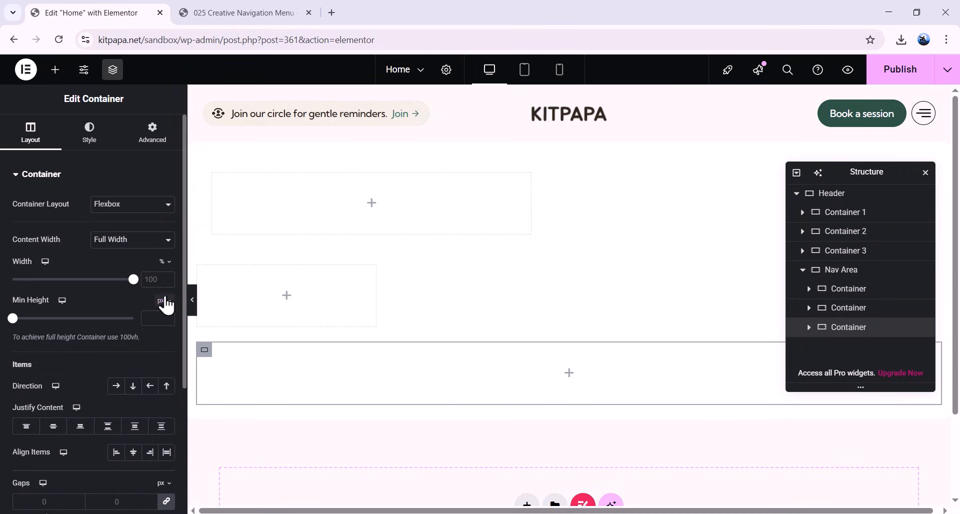
left_click(155, 279)
type("312")
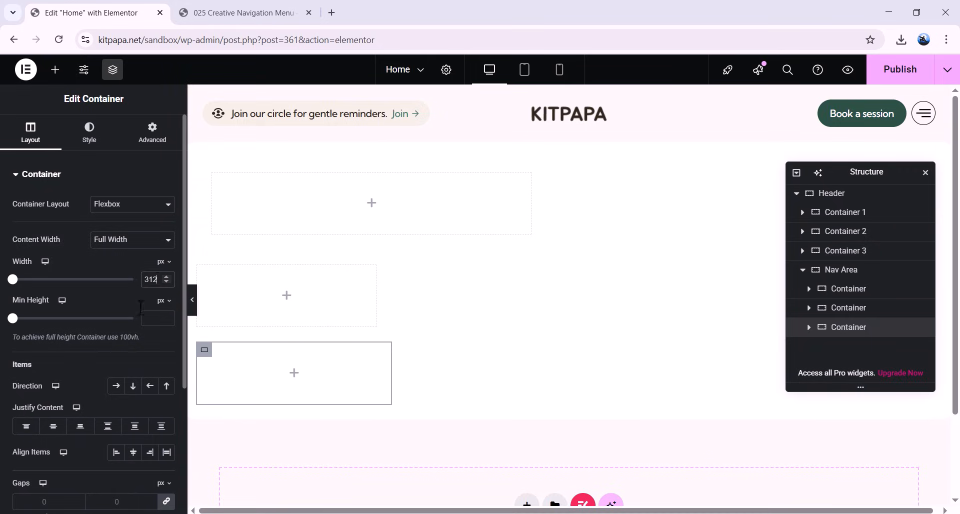
Step: Set the third inner container's gaps to 24 px and its padding to 24 px on all sides
scroll(64, 403, "down", 3)
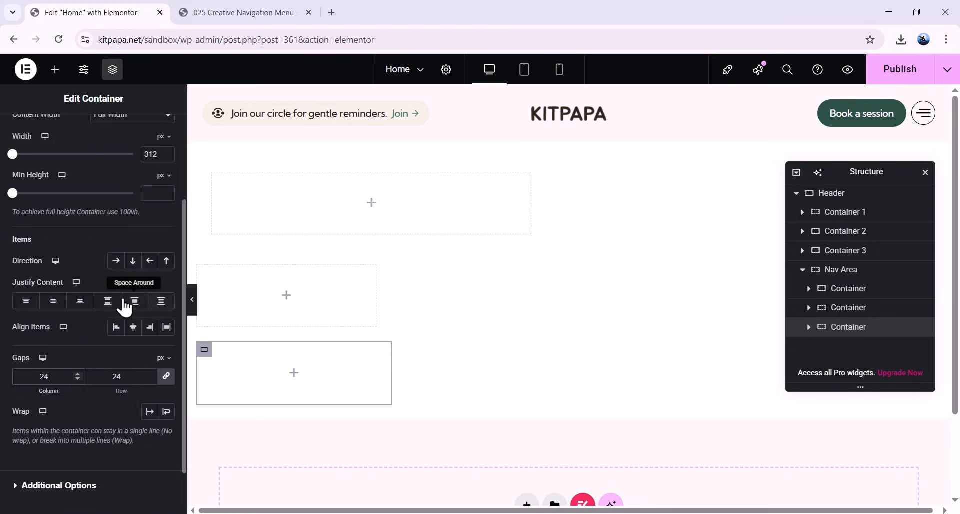
scroll(150, 200, "up", 3)
left_click(152, 133)
type("24")
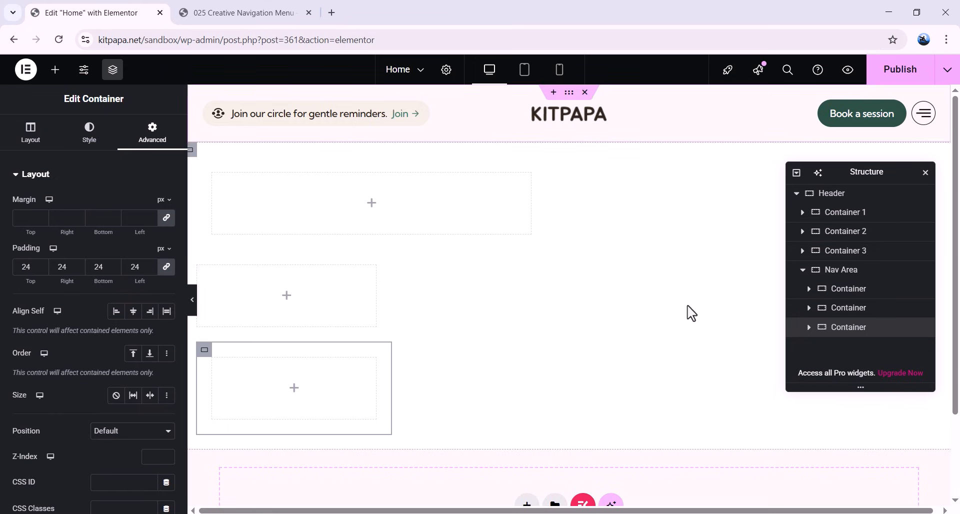
Step: Arrange the Nav Area's three containers in a horizontal row and compare the layout with the demo page's navigation panel
left_click(844, 272)
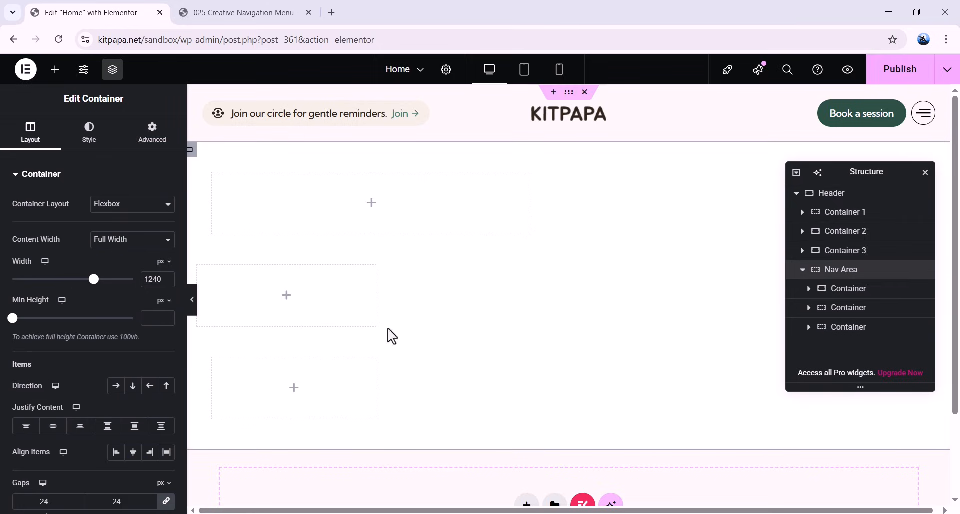
left_click(116, 386)
left_click_drag(850, 173, 845, 283)
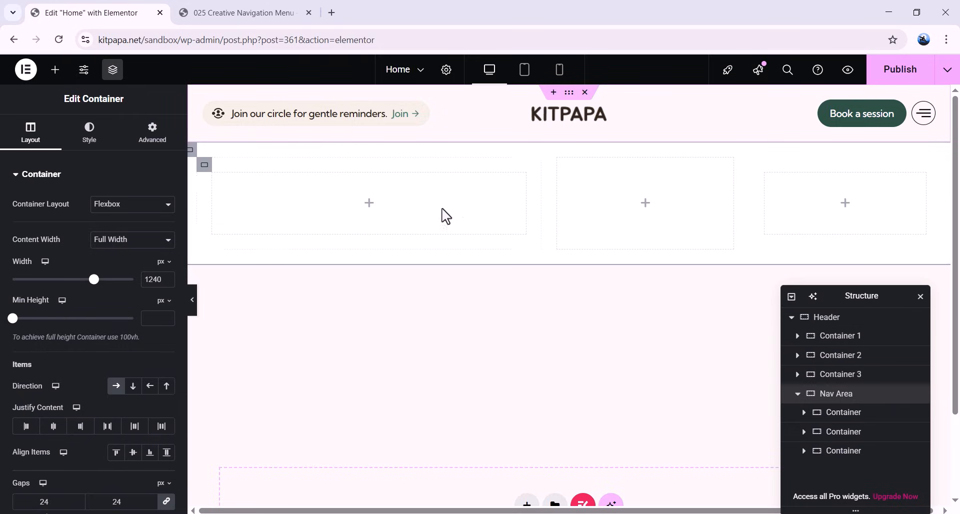
left_click(256, 11)
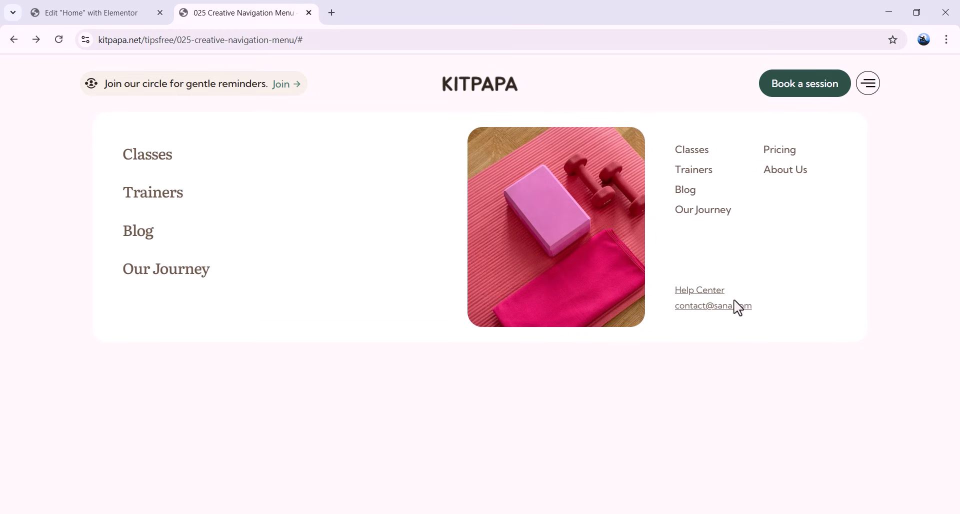
key("ctrl+Tab")
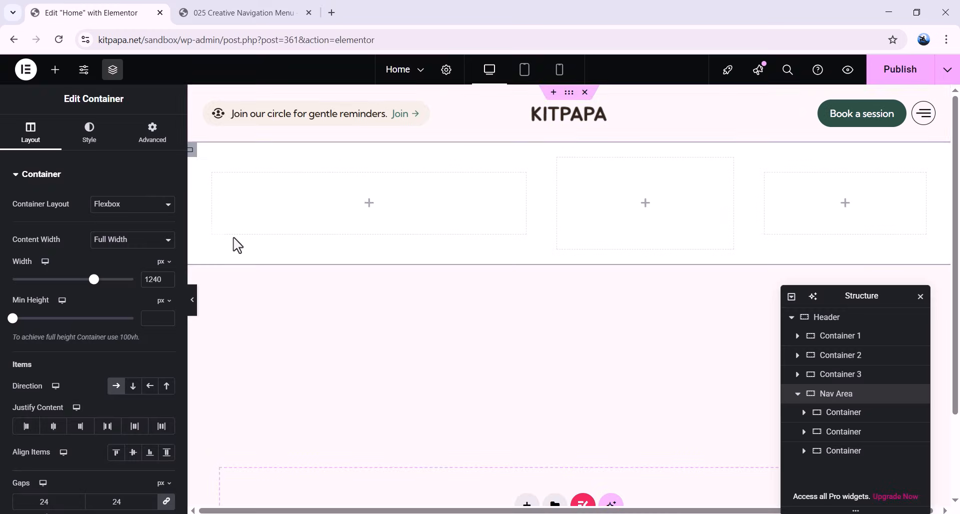
Step: Add an ElementsKit Nav Menu widget to the first inner container and assign it the menu named Menu
left_click(369, 206)
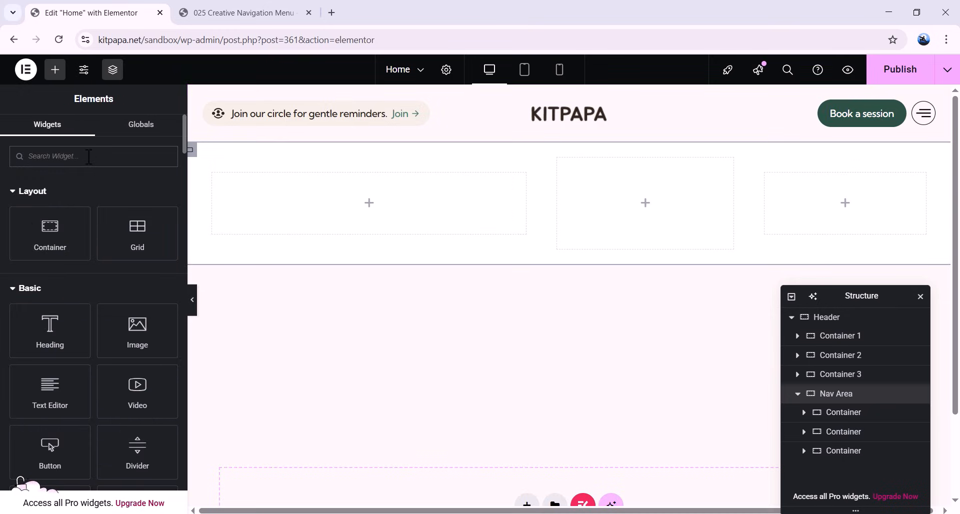
type("nav menu")
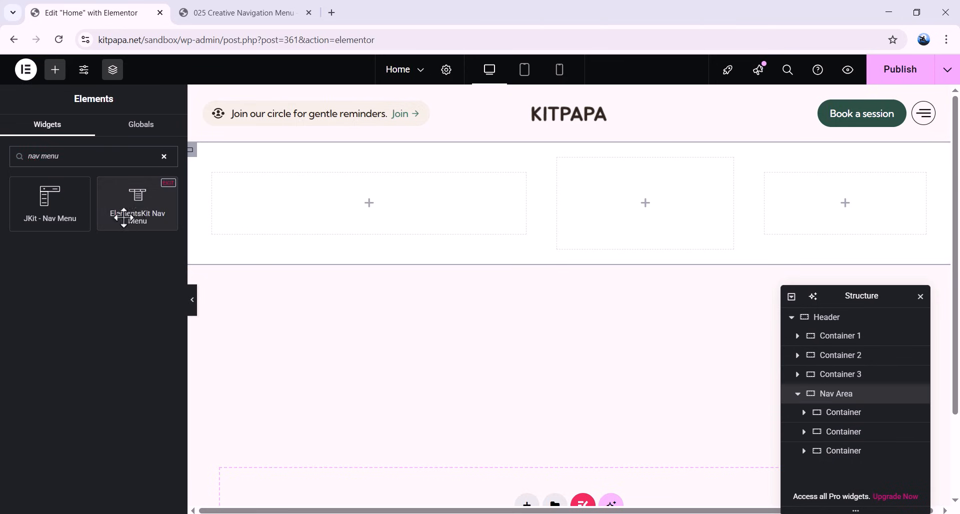
left_click_drag(132, 205, 340, 204)
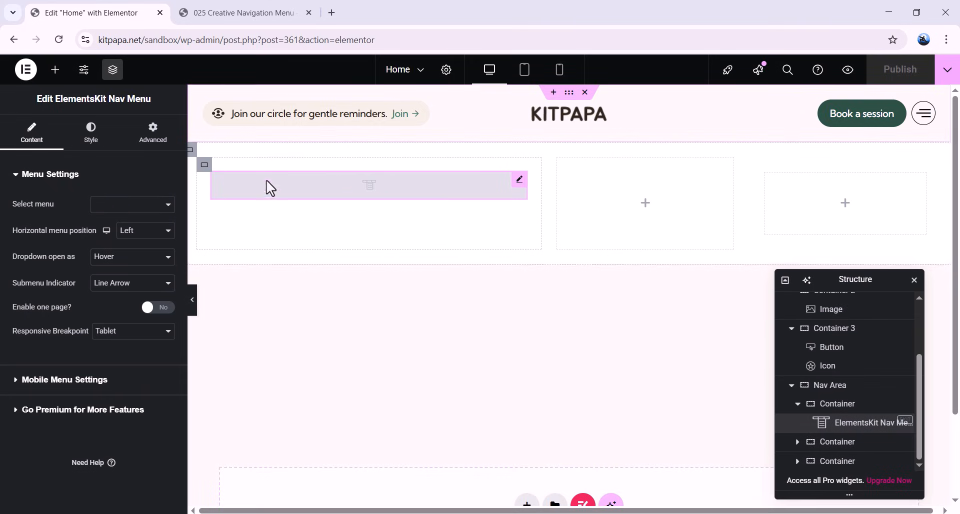
left_click(125, 205)
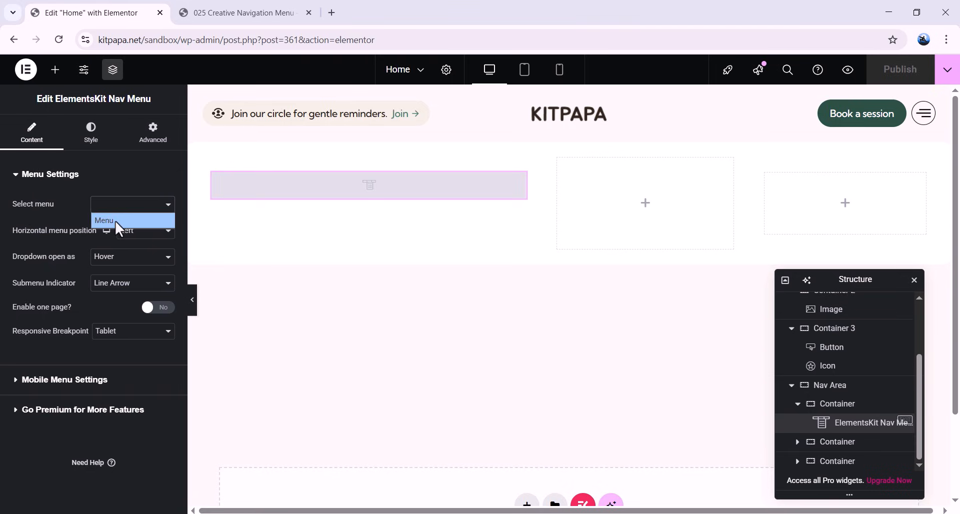
left_click(115, 220)
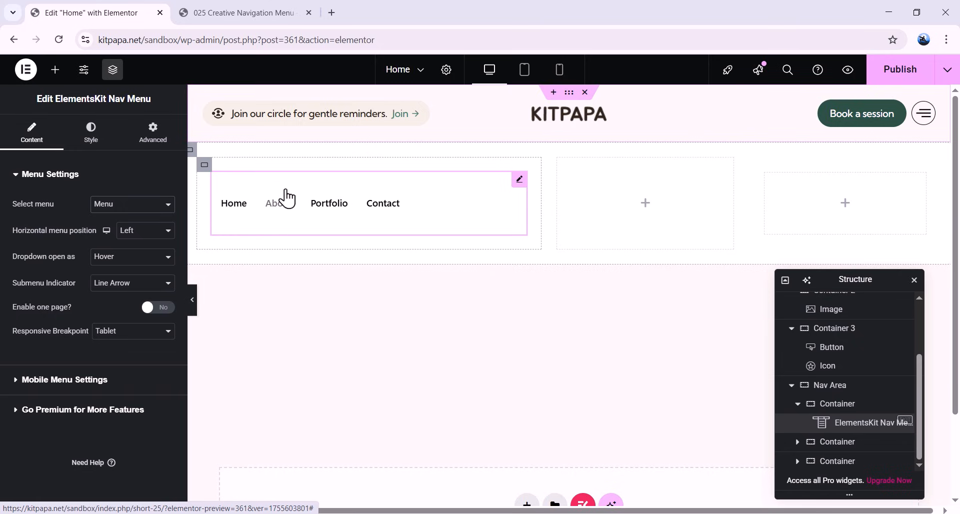
Step: Open the page's WordPress editor in a new browser tab and go from there to the dashboard's Pages list
left_click(933, 60)
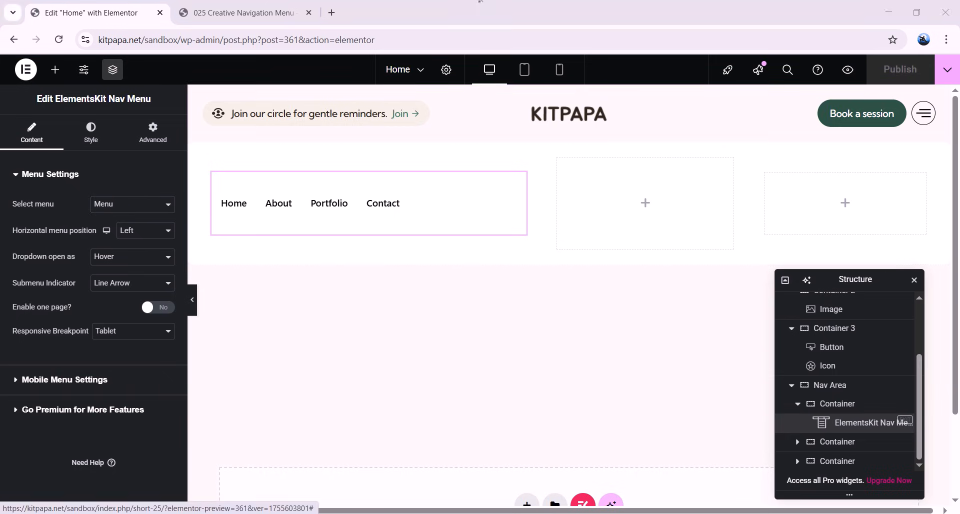
left_click(28, 72)
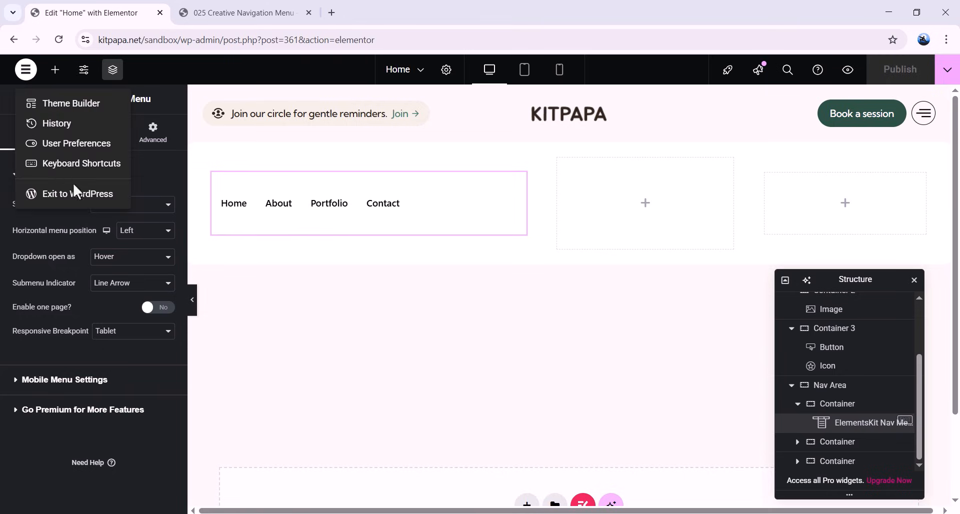
left_click(83, 202)
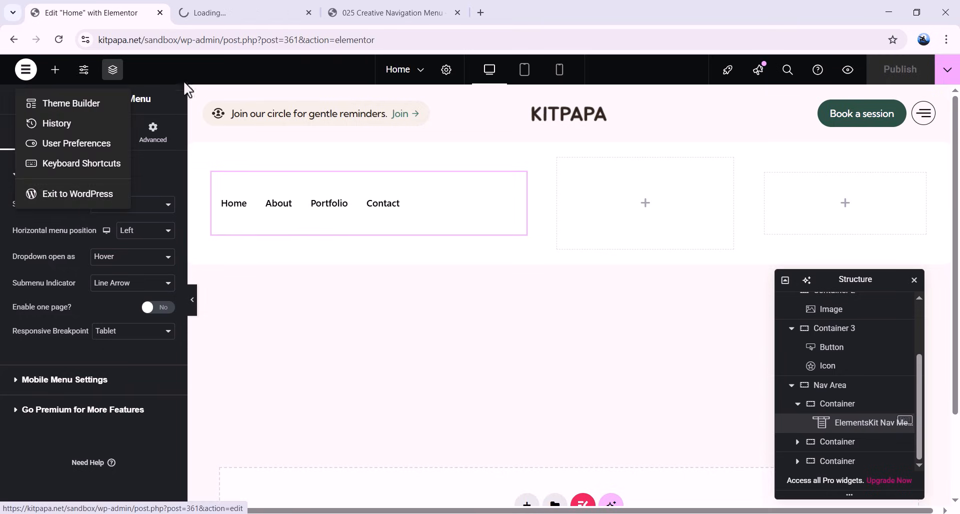
left_click(229, 15)
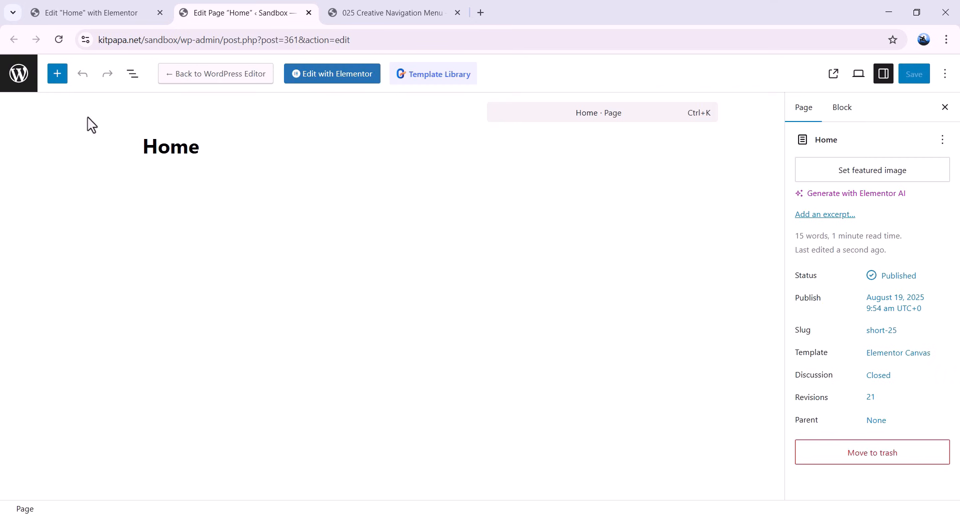
left_click(21, 75)
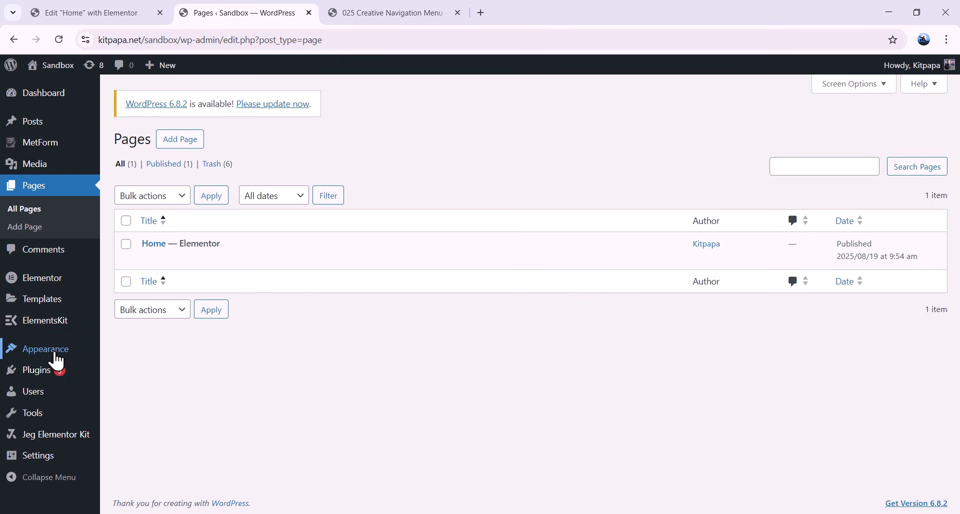
Step: Go to the site's menu management page in WordPress and delete the existing menu named Menu
mouse_move(65, 359)
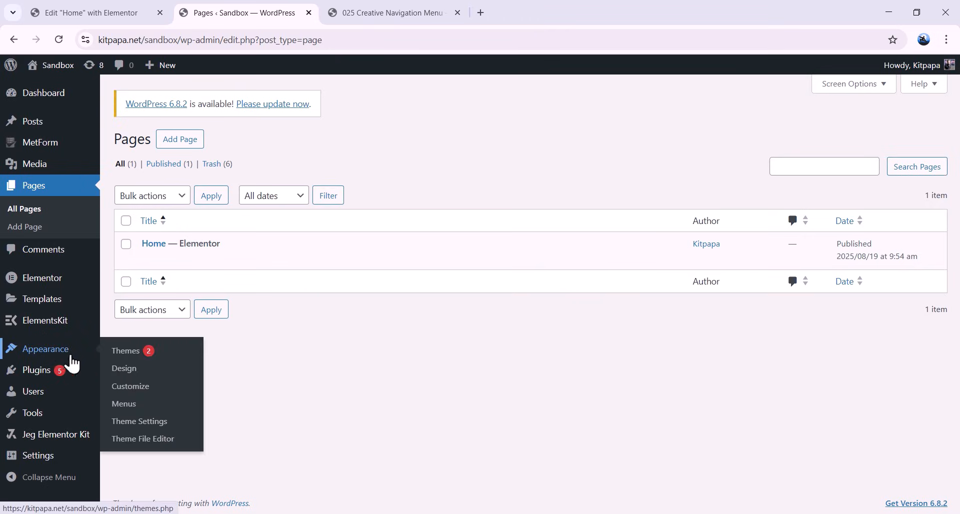
left_click(145, 413)
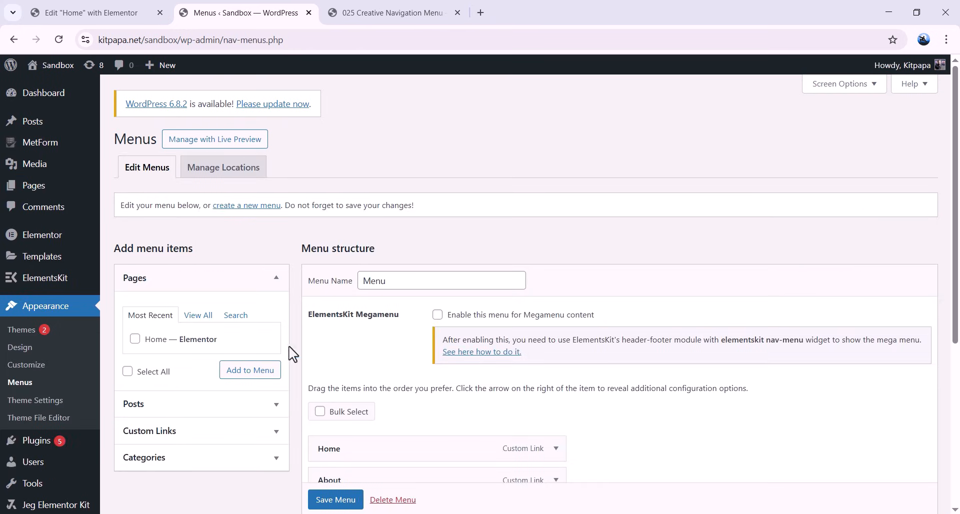
double_click(387, 283)
left_click(380, 349)
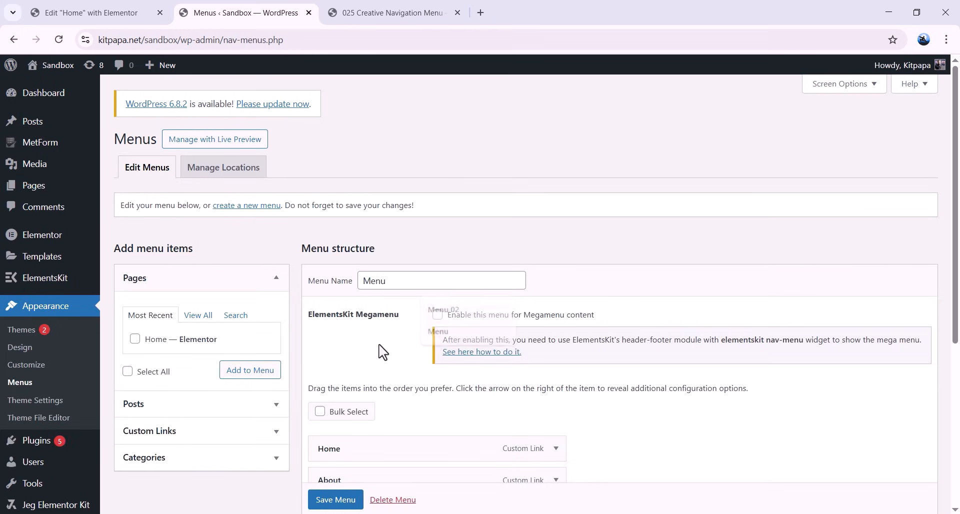
scroll(380, 348, "down", 2)
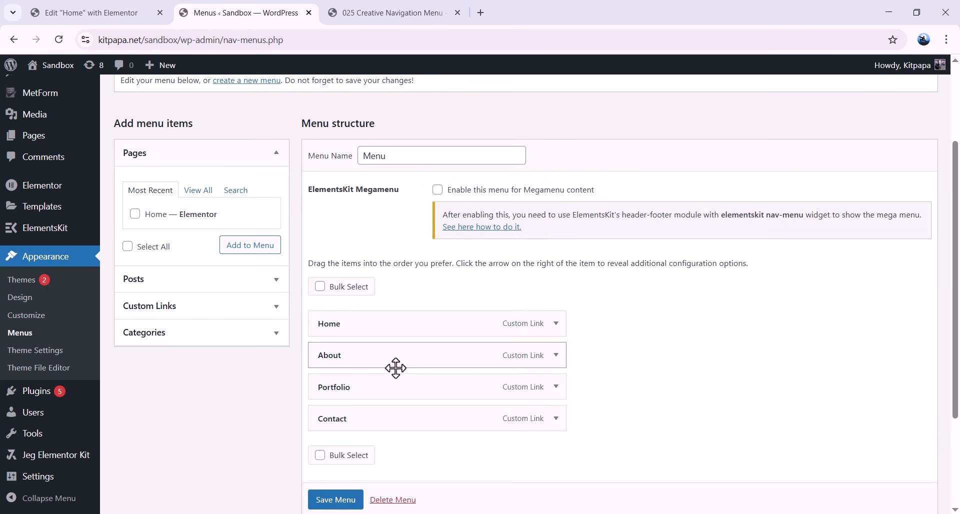
left_click(393, 500)
left_click(533, 131)
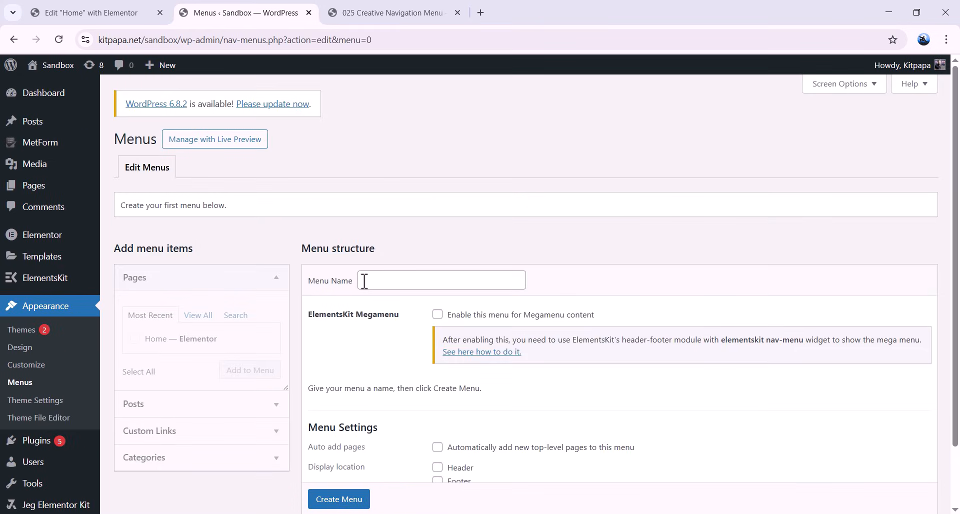
Step: Create a new WordPress menu named Menu 01
left_click(401, 282)
type("Menu 01")
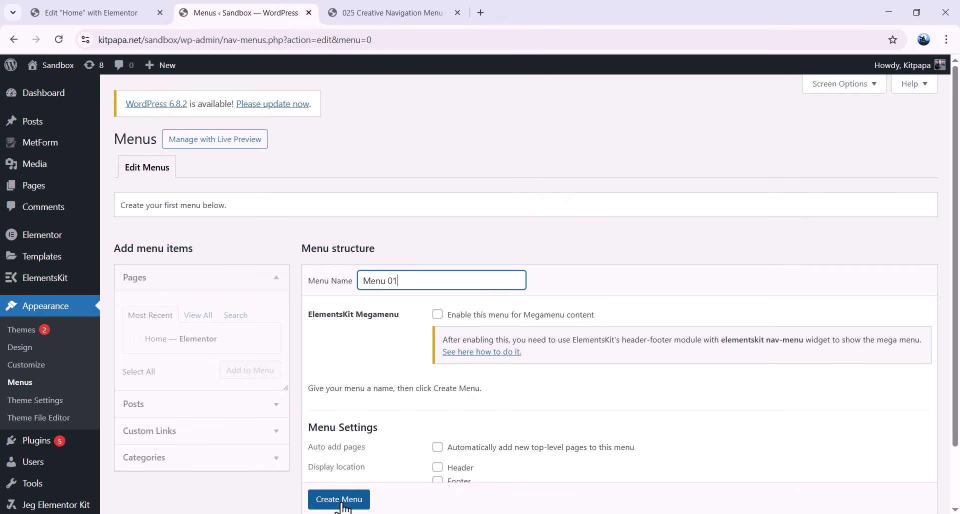
left_click(341, 500)
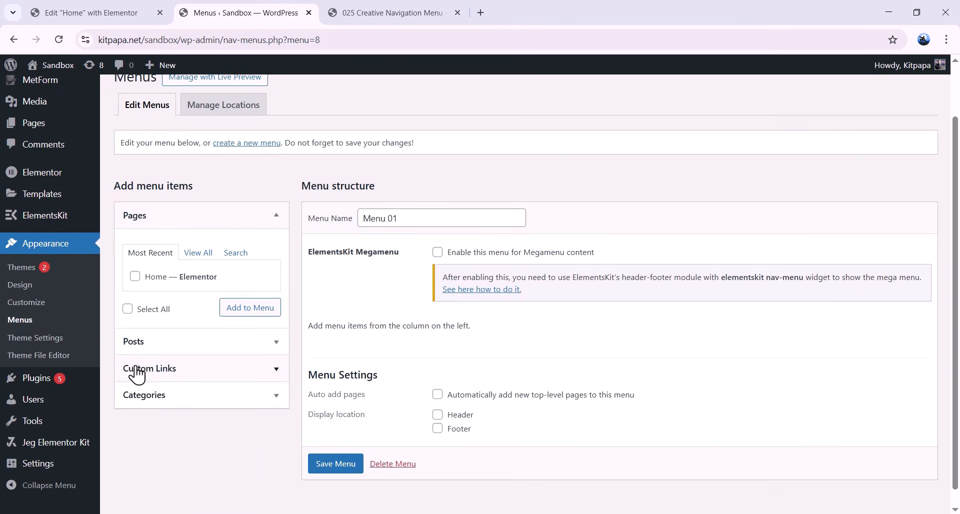
Step: Add a custom link with URL # and link text Classes to Menu 01, checking the wording on the demo page
left_click(193, 373)
left_click(200, 310)
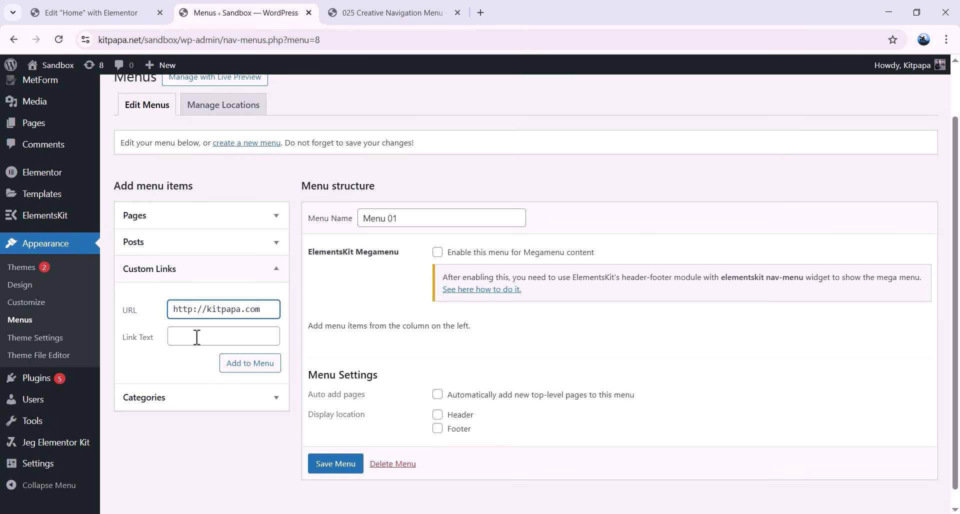
key("ctrl+a")
key("BackSpace")
type("#")
left_click(191, 337)
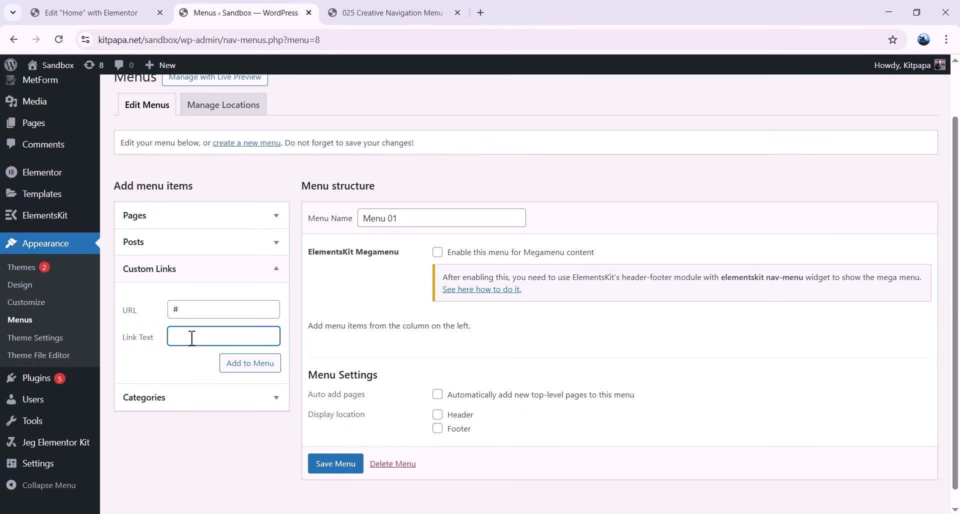
type("Classes")
left_click(373, 11)
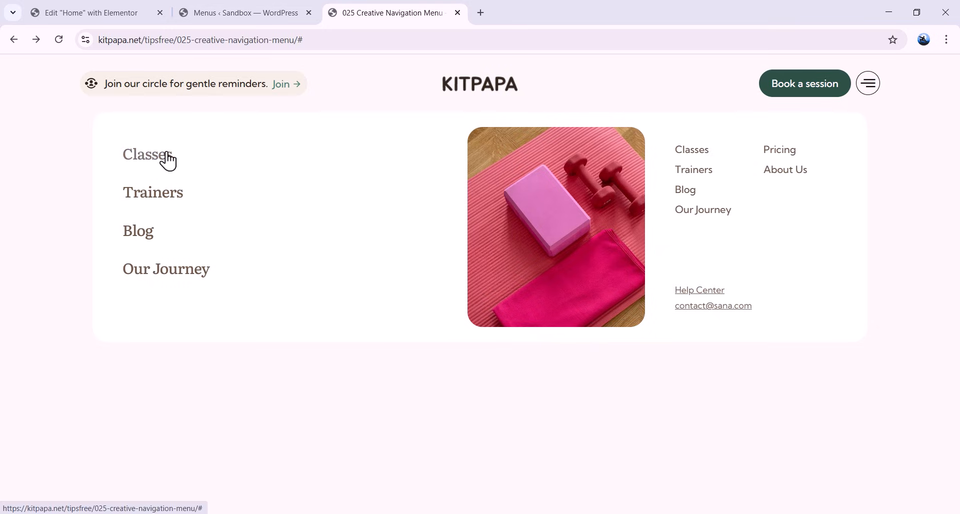
left_click(231, 17)
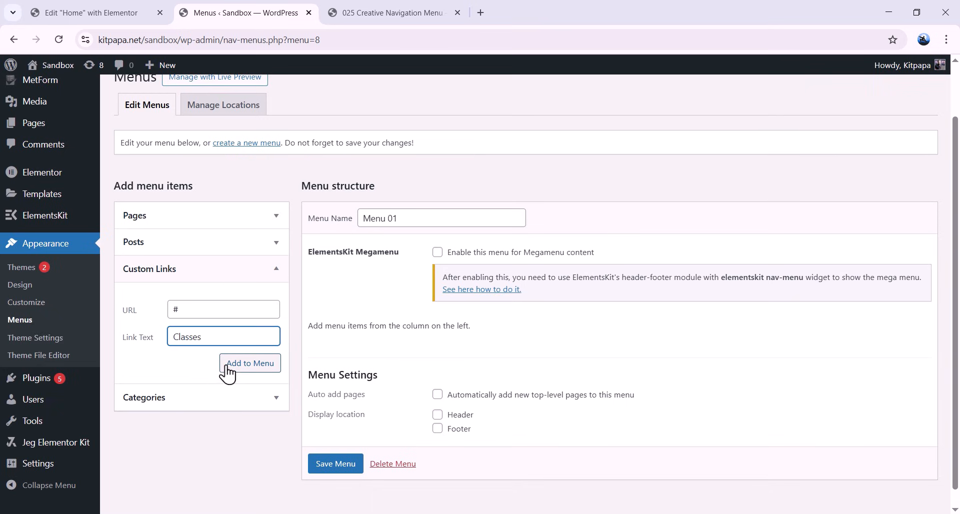
left_click(253, 371)
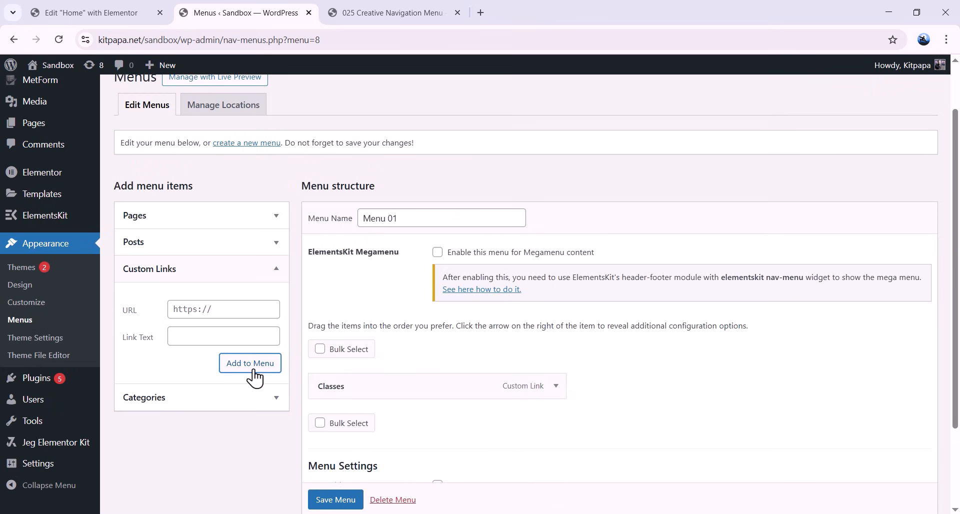
Step: Add a custom link with URL # and link text Trainers to Menu 01
left_click(193, 309)
key("ctrl+a")
type("#")
left_click(204, 335)
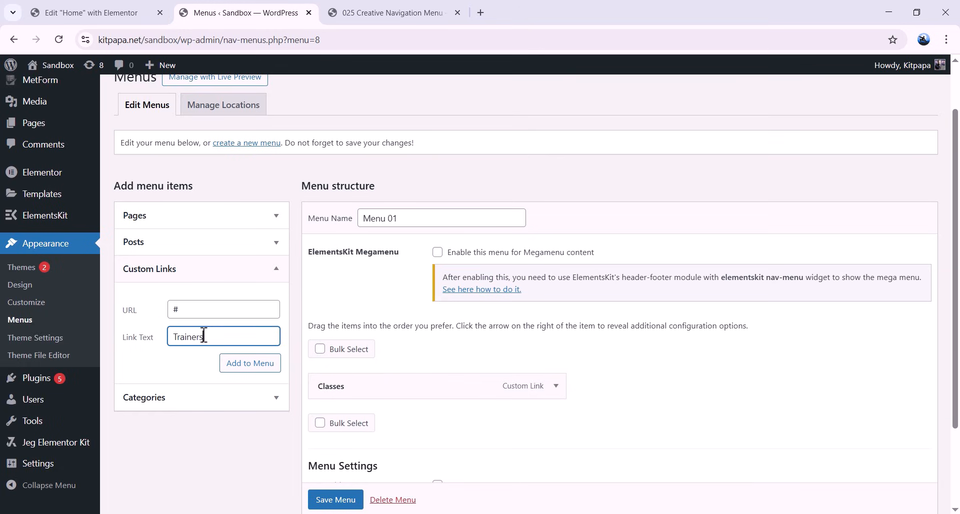
left_click(226, 370)
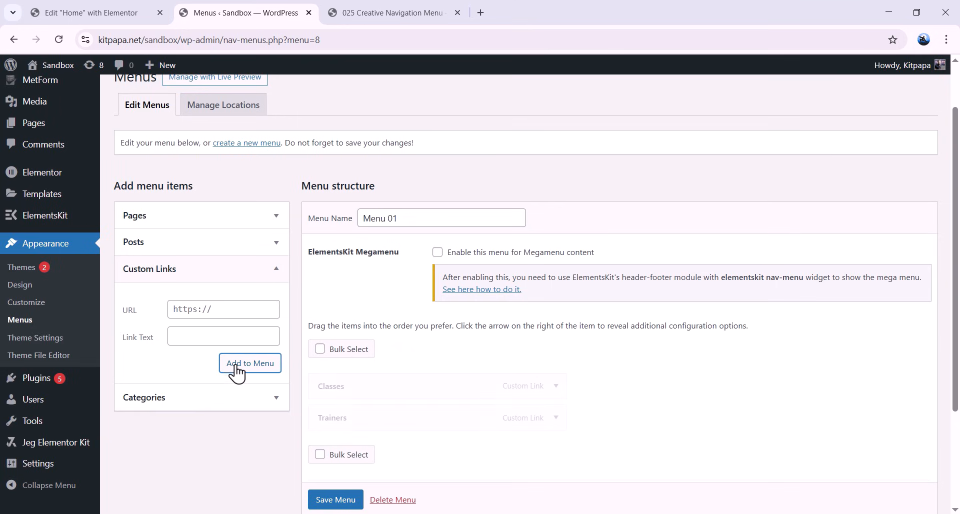
Step: Add a custom link with URL # and link text Blog to Menu 01
left_click(215, 315)
key("ctrl+a")
type("#")
left_click(209, 336)
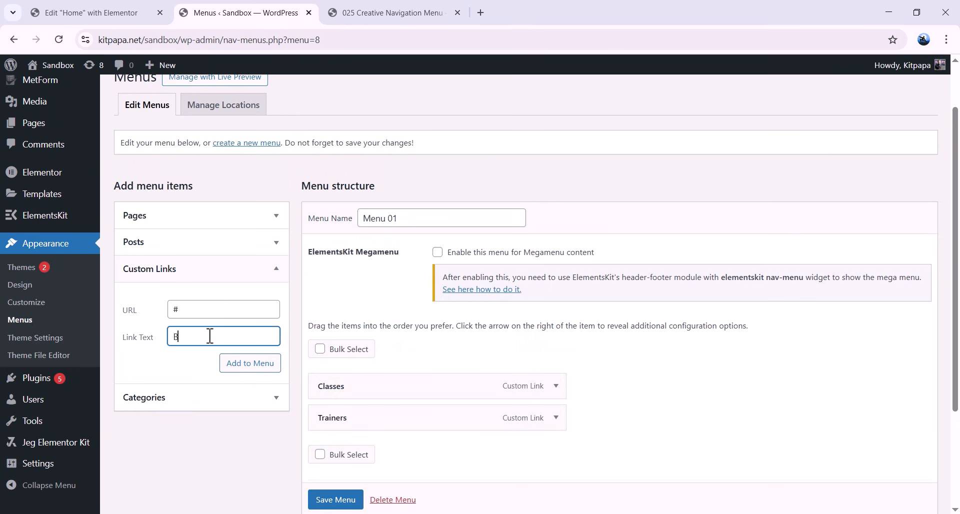
left_click(239, 365)
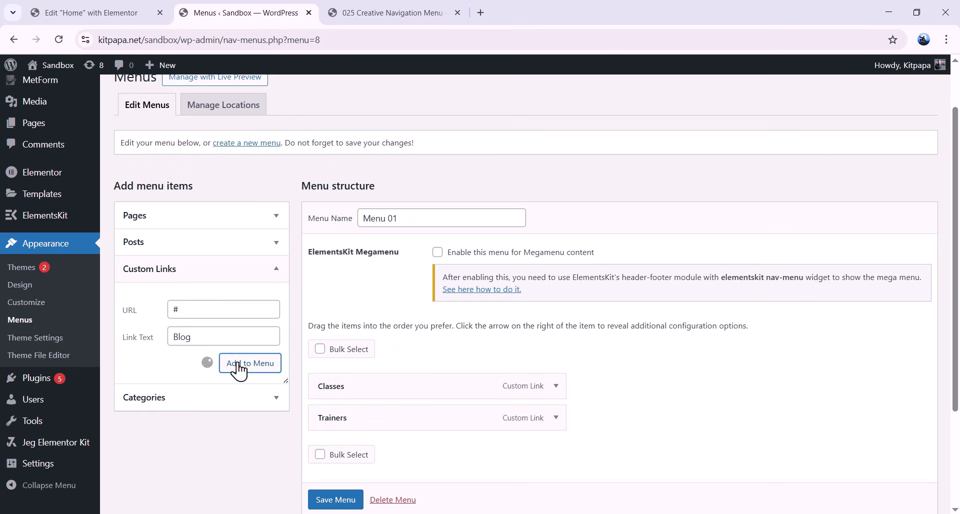
Step: Add a custom link with URL # and link text Our Journey to Menu 01
left_click(211, 310)
key("ctrl+a")
type("#")
left_click(208, 335)
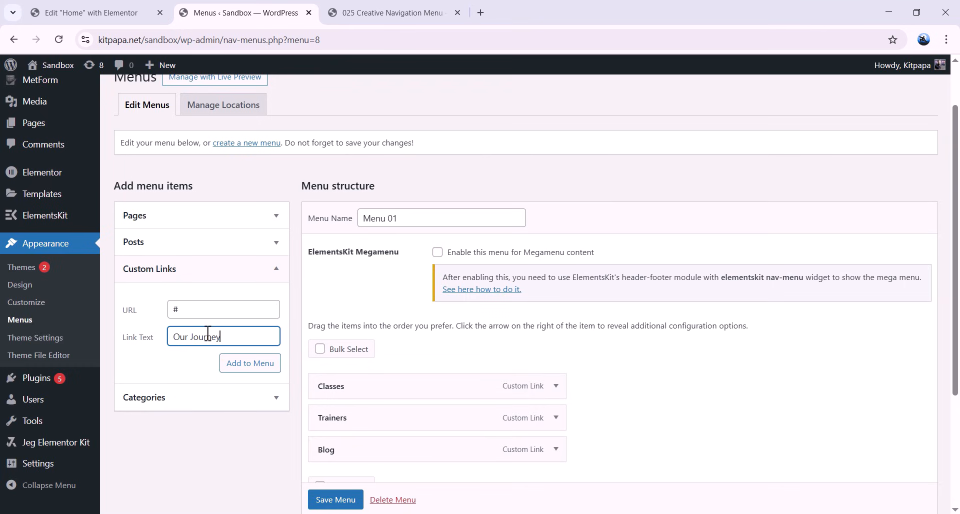
left_click(230, 365)
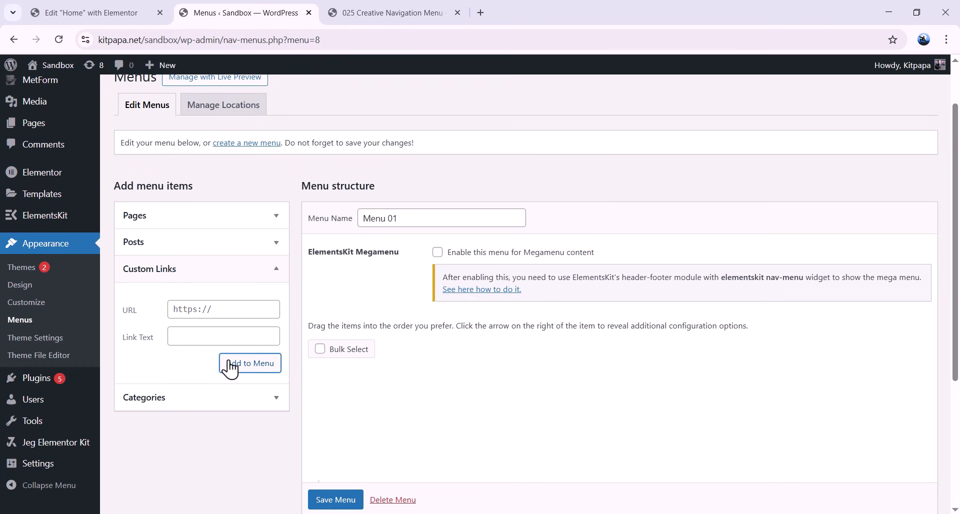
Step: Collapse the custom link form and save Menu 01 with its added links
left_click(236, 273)
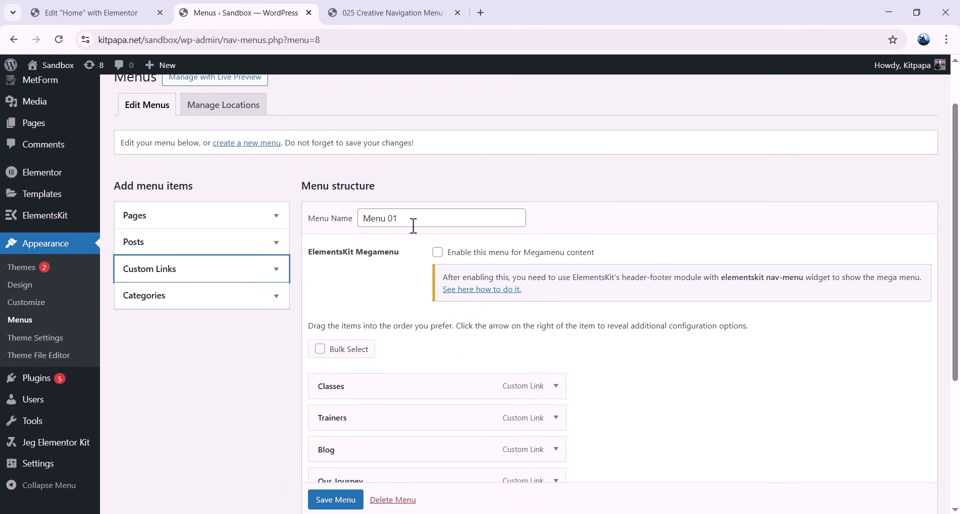
scroll(400, 309, "down", 1)
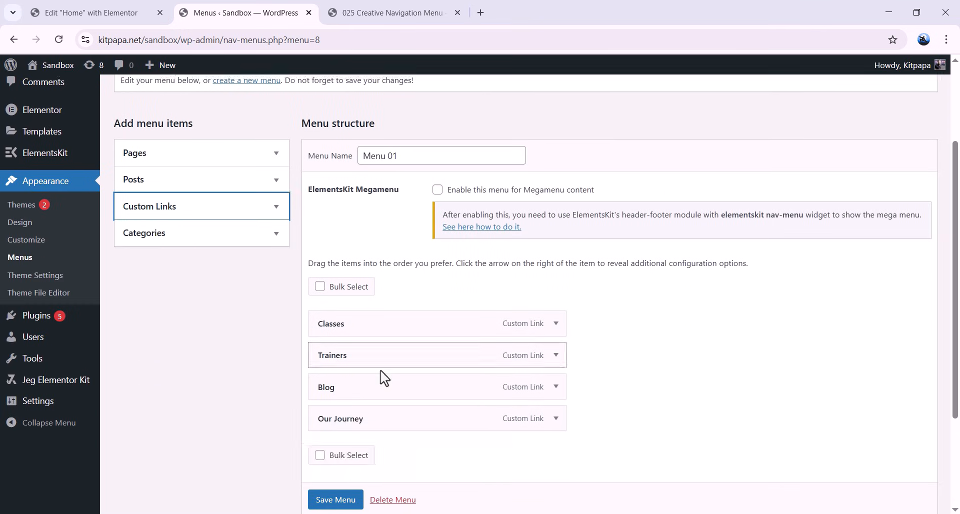
left_click(335, 500)
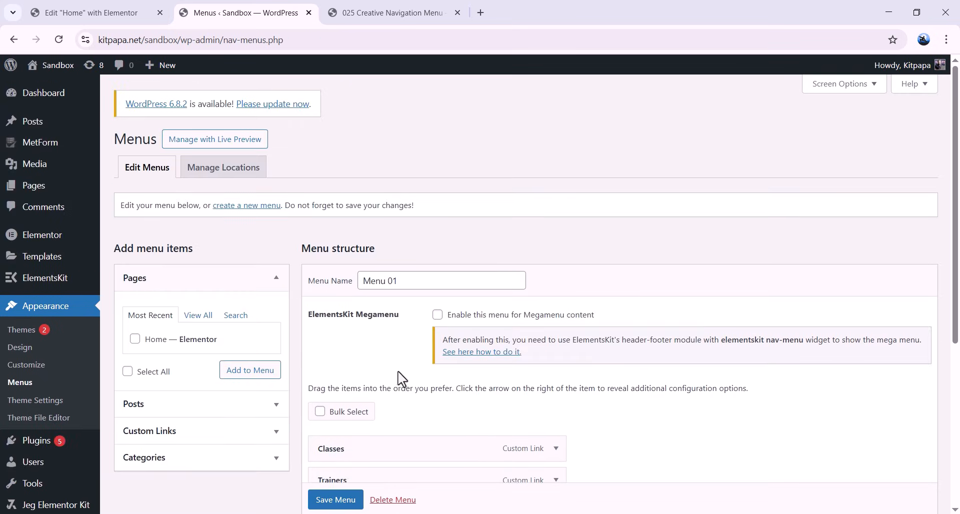
scroll(400, 373, "down", 1)
scroll(437, 388, "up", 2)
Step: Examine the demo page's large link list and its two smaller link columns, and return to the Menus page
left_click(390, 13)
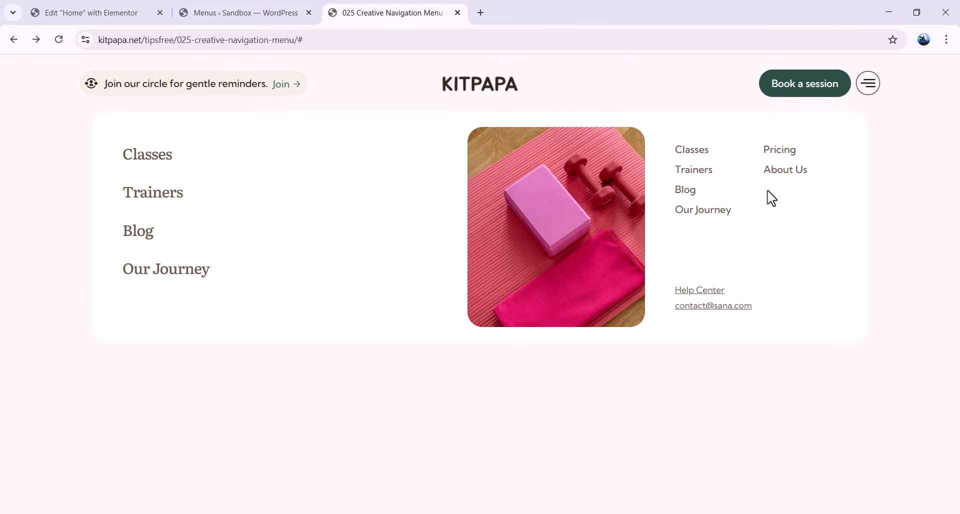
left_click_drag(779, 171, 764, 146)
left_click(774, 168)
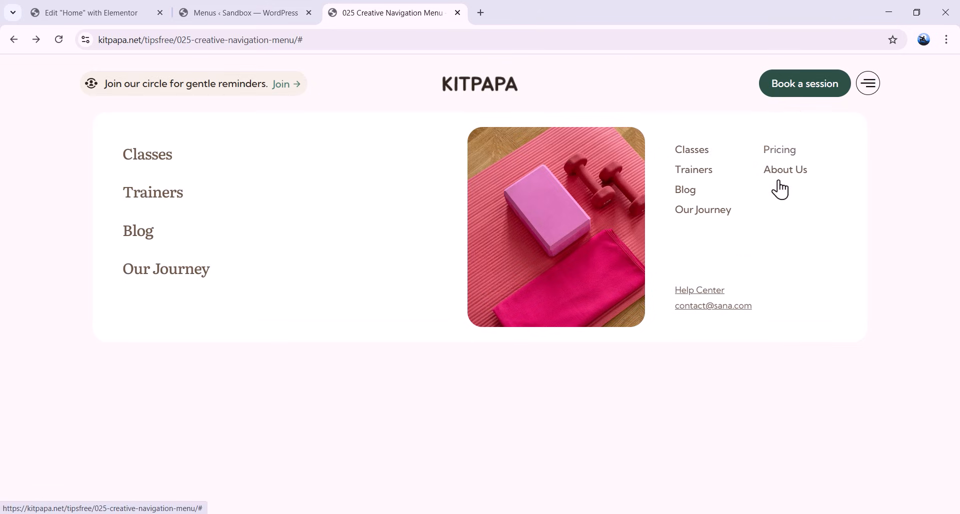
left_click_drag(223, 310, 113, 159)
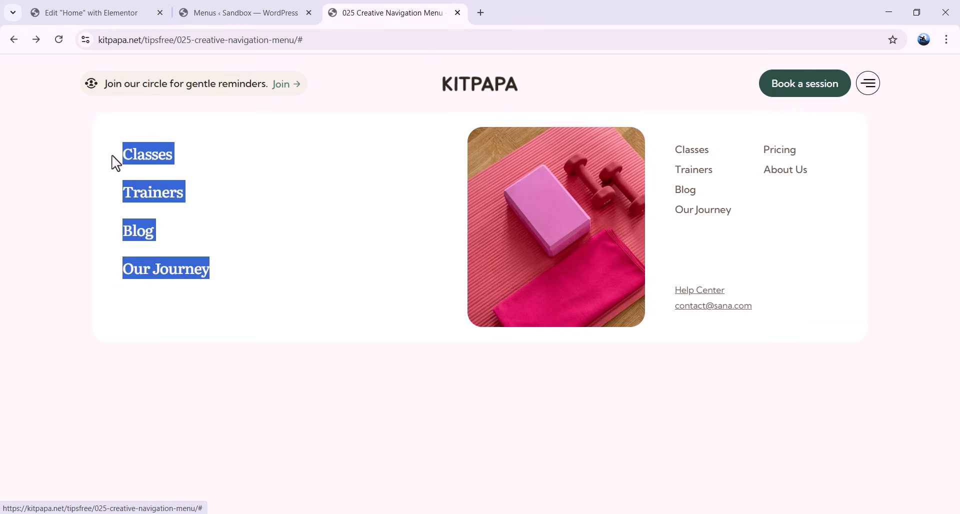
left_click_drag(733, 260, 684, 142)
left_click_drag(808, 172, 765, 146)
left_click(248, 7)
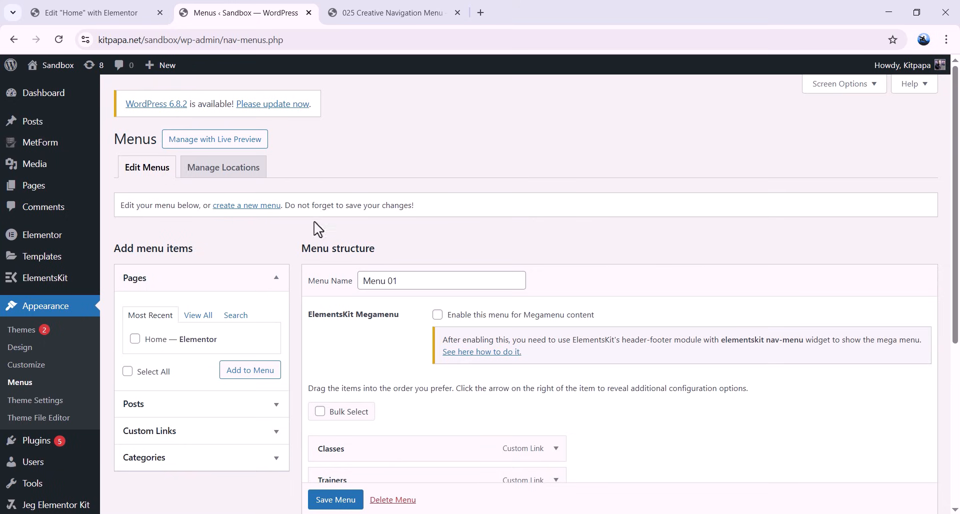
Step: Create a second WordPress menu named Menu 02
left_click(258, 216)
left_click(403, 287)
type("MWnu")
key("BackSpace")
key("BackSpace")
type("Menu")
type(" 02")
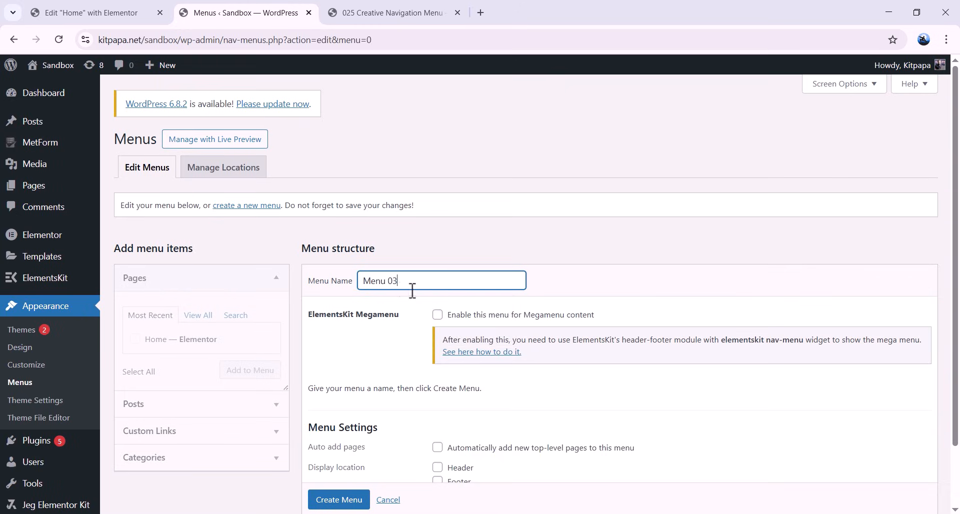
scroll(460, 382, "down", 1)
scroll(460, 382, "down", 1)
left_click(336, 461)
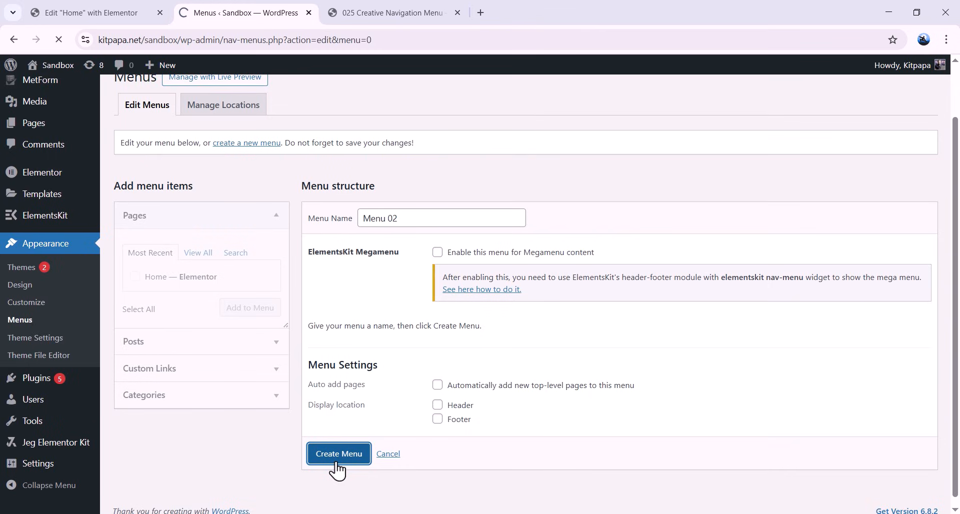
Step: Add a custom link with URL # and link text Pricing to Menu 02
left_click(167, 438)
scroll(173, 430, "down", 1)
left_click(210, 345)
type("Pricing")
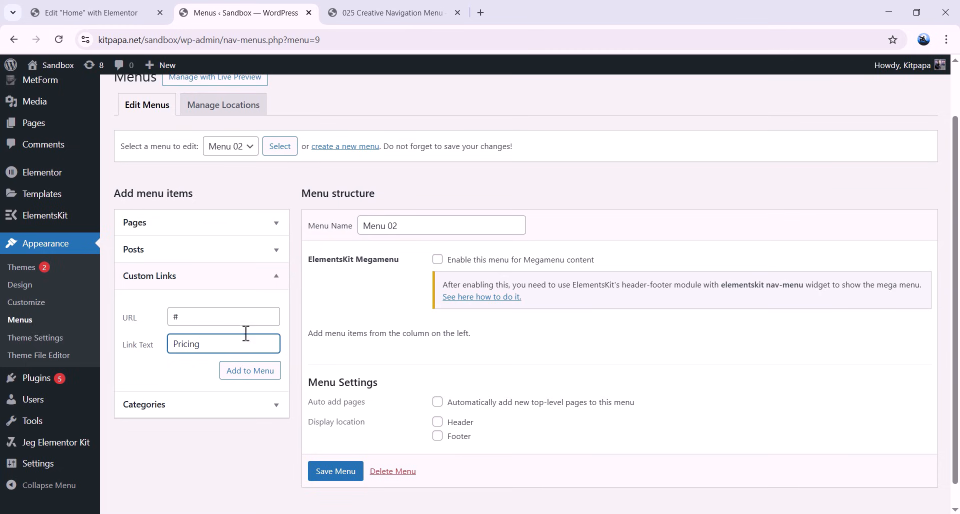
left_click(248, 376)
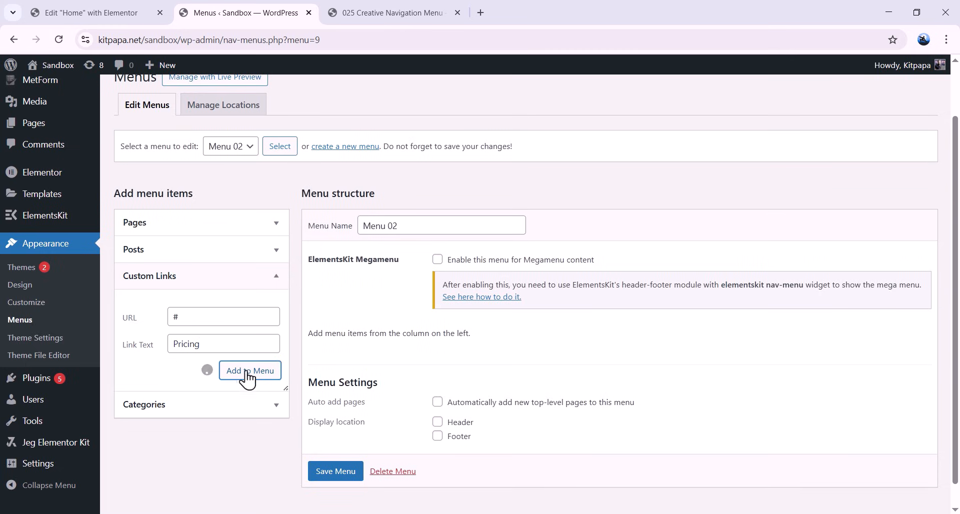
Step: Add a custom link with URL # and link text About Us to Menu 02 and save the menu
left_click(210, 344)
type("About")
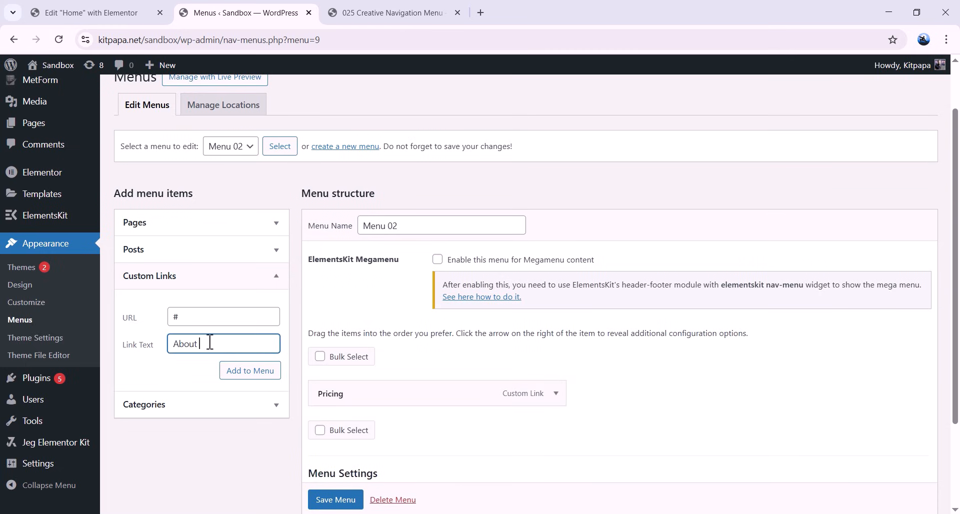
type(" Us")
key("Return")
scroll(325, 375, "down", 3)
left_click(335, 466)
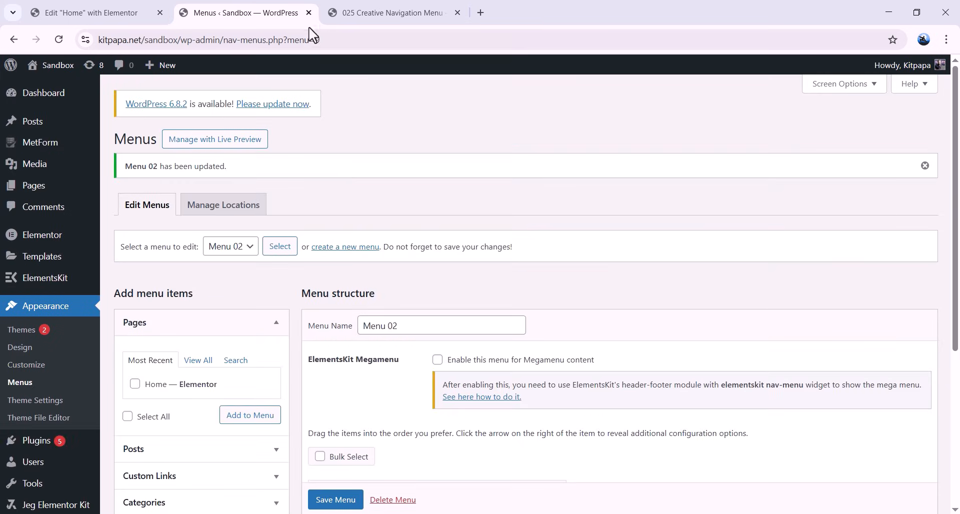
Step: Close the Menus page, return to the Home page's Elementor editor and reload it
left_click(309, 13)
left_click(131, 20)
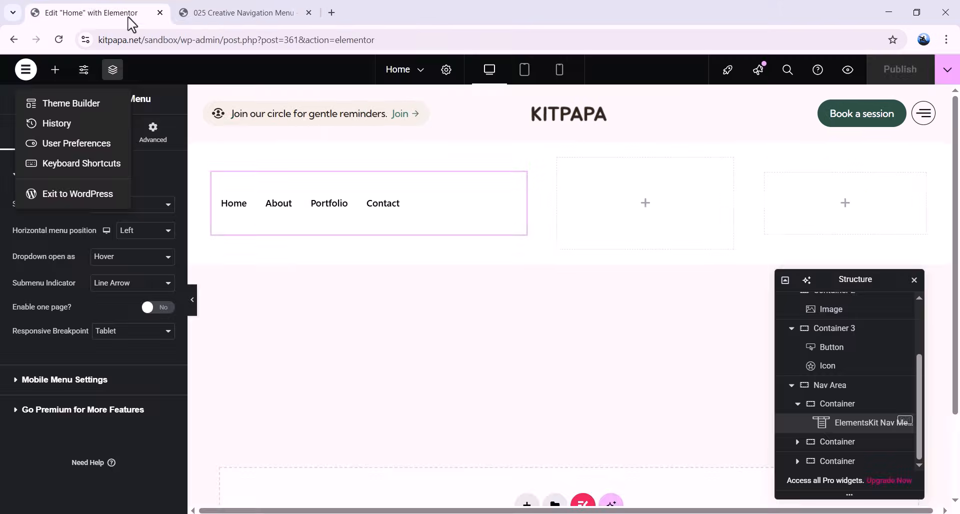
left_click(61, 42)
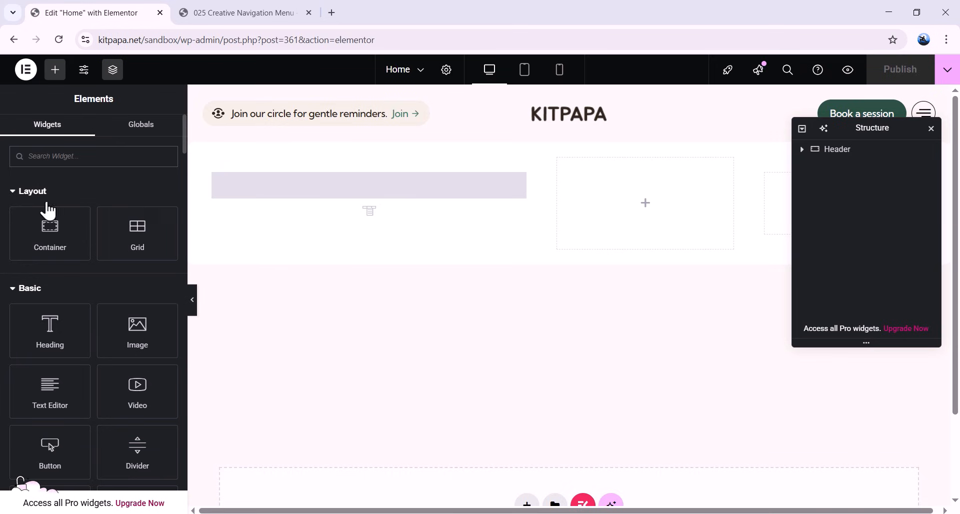
Step: Assign Menu 01 to the ElementsKit Nav Menu widget in the Nav Area's first container
left_click(328, 193)
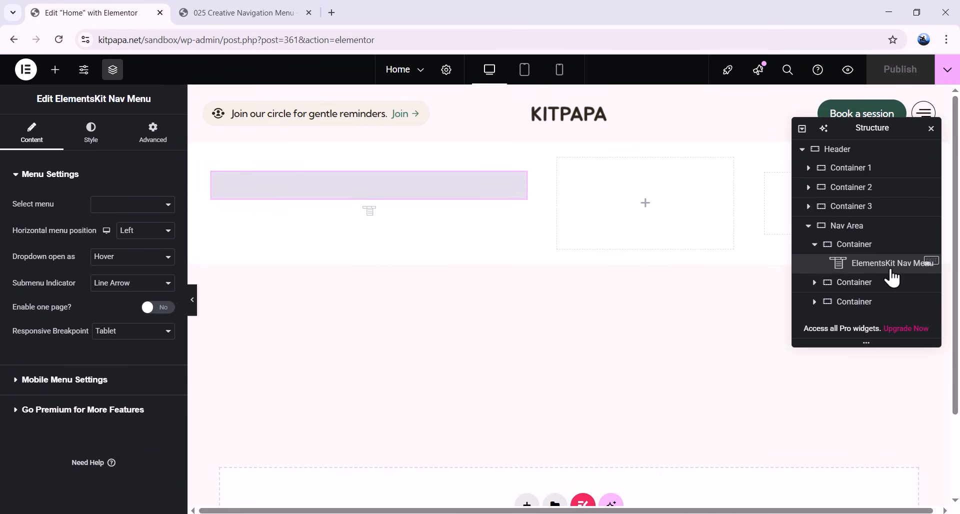
left_click(113, 207)
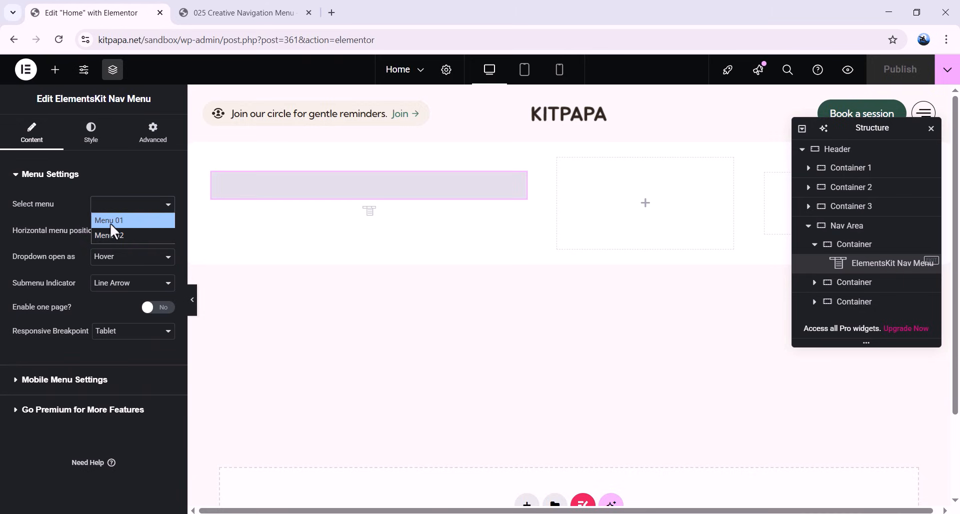
left_click(110, 223)
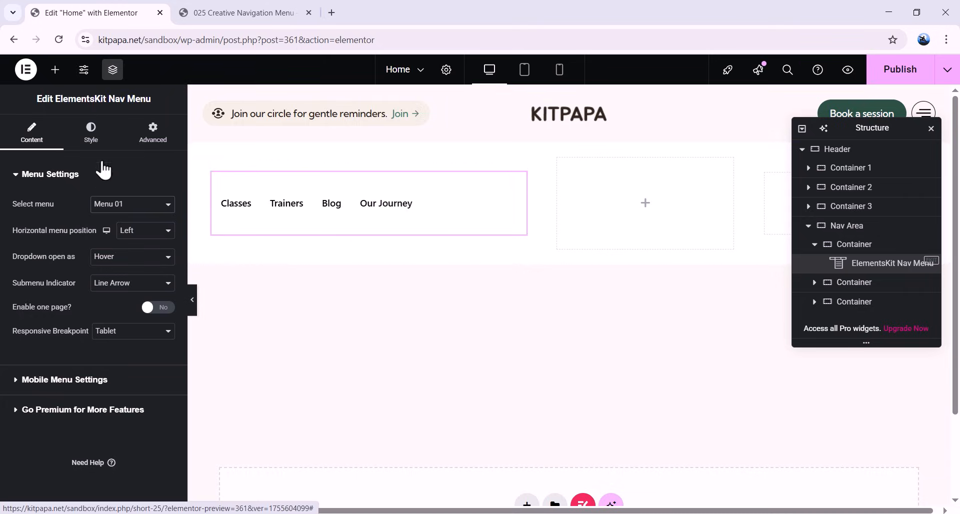
Step: Set the nav menu wrapper's menu height to 100% and its padding to 0 px on all sides
left_click(91, 132)
left_click(164, 199)
left_click(159, 219)
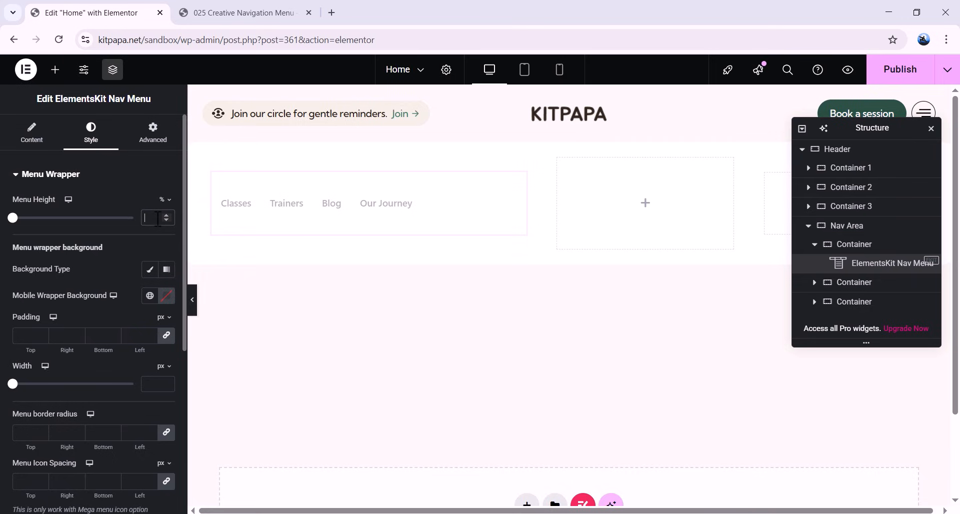
type("100")
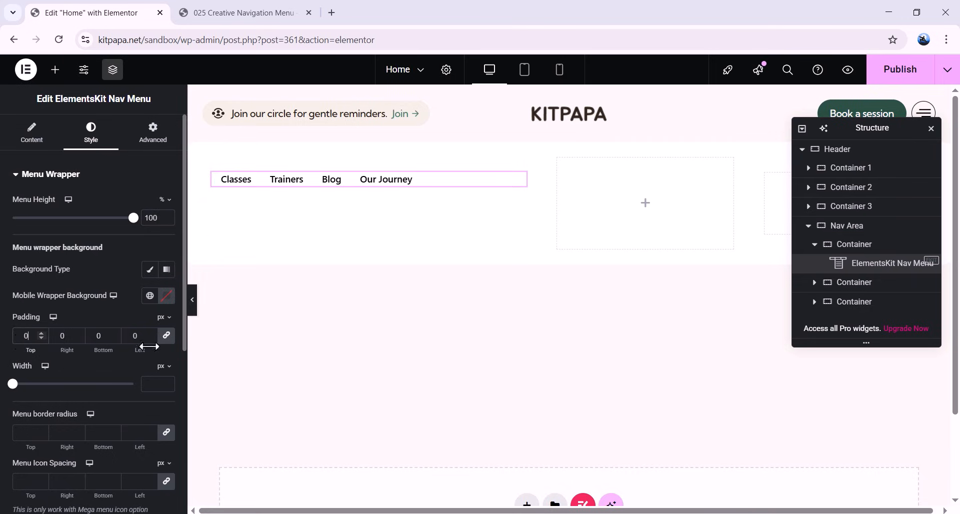
scroll(102, 350, "down", 6)
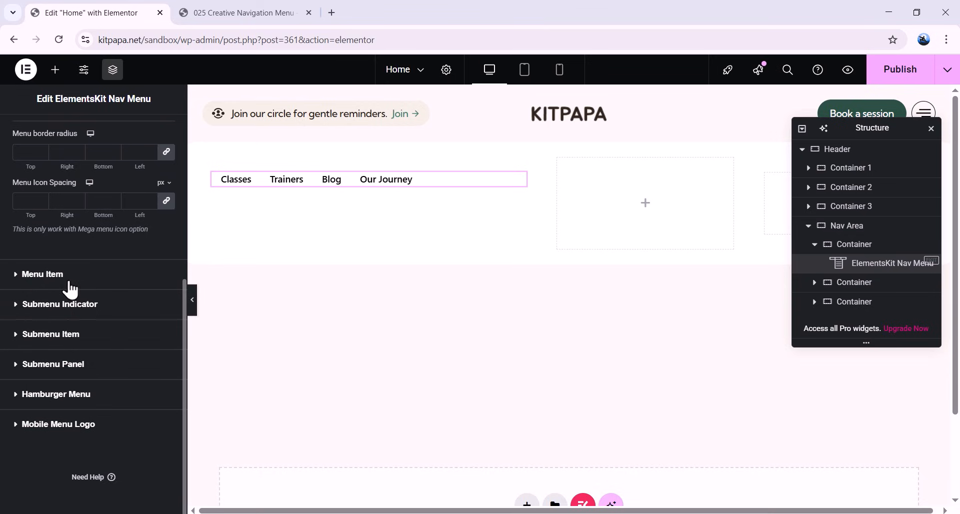
Step: Set the menu item typography to the Literata font family at a size of 24 px
left_click(85, 278)
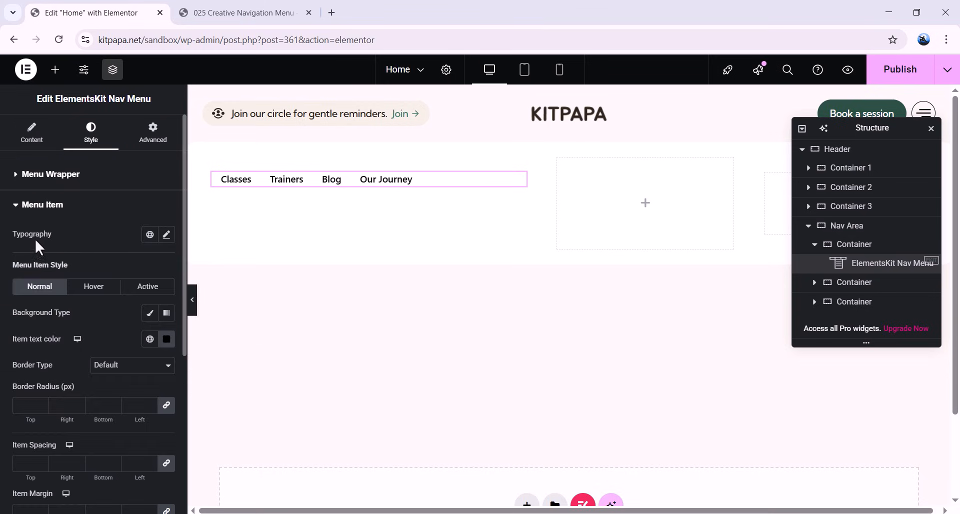
left_click(167, 236)
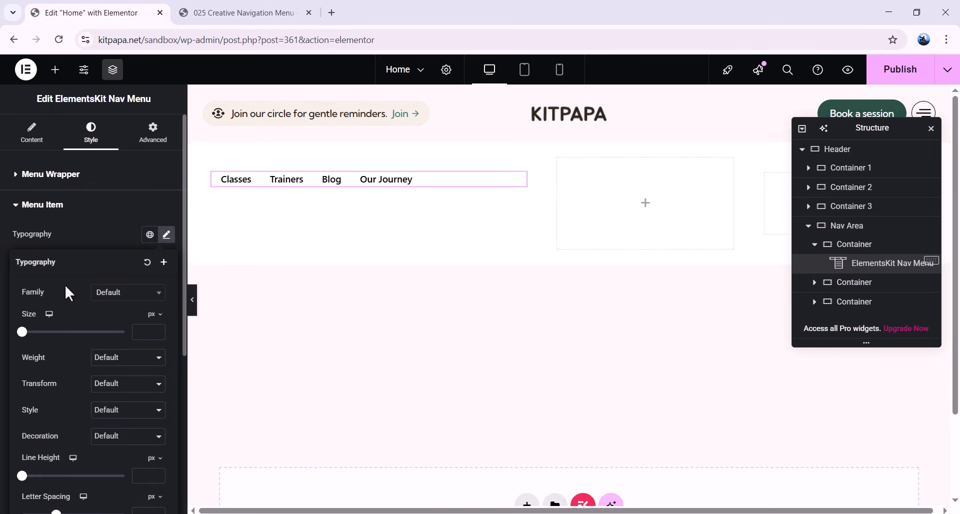
left_click(119, 303)
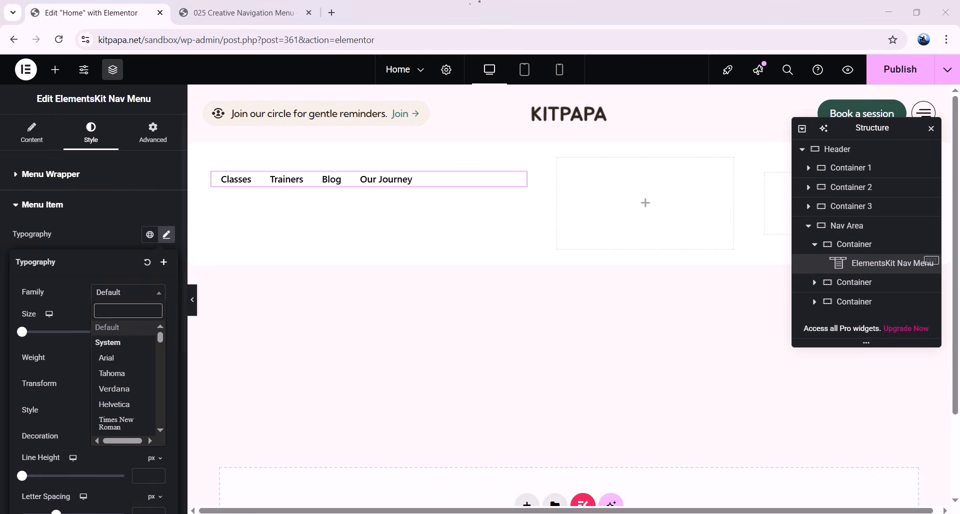
type("Literata")
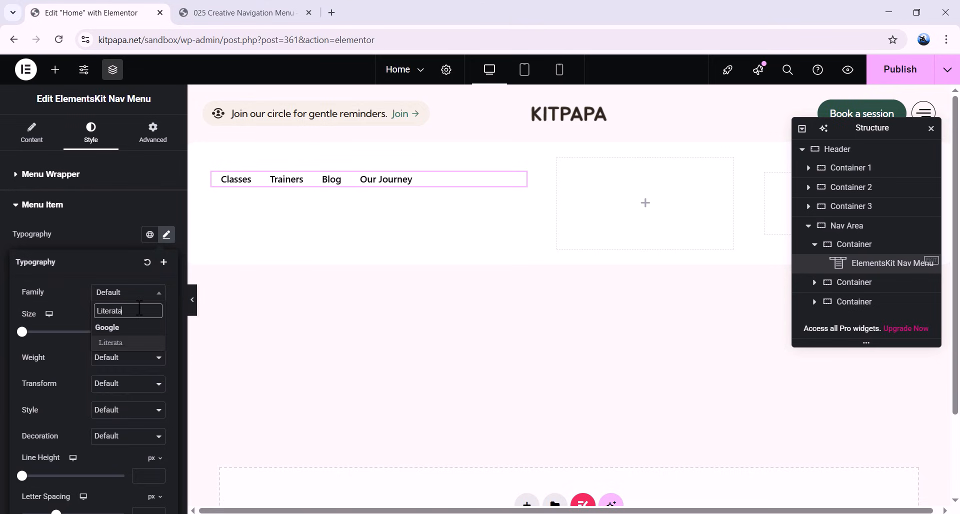
left_click(116, 346)
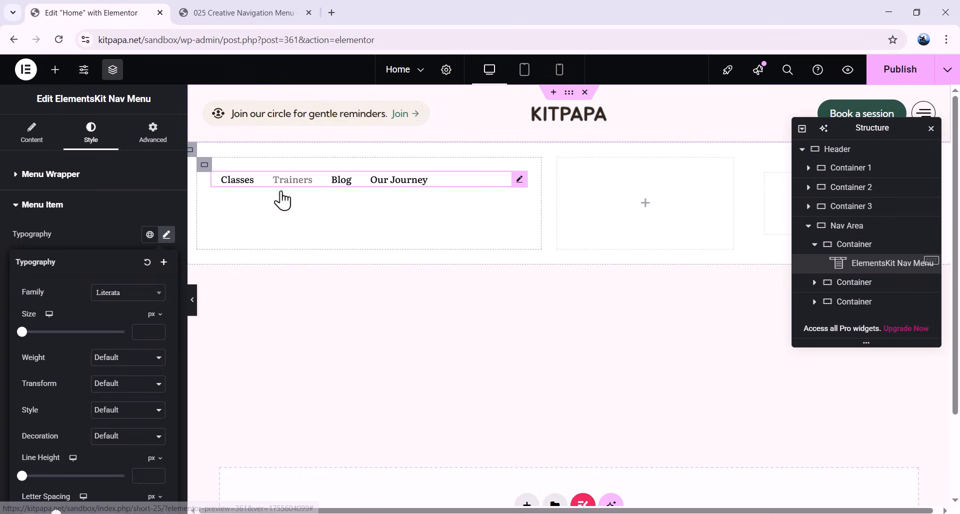
type("24")
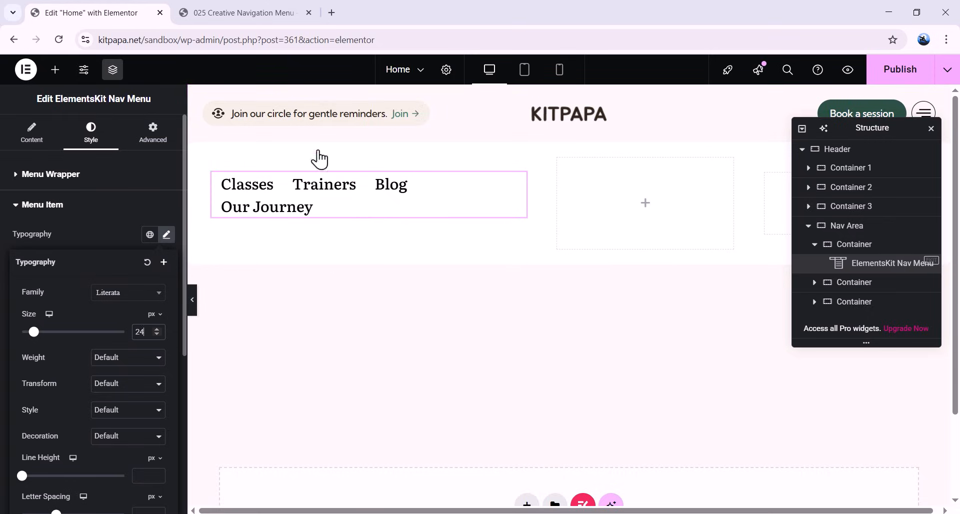
Step: Set the menu items' font weight to 500 (Medium) and the line height to 1.5 em
left_click(119, 358)
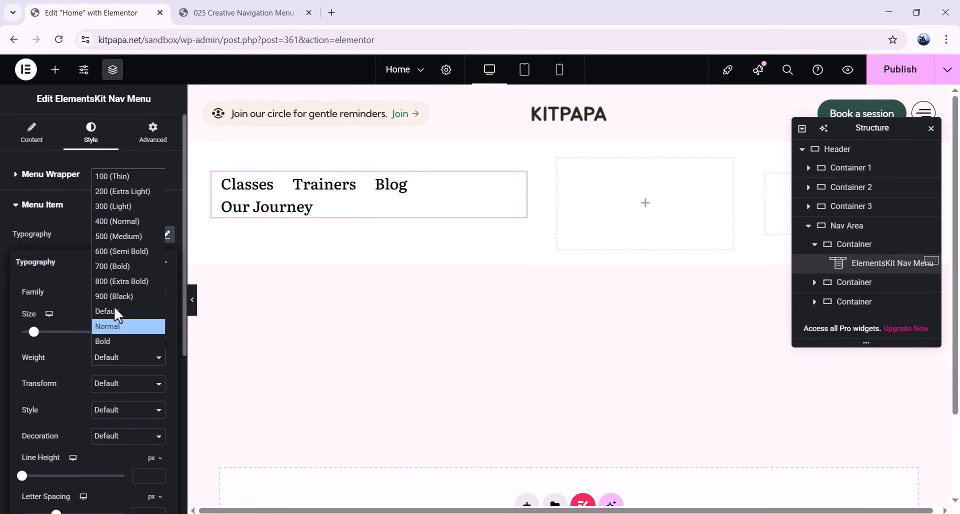
left_click(129, 236)
scroll(75, 334, "down", 3)
left_click(152, 336)
left_click(151, 352)
left_click(149, 352)
type("1.5")
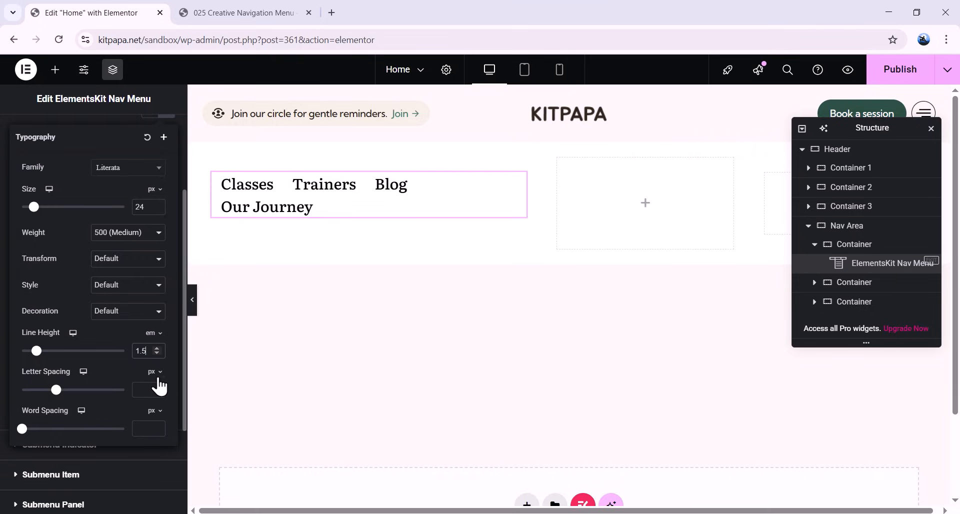
Step: Set the menu items' letter spacing to -0.03 em and close the typography settings
left_click(156, 388)
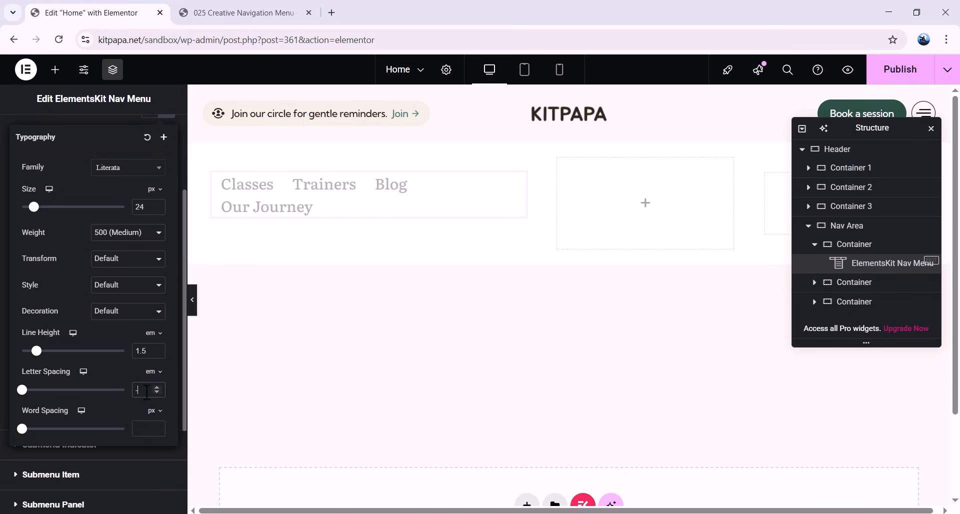
left_click(147, 393)
type("-0.03")
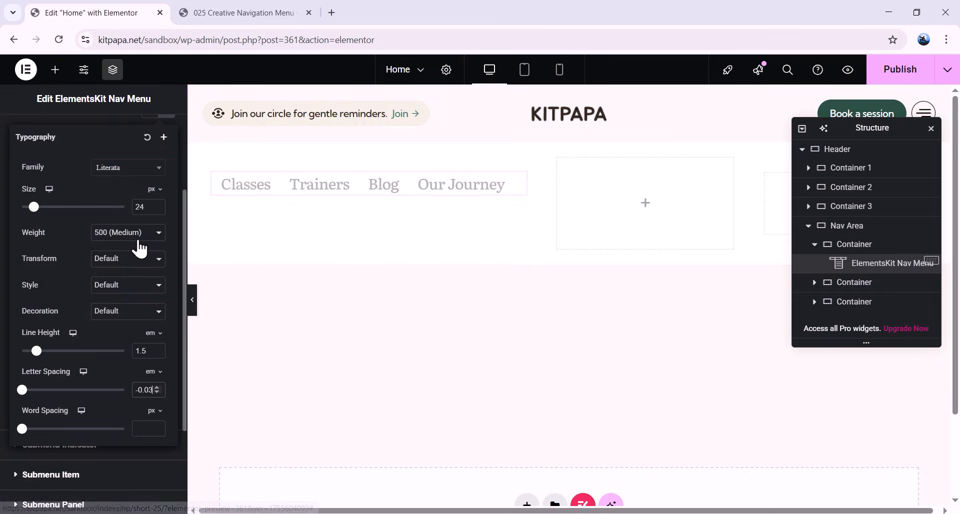
scroll(93, 226, "up", 1)
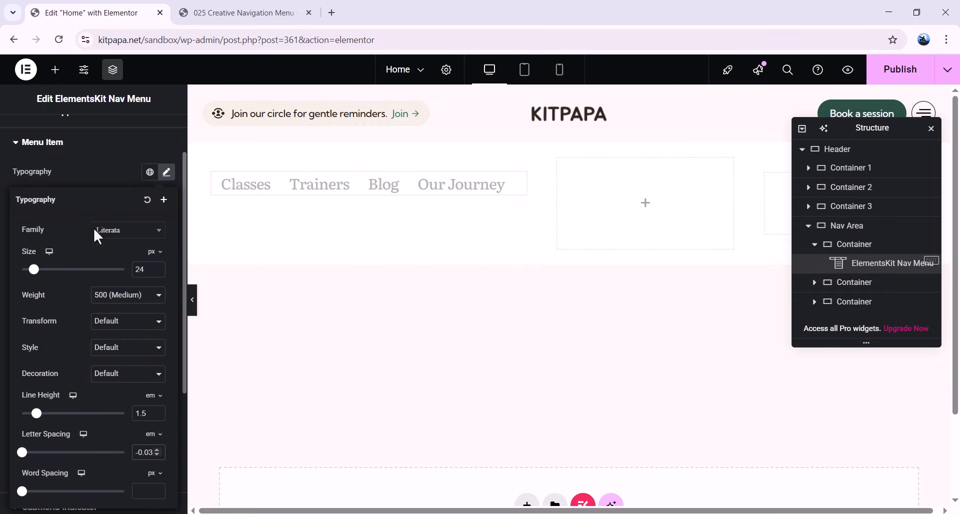
left_click(164, 178)
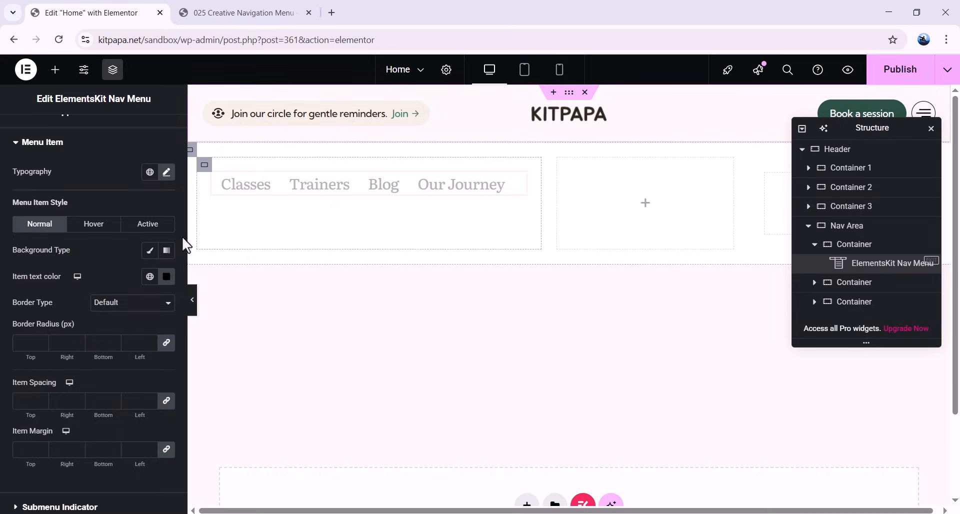
Step: Set the normal-state text color of the menu items to #6b5843
left_click(168, 277)
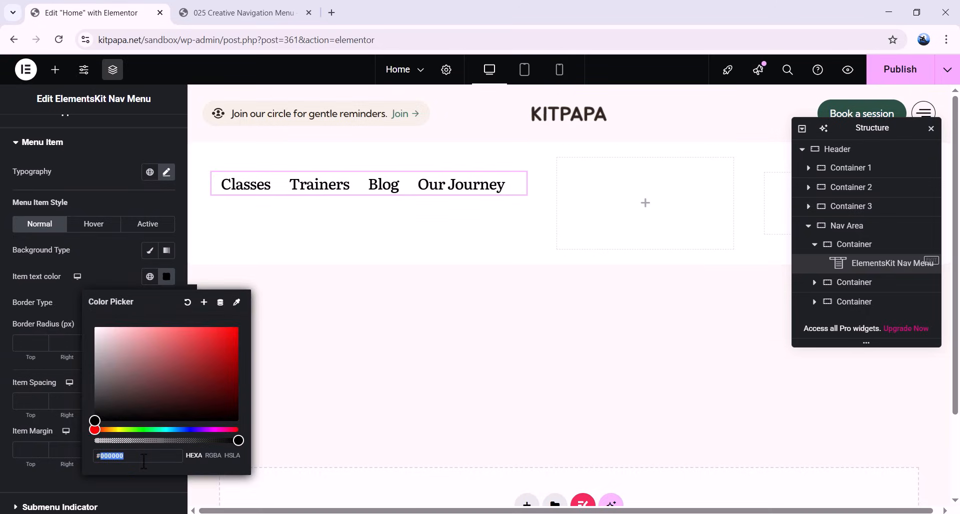
type("6b5")
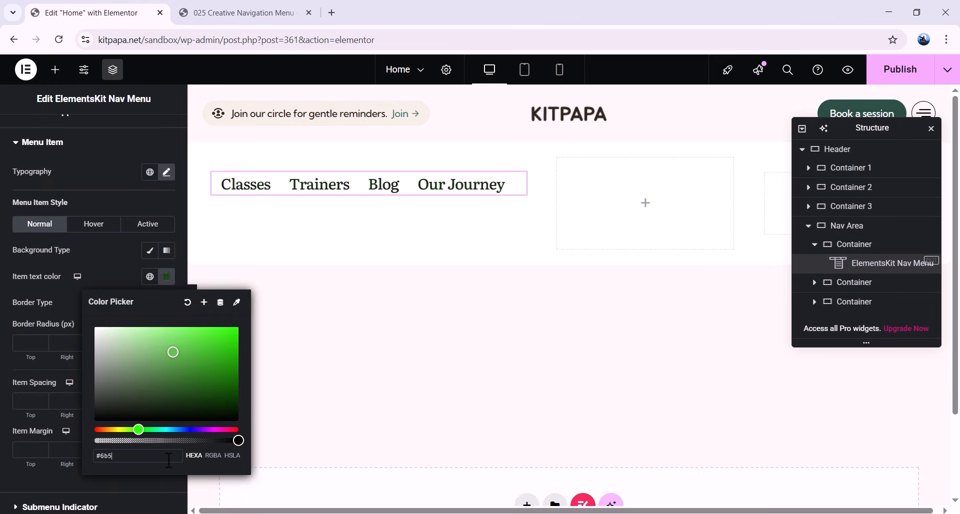
type("843")
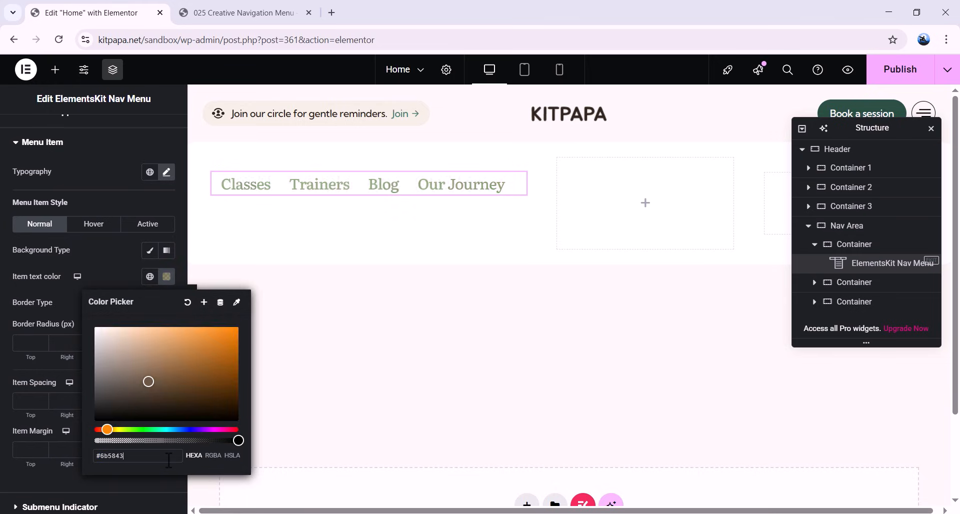
left_click(39, 486)
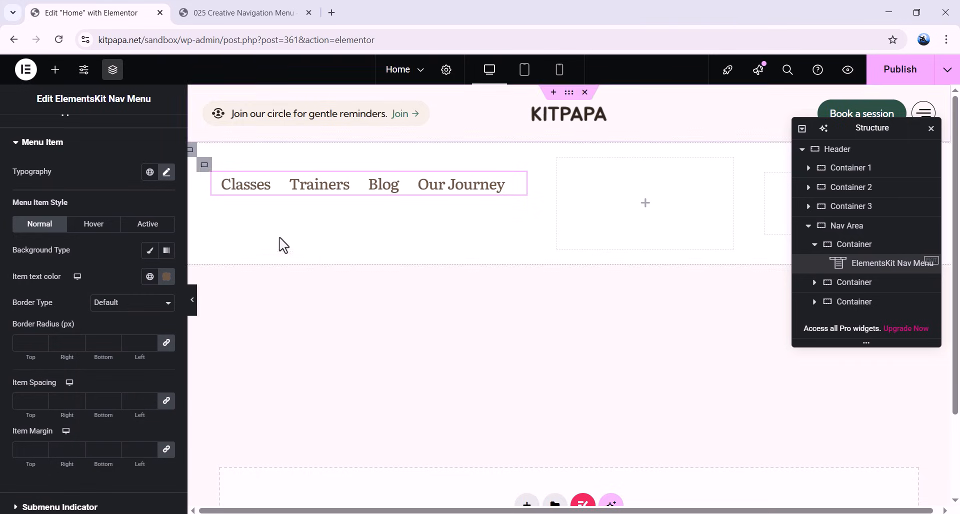
Step: Unlink the item spacing, set it to 25 at the bottom and 0 on the other sides, and compare the layout with the demo page
left_click(166, 401)
type("25")
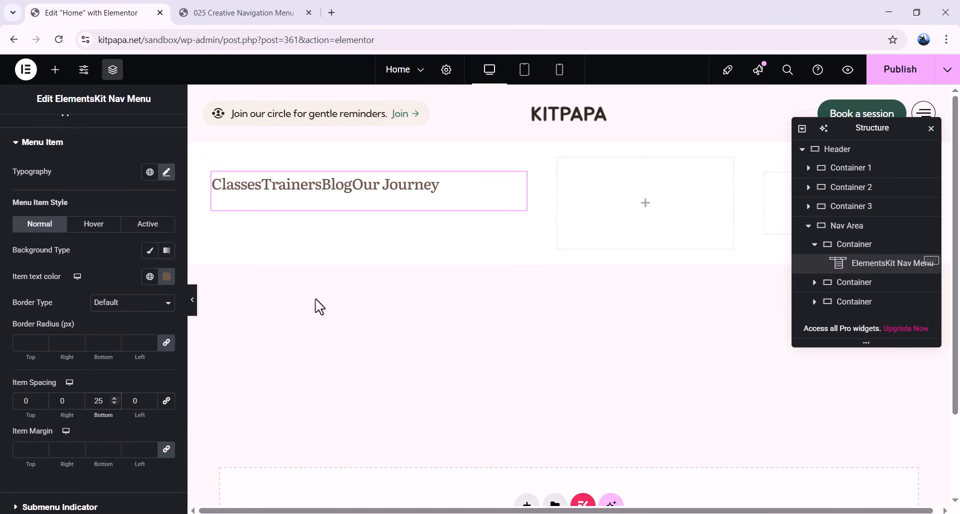
left_click(281, 10)
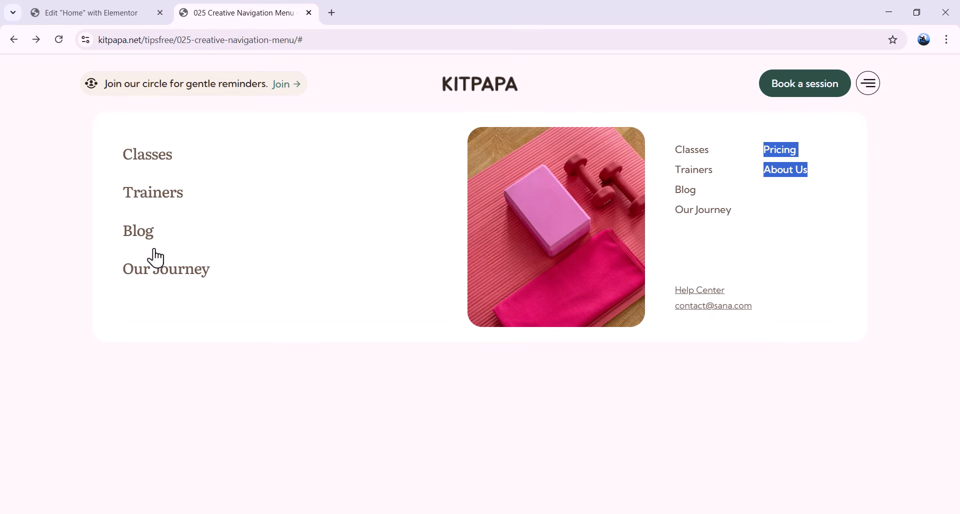
left_click(111, 12)
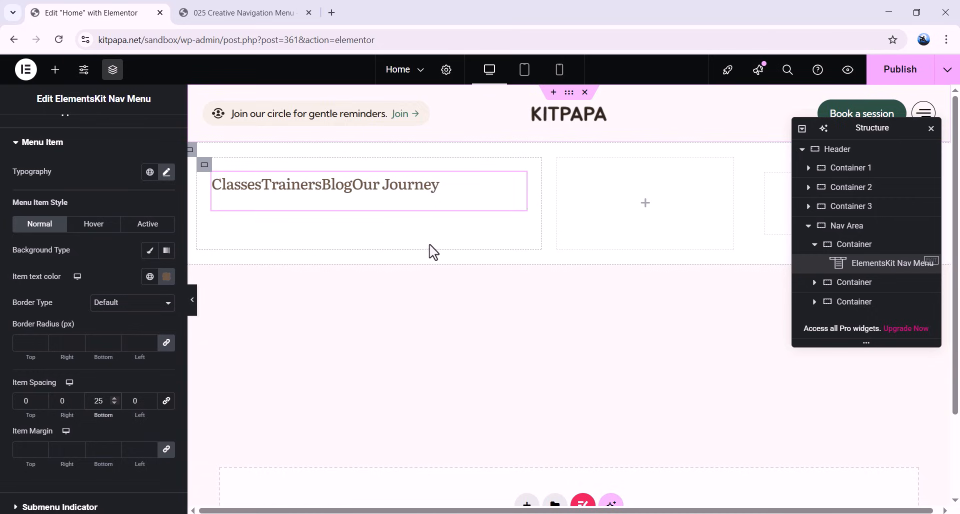
Step: Find the HTML widget and add it to the page below the header in its own container
left_click(55, 69)
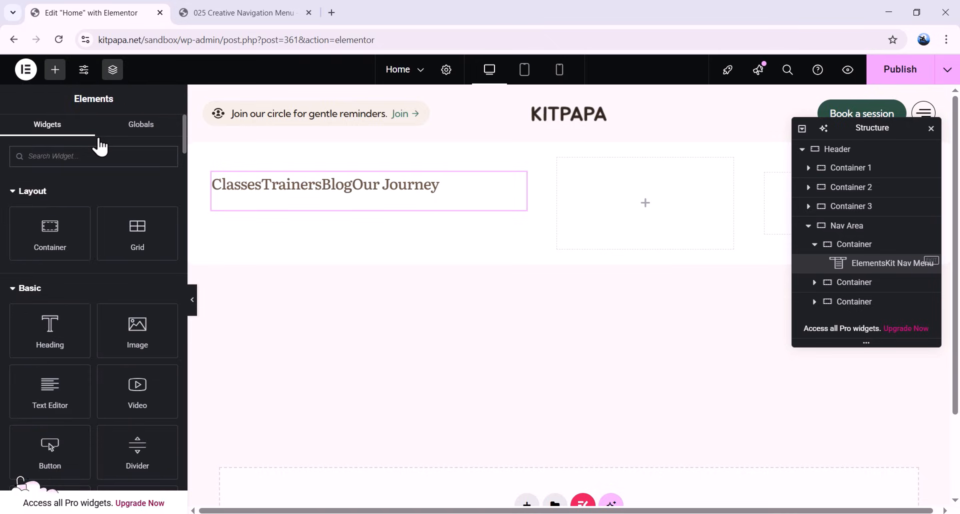
type("html")
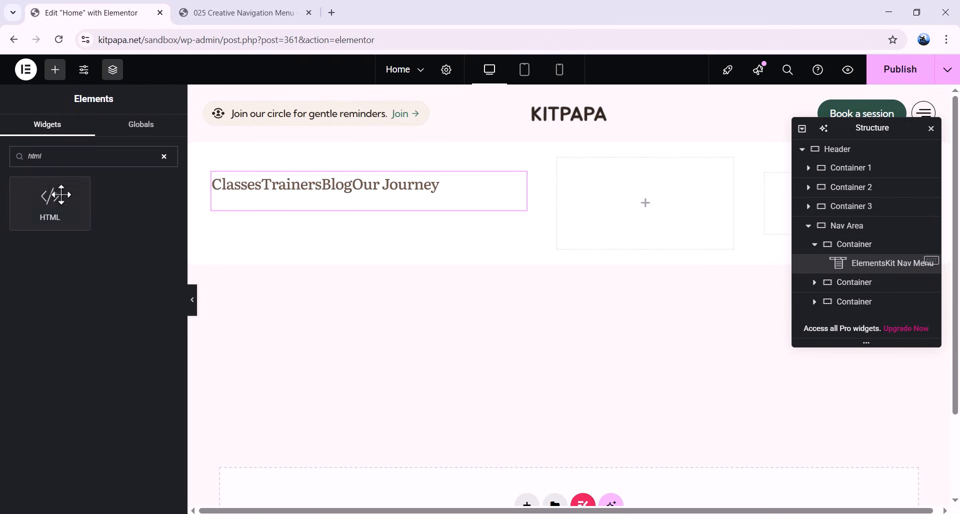
scroll(347, 247, "down", 2)
left_click_drag(60, 200, 397, 396)
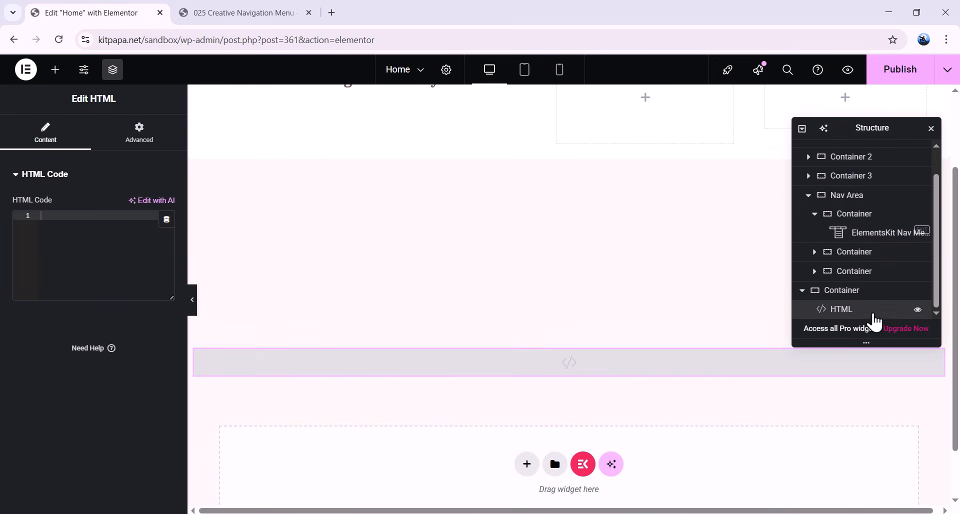
Step: Rename the HTML widget's container as CUSTOM CODE and open the HTML widget for editing
double_click(843, 291)
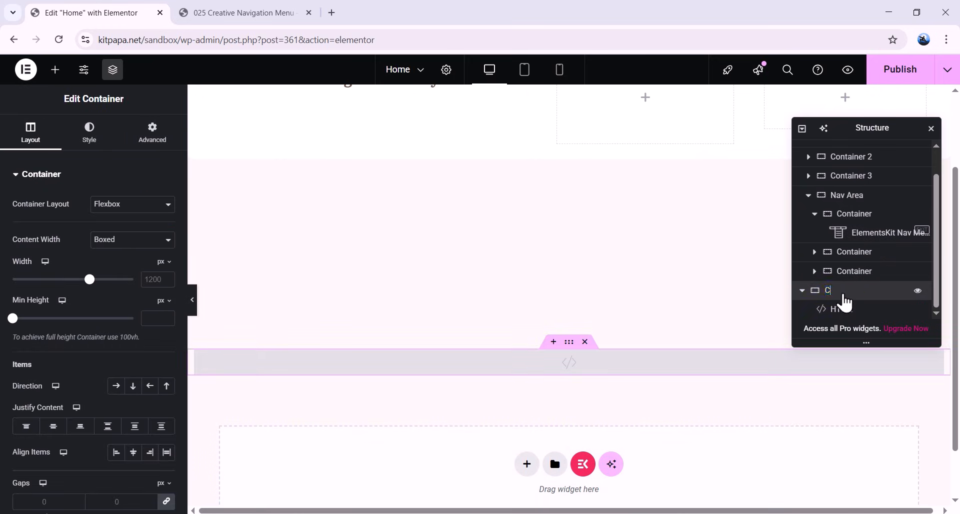
type("CUSTOM")
key("Return")
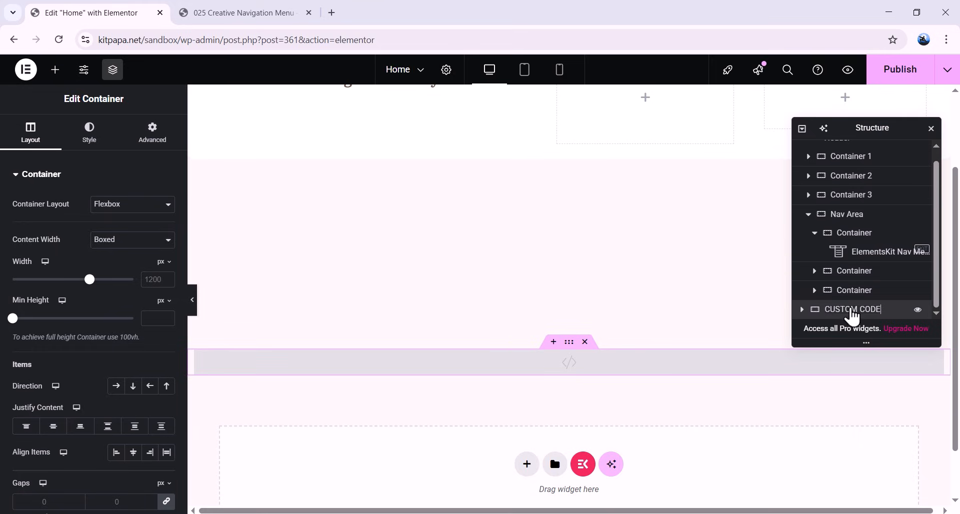
left_click(850, 311)
left_click(848, 311)
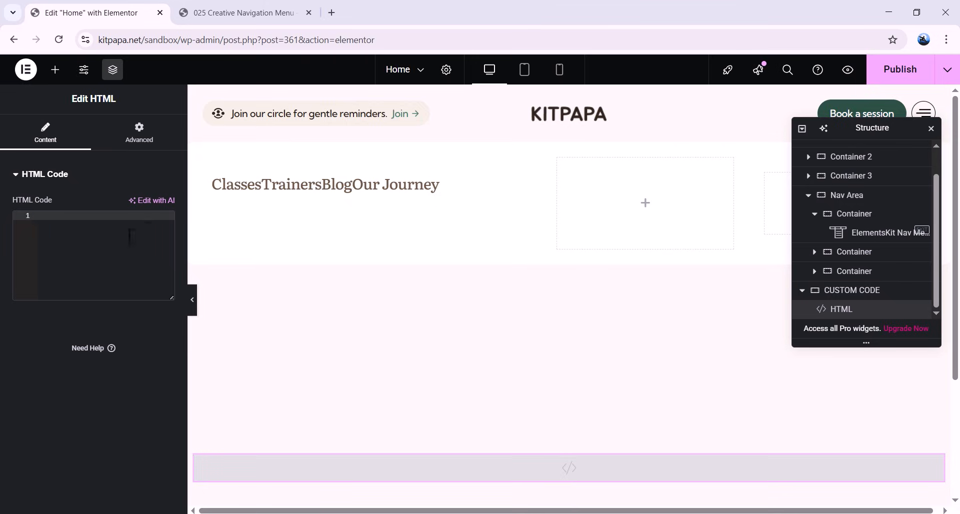
Step: Open jimfahaddigital.com/tutorial/how-to-make-creative-navigation-menu-in-elementor-free/ in a new browser tab and locate the CSS for displaying the menu vertically
left_click(332, 12)
type("jimfahaddigital.com/tutorial")
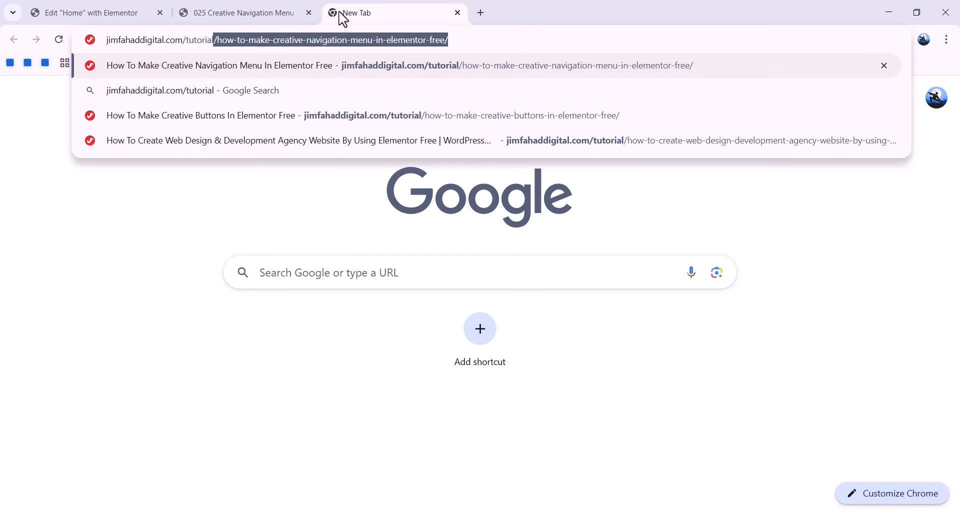
key("Return")
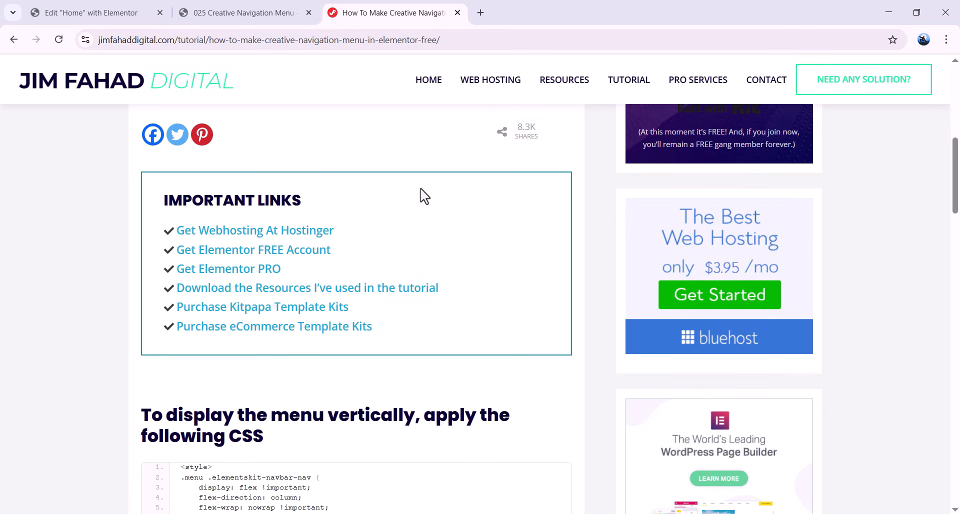
scroll(332, 270, "down", 3)
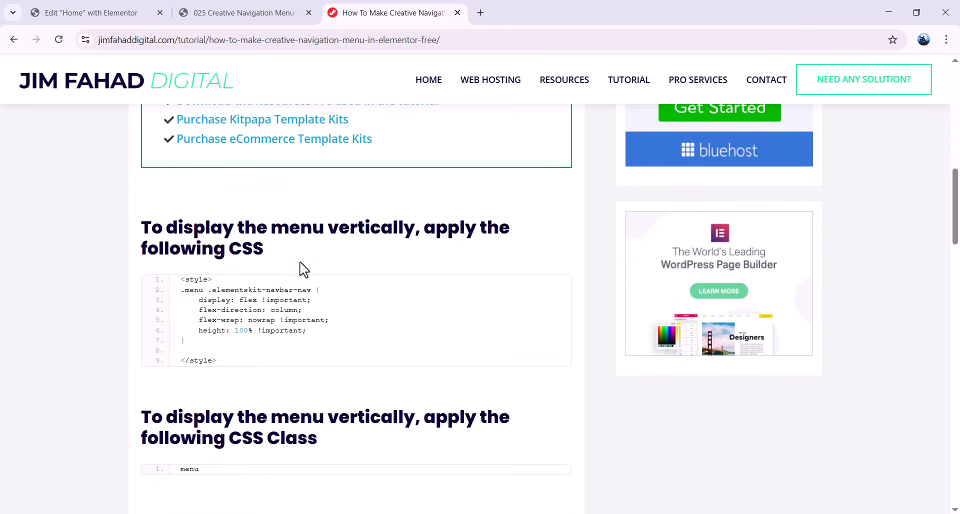
scroll(311, 358, "down", 5)
scroll(355, 313, "up", 5)
Step: Copy the complete style code block that displays the menu vertically, from <style> through </style>
left_click(520, 289)
left_click_drag(222, 368, 179, 283)
right_click(225, 300)
left_click(246, 317)
left_click(464, 310)
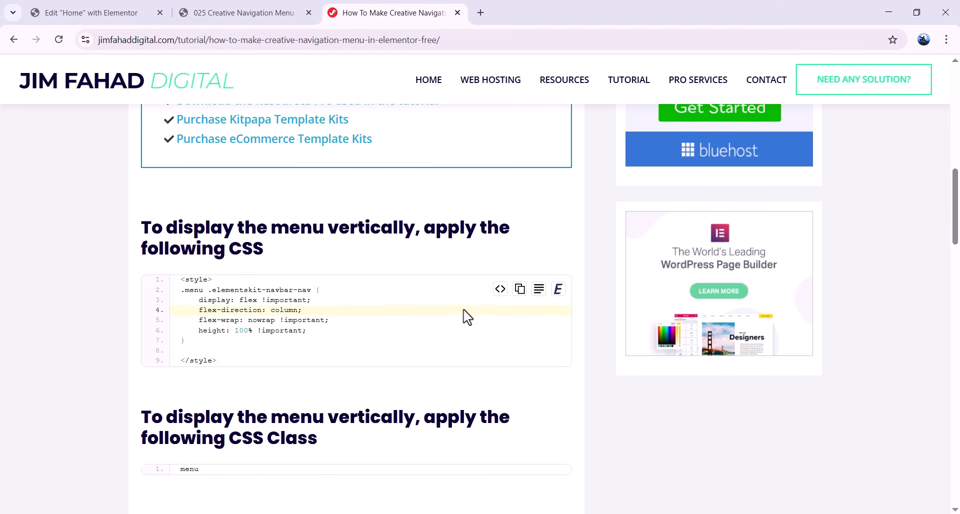
Step: Copy the vertical menu style code and paste it into the HTML widget inside the CUSTOM CODE container
left_click(518, 294)
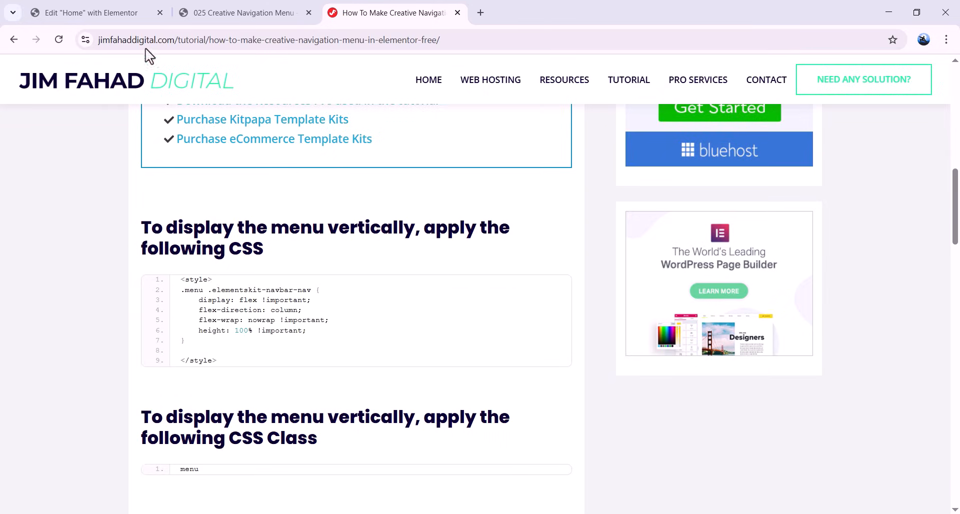
left_click(112, 19)
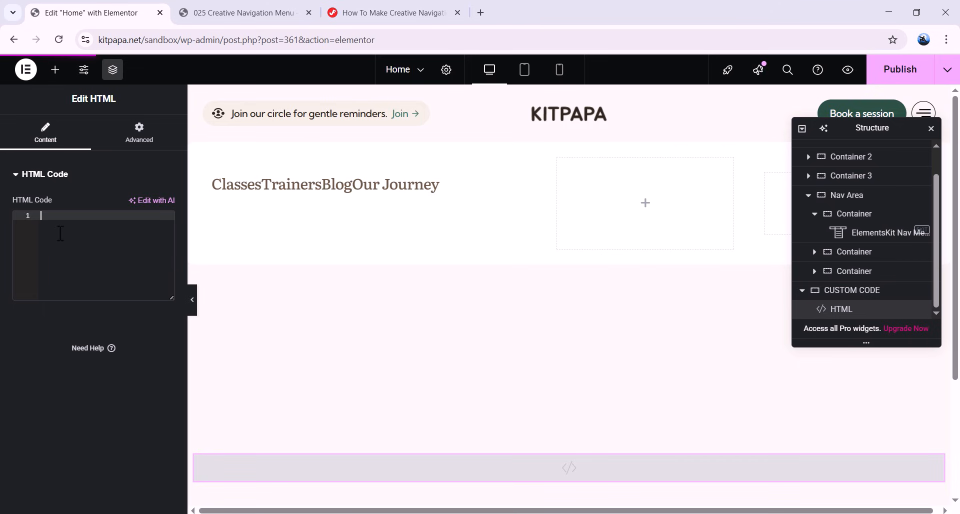
key("ctrl+v")
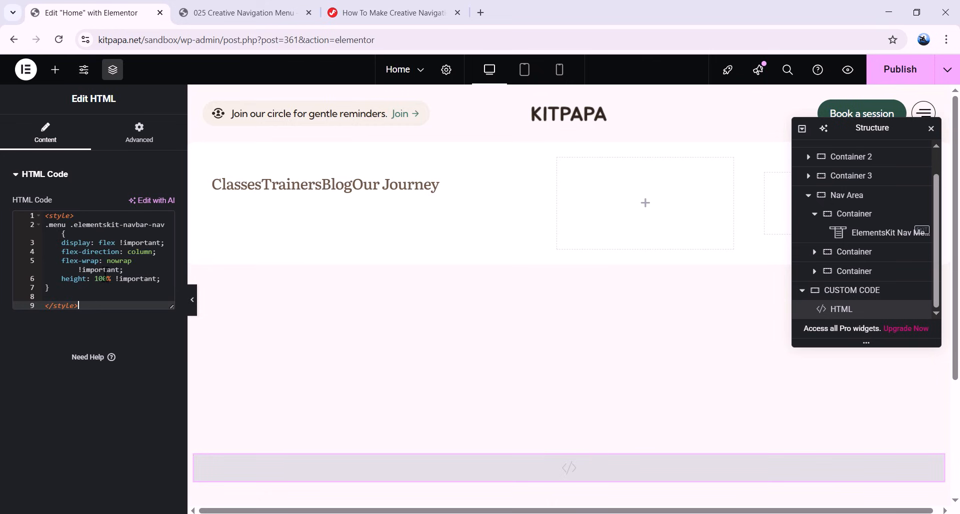
Step: Find the CSS class for displaying the menu vertically on the tutorial page and copy the class name menu
left_click(388, 14)
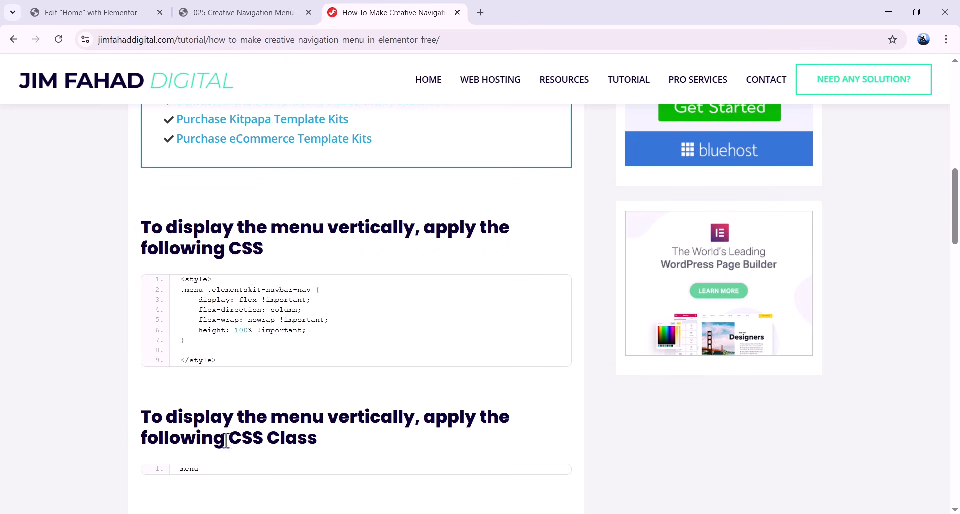
left_click_drag(311, 438, 320, 444)
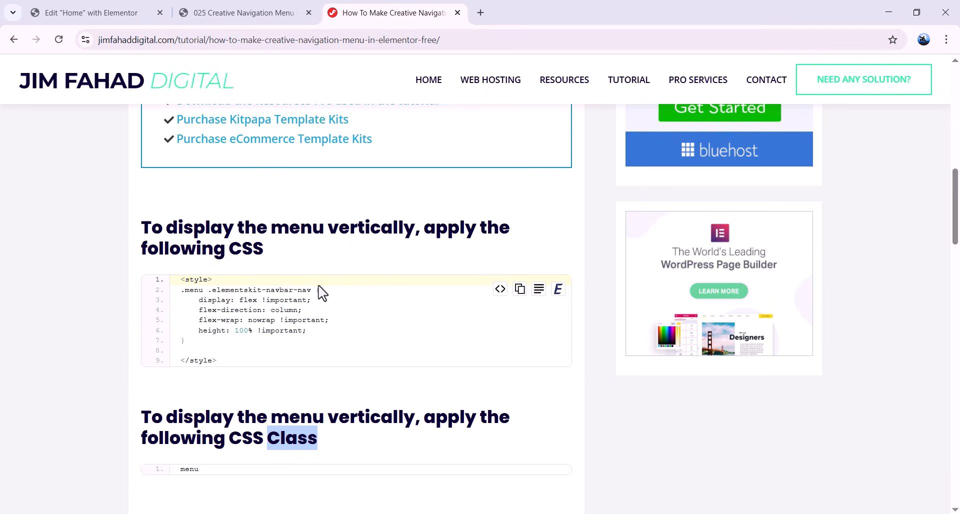
left_click_drag(252, 248, 230, 249)
left_click_drag(268, 444, 315, 443)
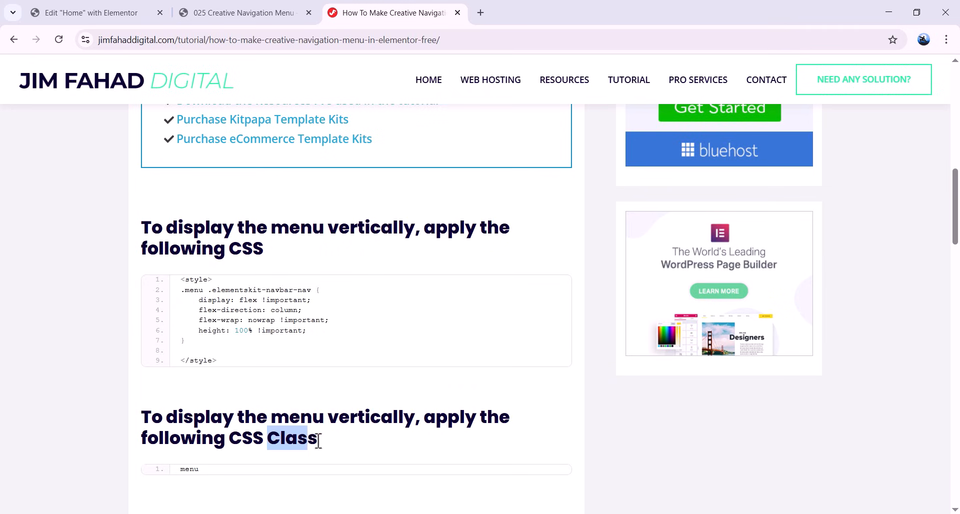
double_click(194, 470)
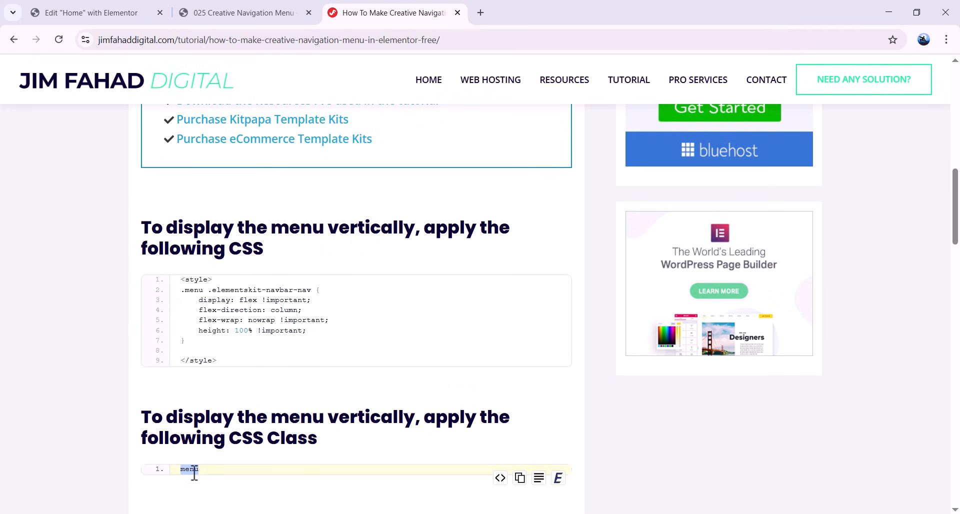
Step: Give the ElementsKit Nav Menu widget in Nav Area the CSS class menu
left_click(129, 15)
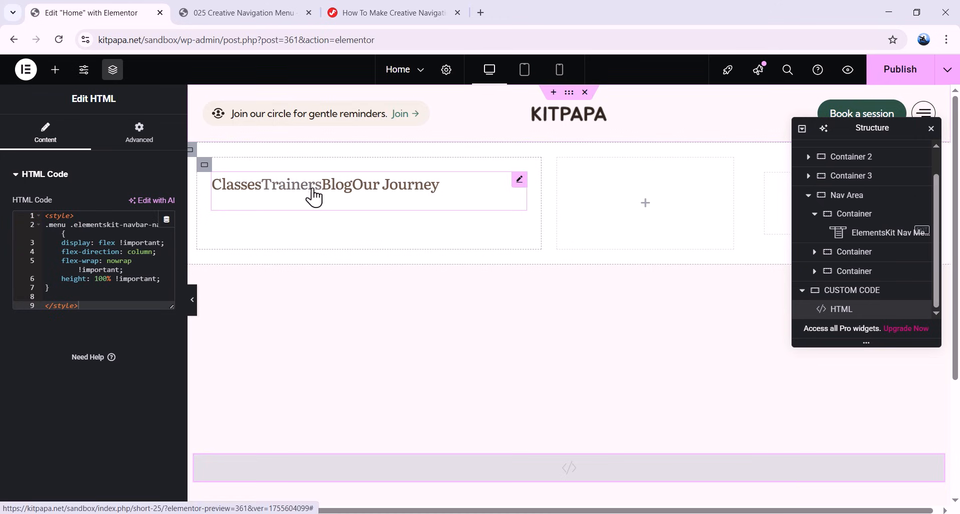
left_click(304, 197)
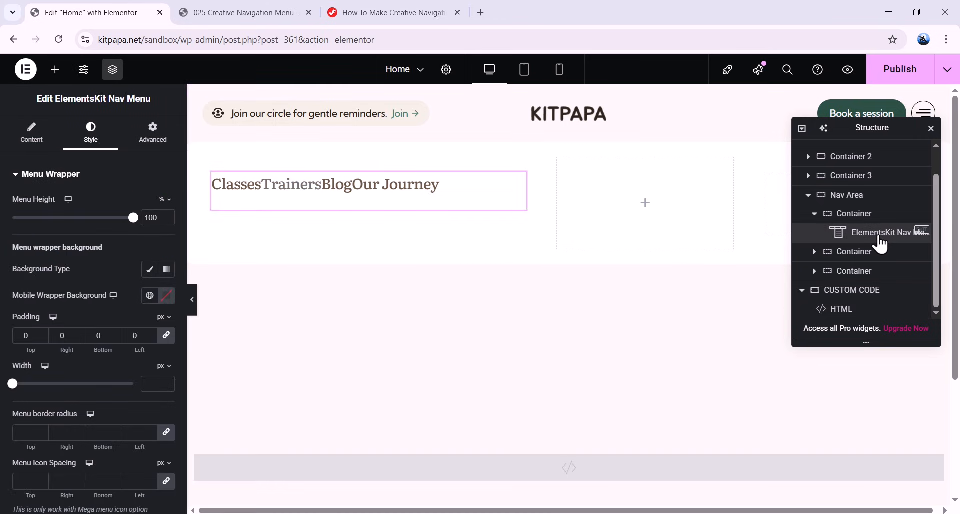
left_click(152, 133)
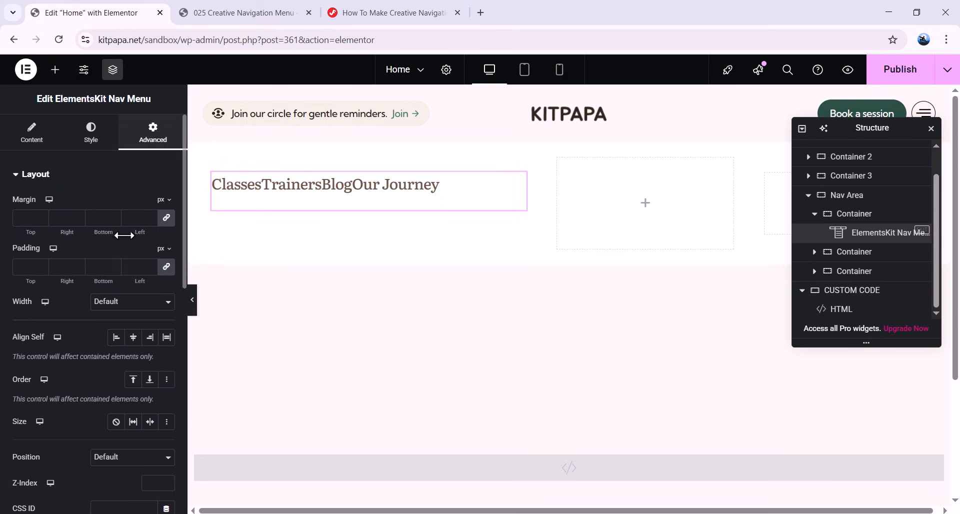
scroll(122, 255, "down", 4)
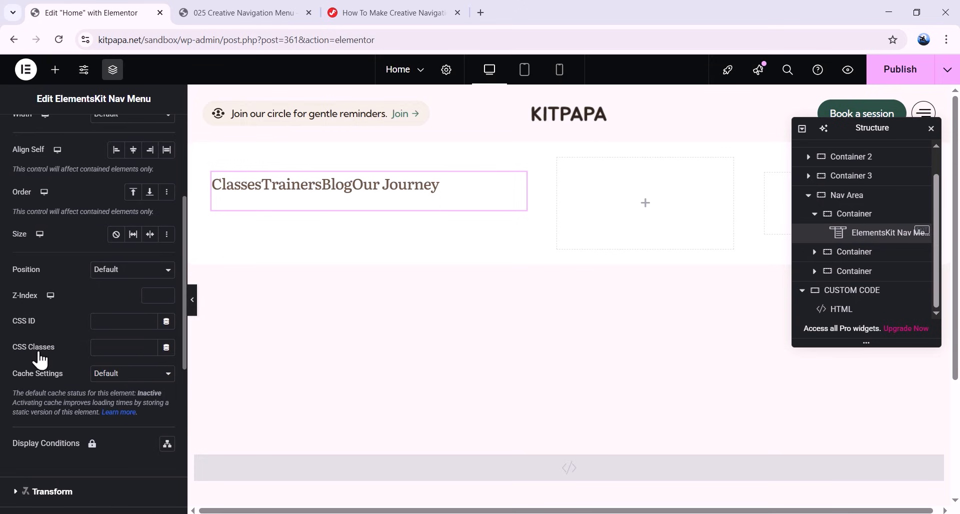
left_click(120, 347)
right_click(123, 347)
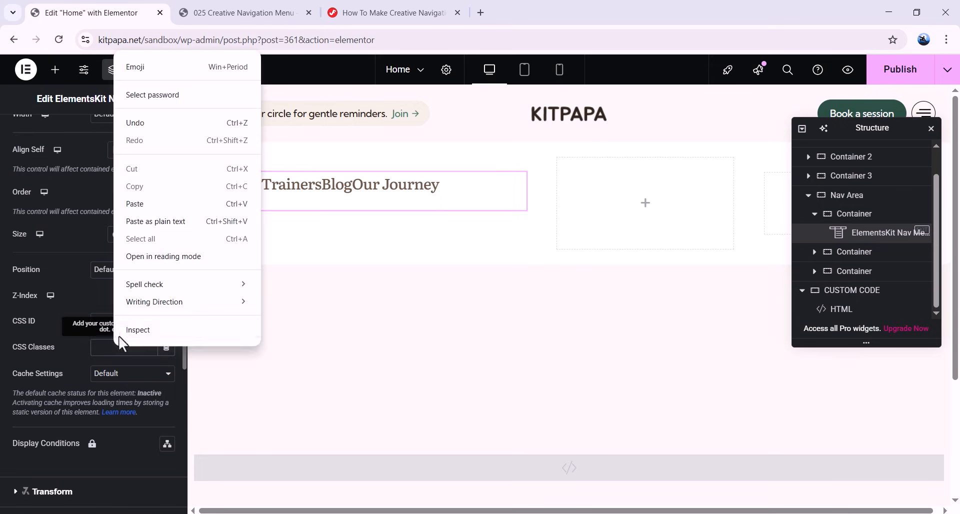
left_click(157, 207)
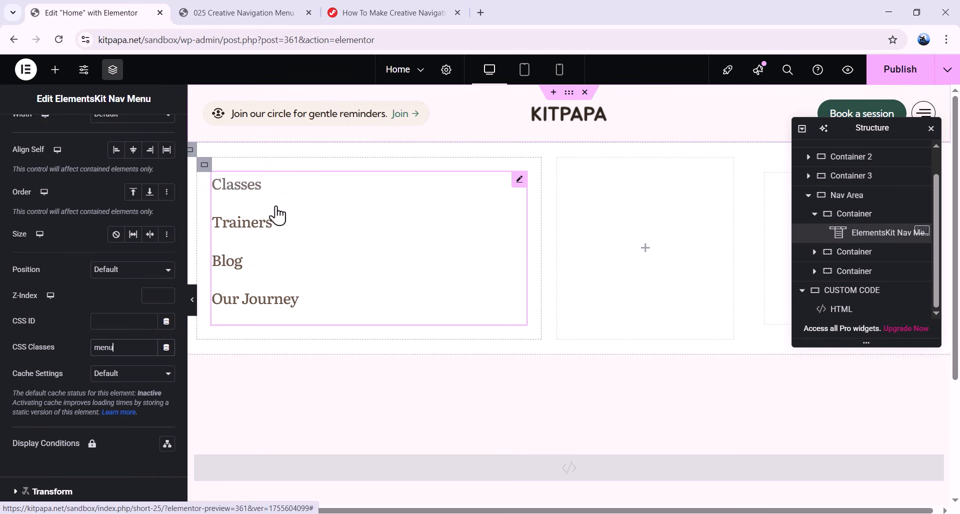
Step: Add an Image widget to the empty middle container of Nav Area and choose Nav-Menu-Image.webp from the media library
left_click(250, 11)
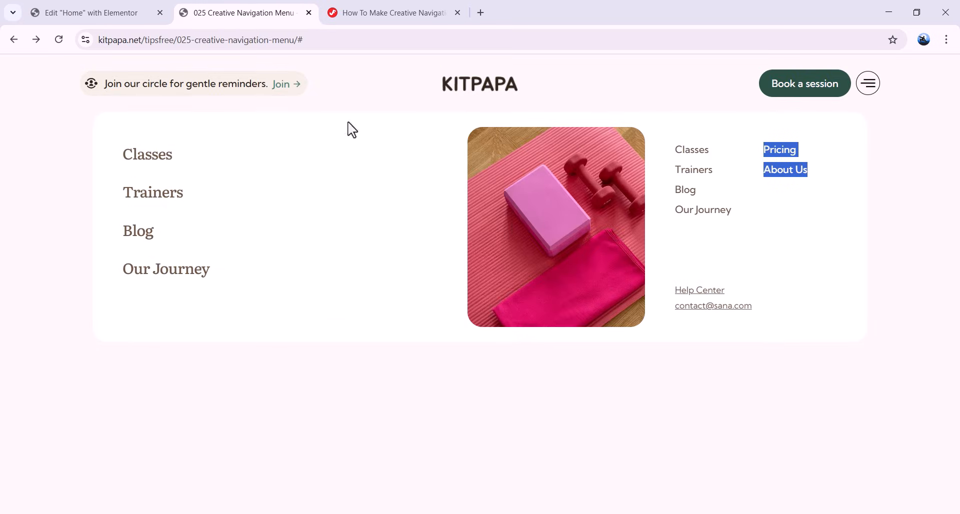
left_click(111, 12)
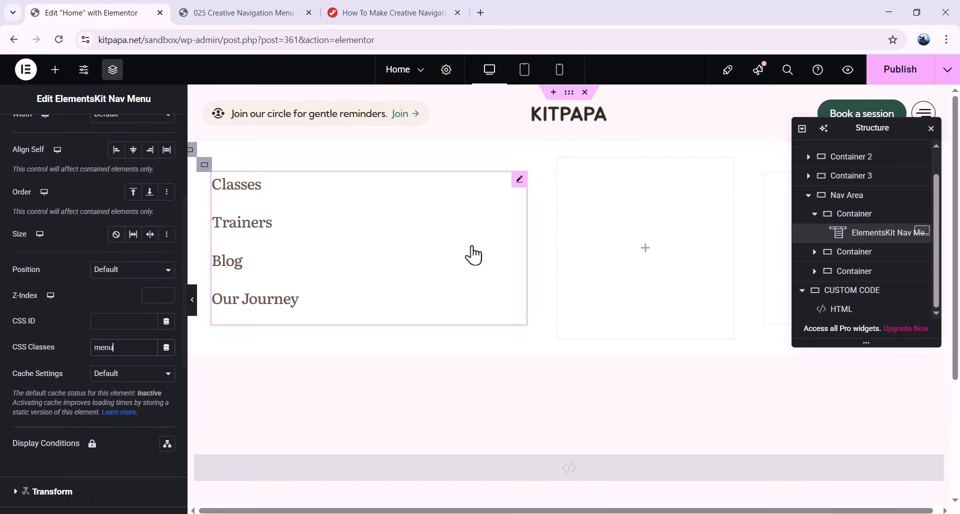
left_click(646, 250)
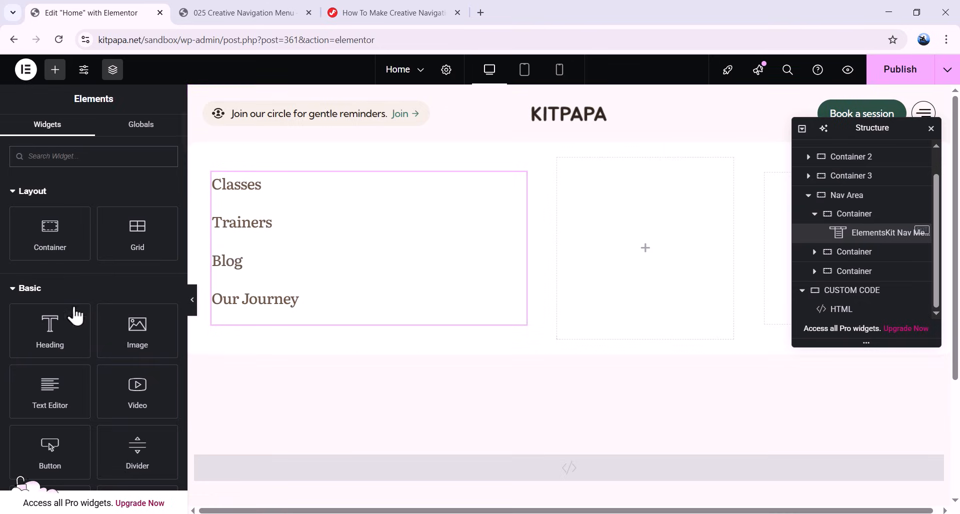
left_click_drag(135, 331, 620, 260)
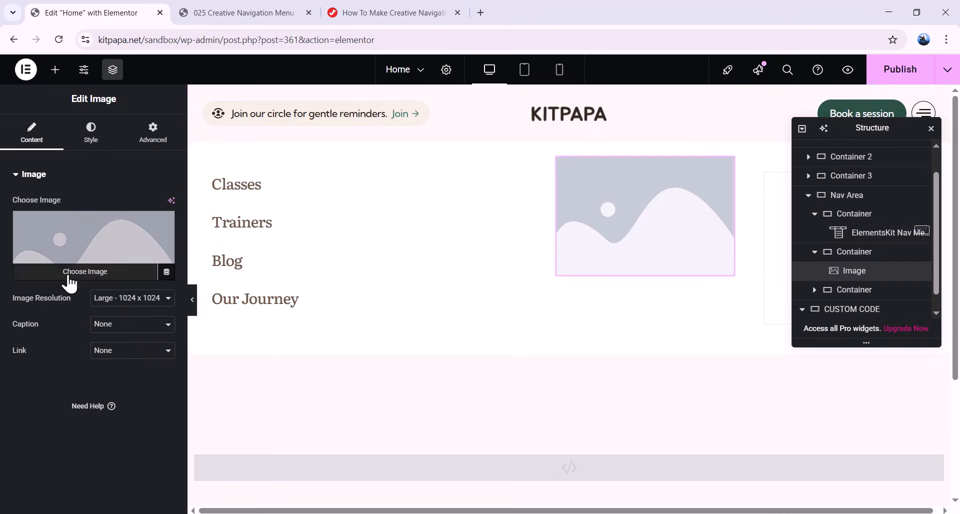
left_click(97, 274)
left_click(197, 218)
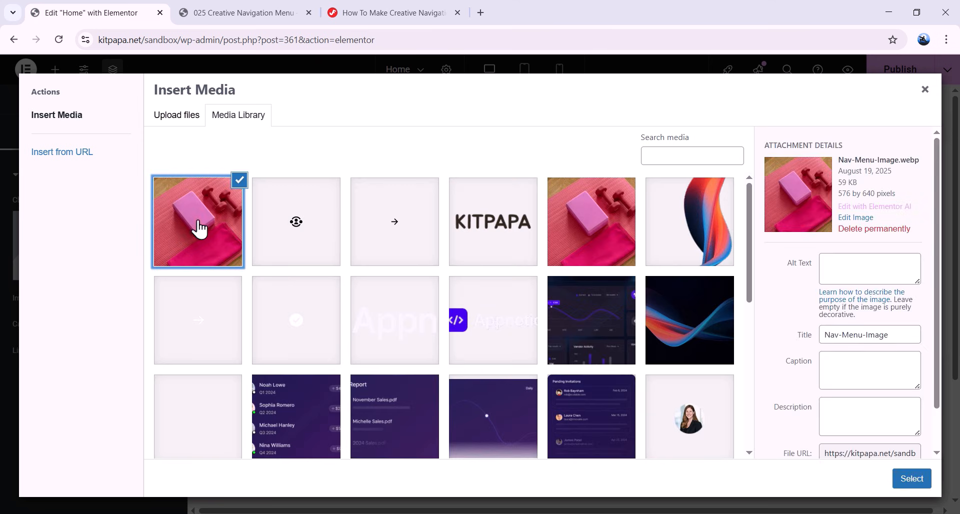
left_click(911, 479)
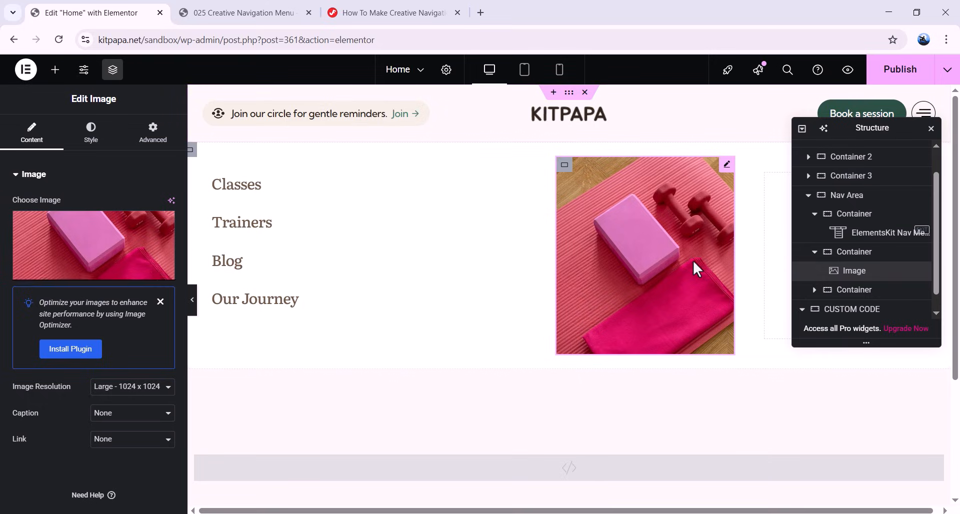
Step: Locate the link for downloading the tutorial's resources on the tutorial page, then return to the Elementor editor
left_click(391, 20)
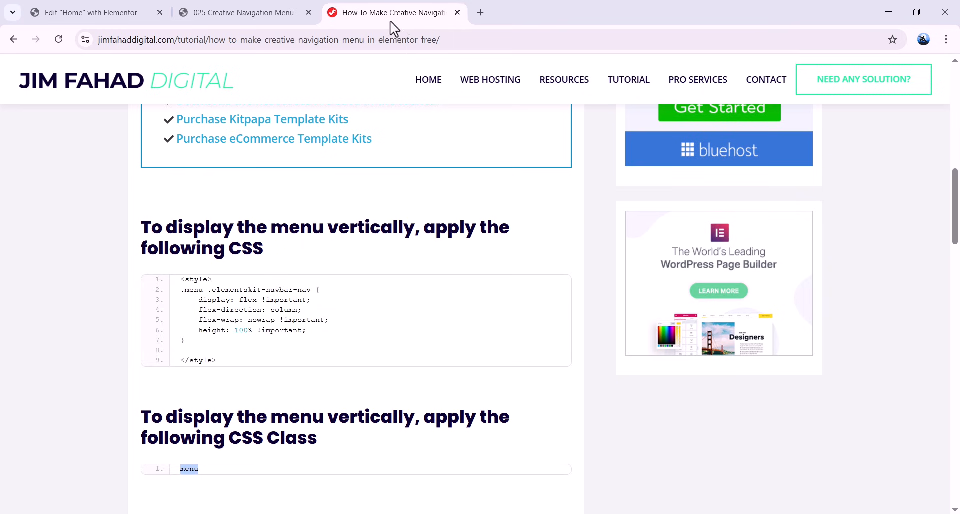
scroll(335, 240, "up", 2)
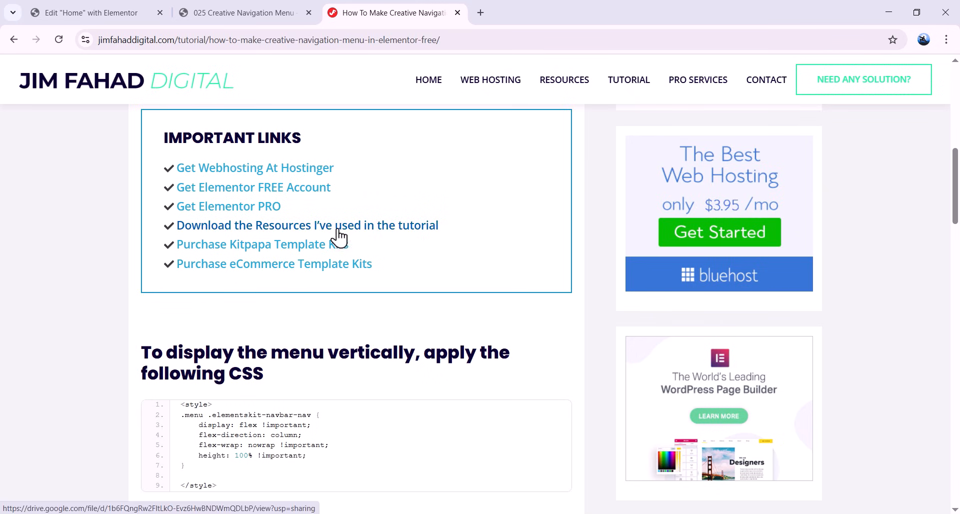
left_click(120, 12)
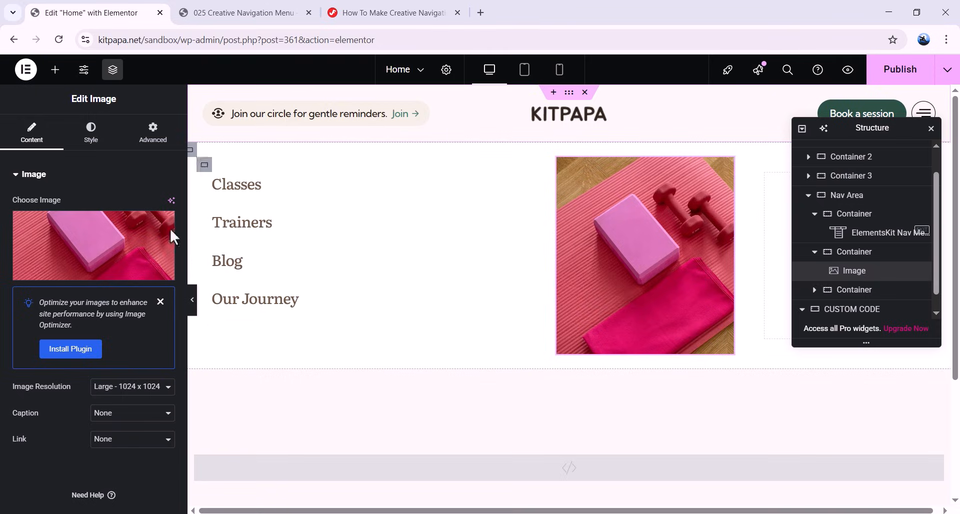
Step: Set the middle container image's width to 100% and its height to 320 px
left_click(95, 141)
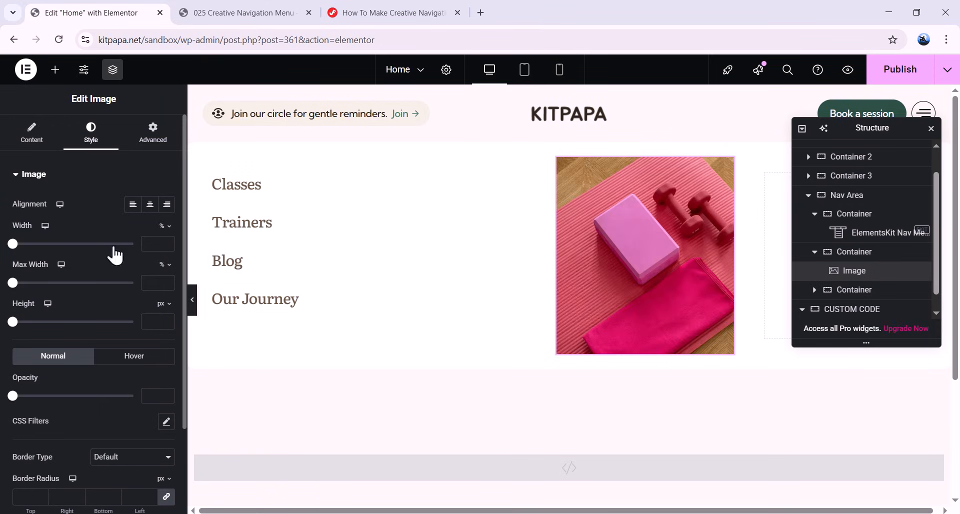
left_click(157, 243)
type("100")
left_click(153, 322)
type("320")
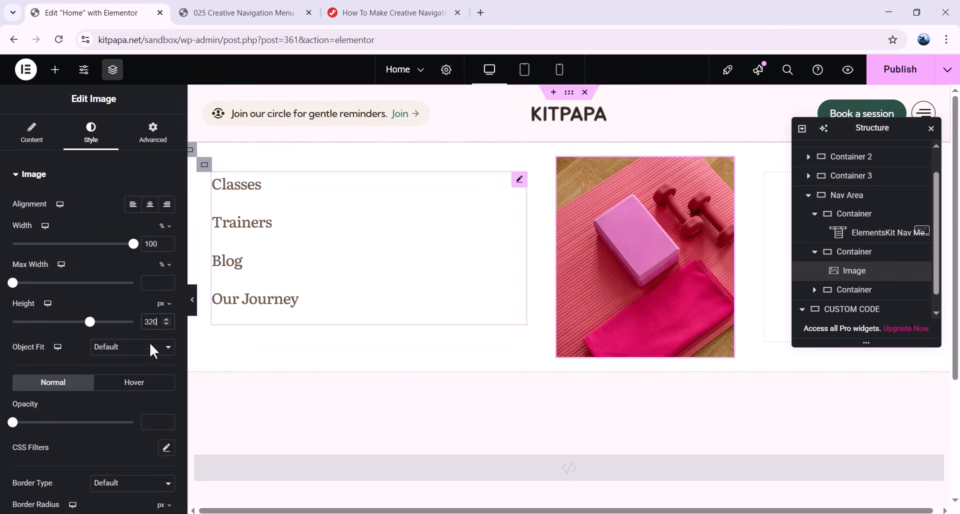
Step: Set the image's border radius to 24 px on all corners and its object fit to Cover
scroll(100, 370, "down", 3)
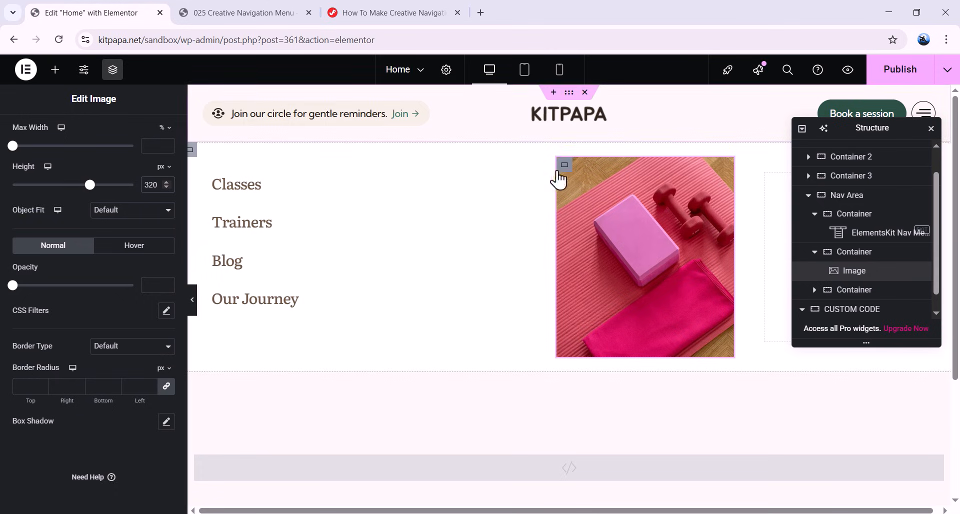
left_click(33, 384)
type("24")
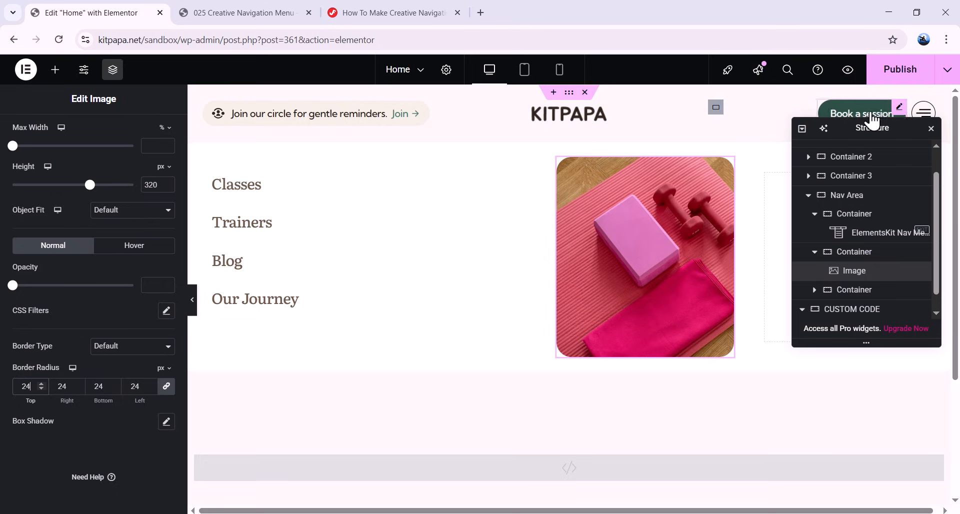
left_click_drag(874, 126, 872, 319)
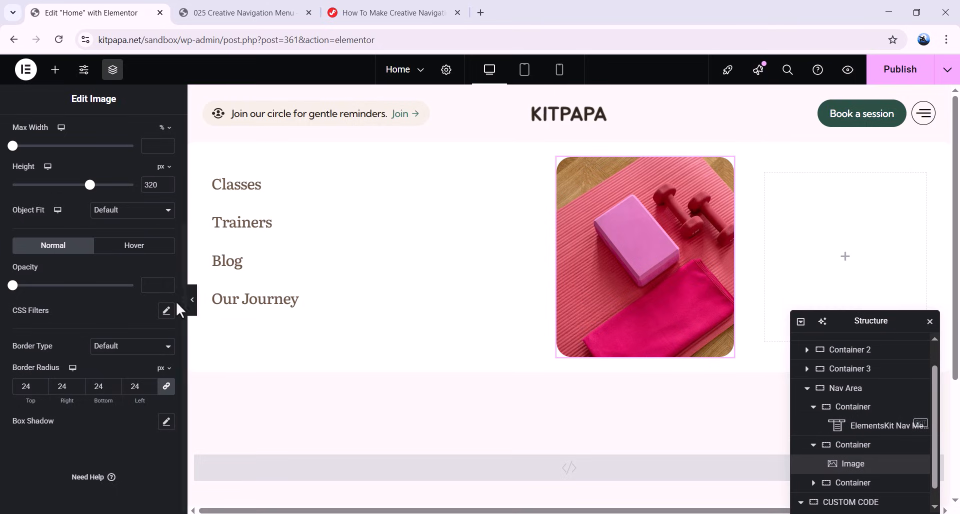
scroll(145, 310, "up", 3)
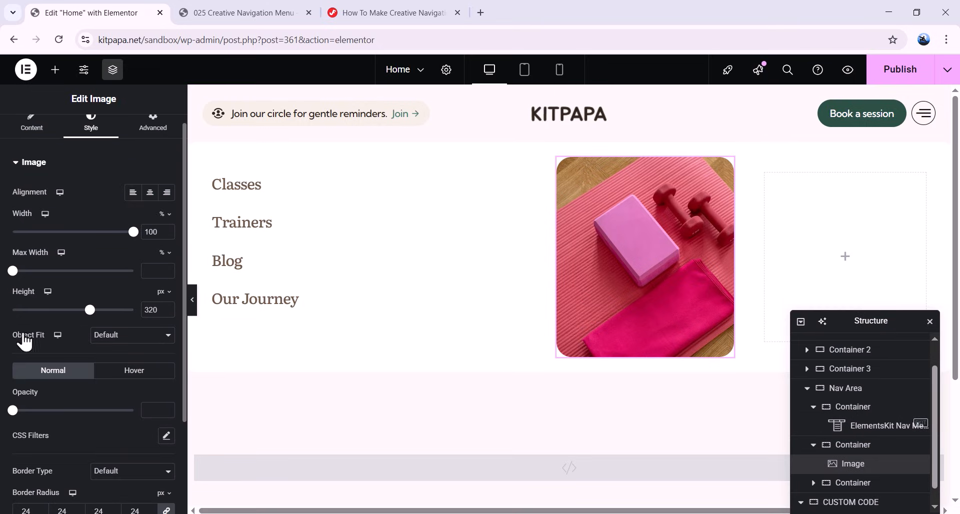
left_click(132, 336)
left_click(129, 378)
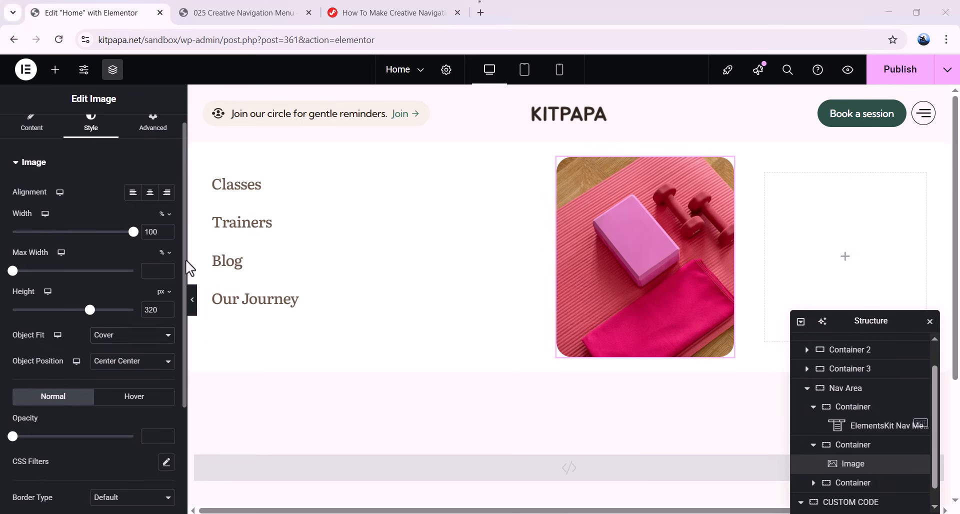
Step: Copy the large Nav Menu from Nav Area's first container and paste it into the empty third container, as in the demo layout
left_click_drag(825, 321, 488, 155)
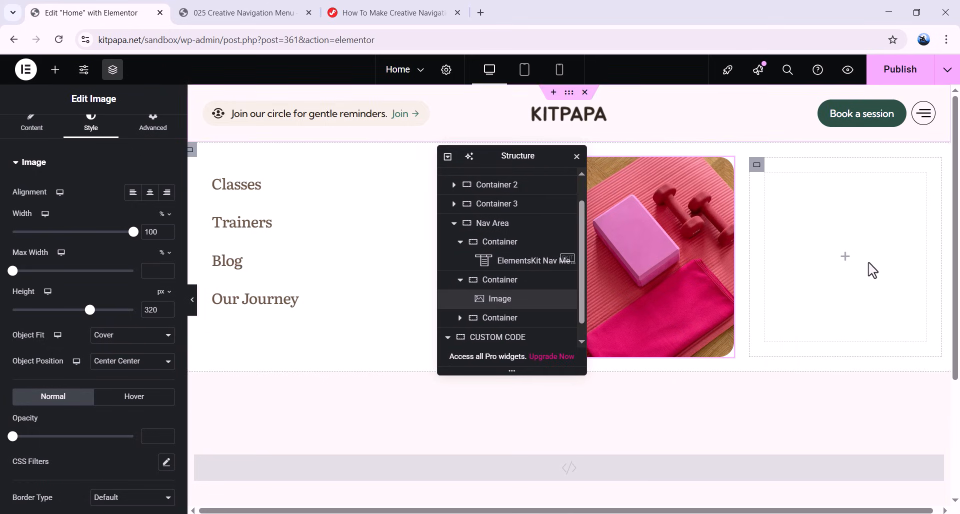
left_click(268, 11)
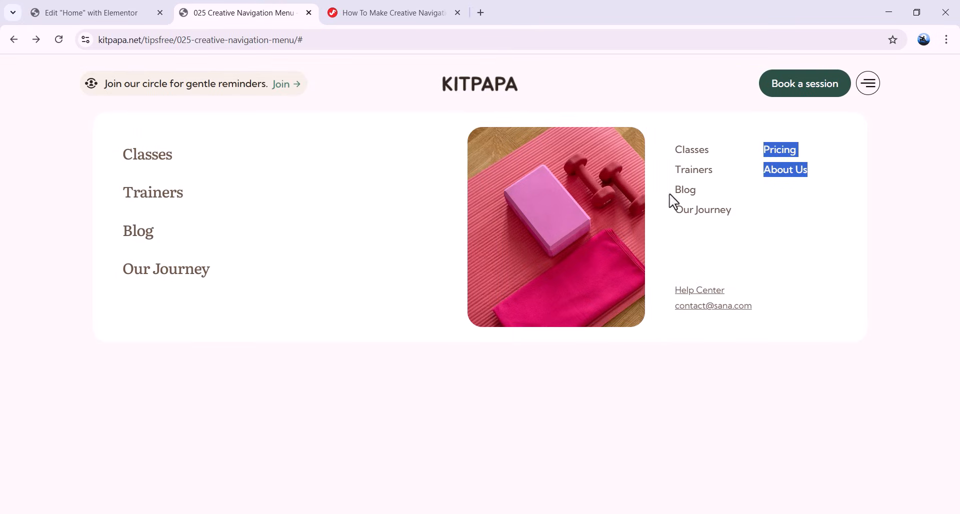
left_click_drag(675, 145, 726, 213)
left_click(90, 9)
left_click(329, 196)
left_click_drag(500, 156, 555, 267)
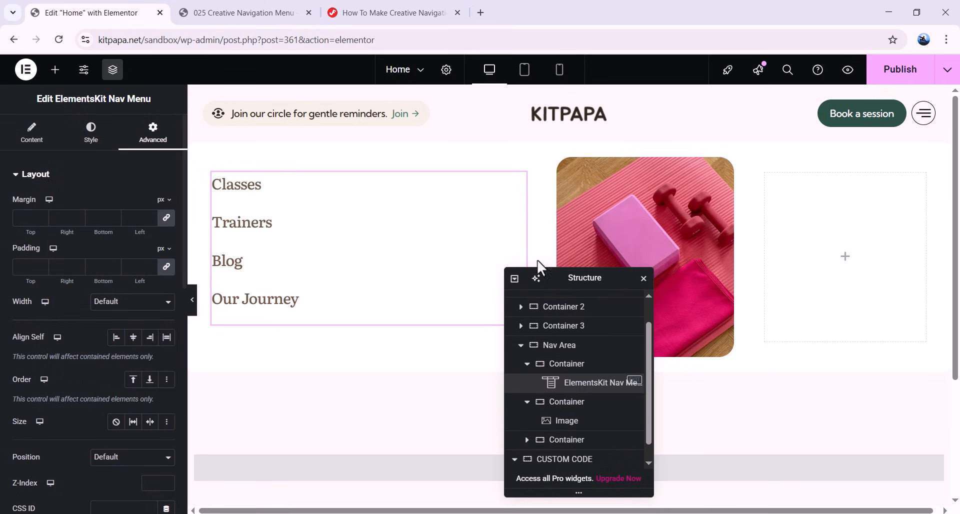
right_click(522, 183)
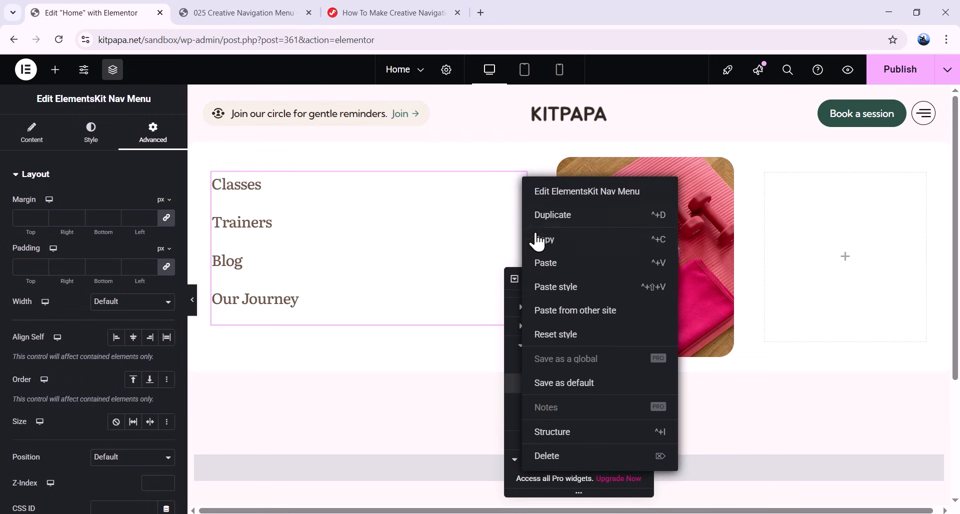
left_click(544, 241)
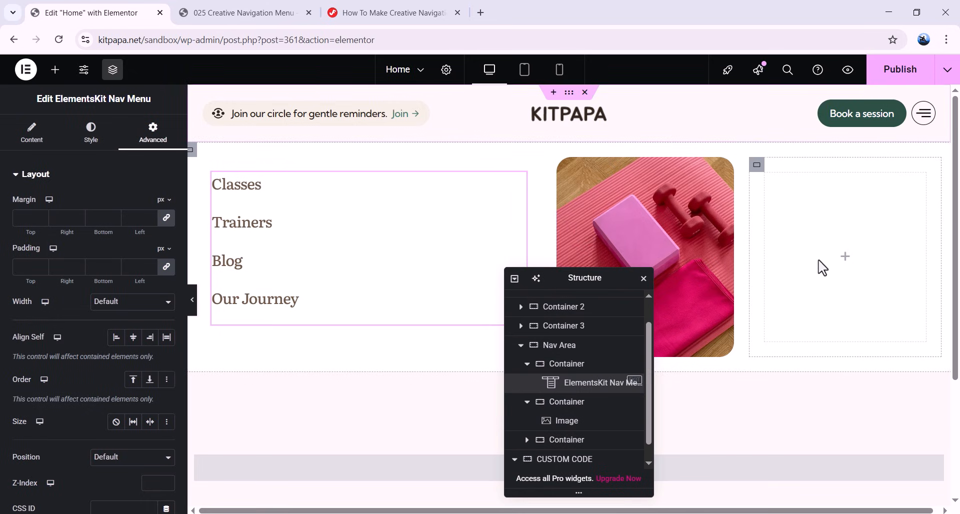
right_click(845, 264)
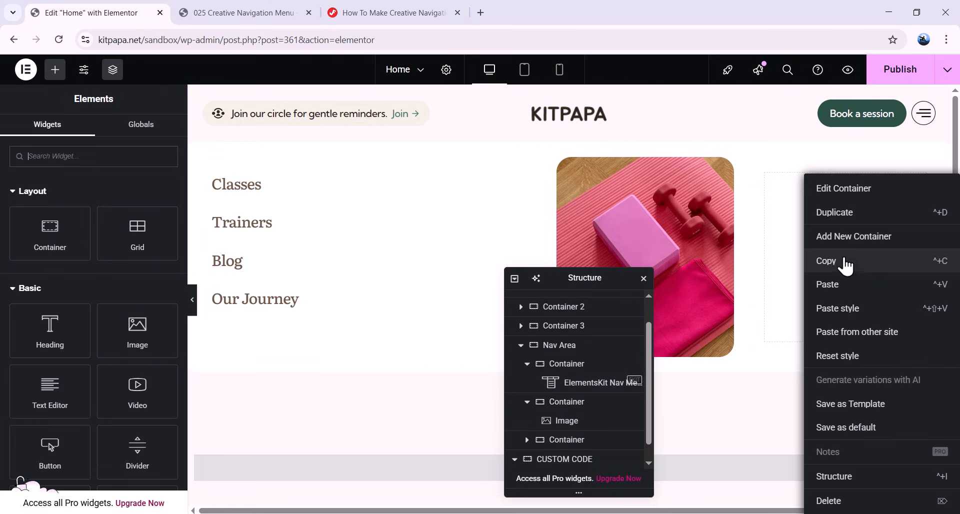
left_click(846, 293)
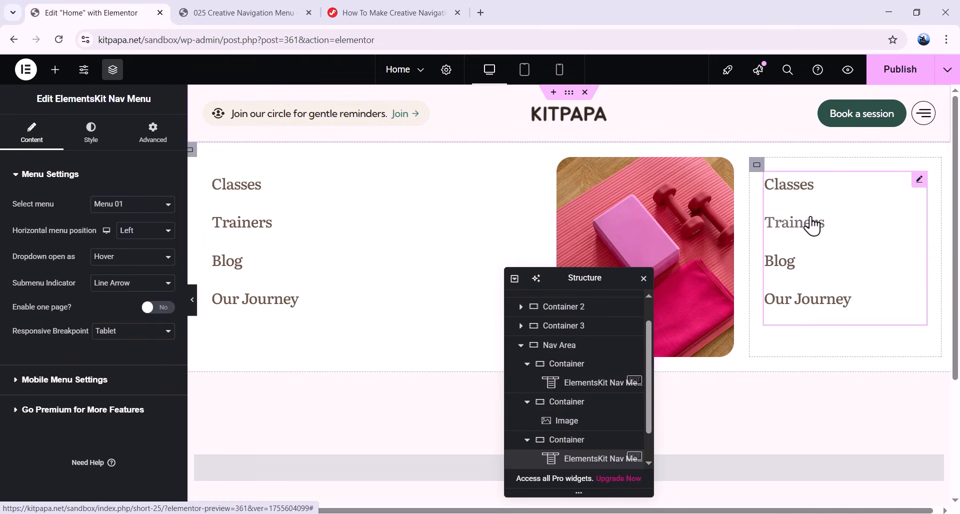
Step: Set the menu item font size of the third container's Nav Menu to 16 px, using the demo page's small menu as reference
left_click(244, 12)
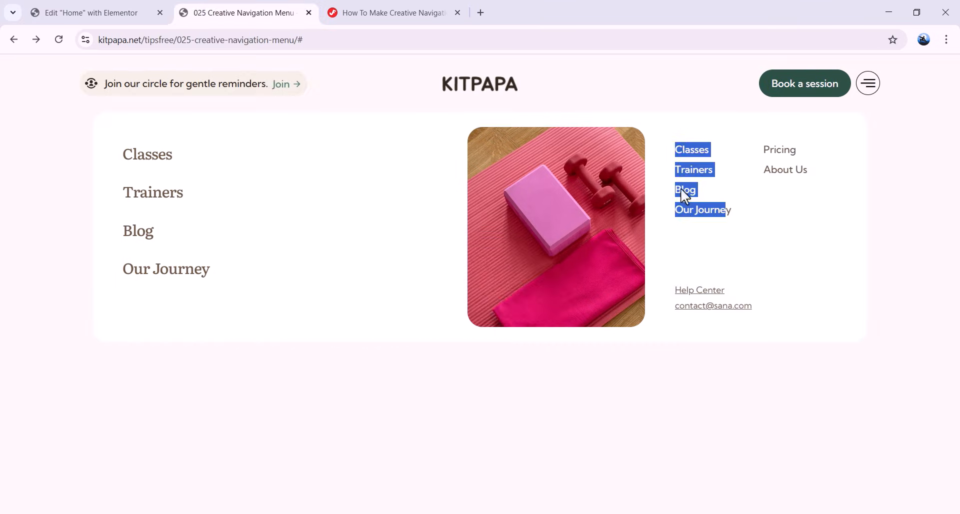
left_click(716, 236)
left_click_drag(669, 146, 730, 212)
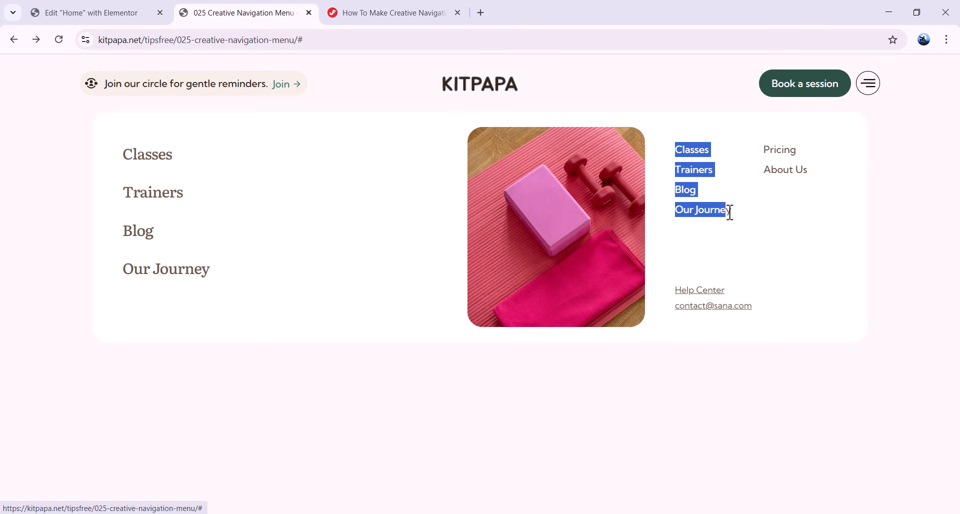
left_click(738, 240)
left_click(131, 16)
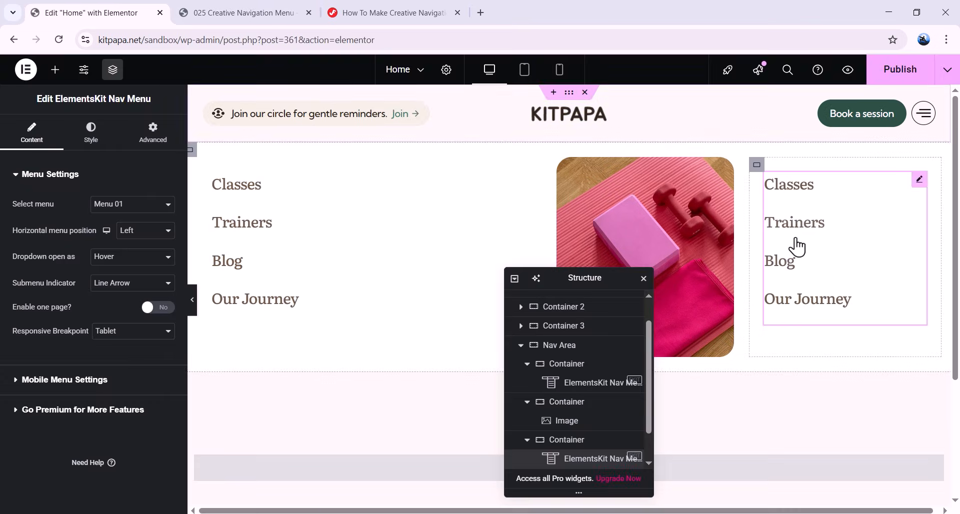
left_click(94, 145)
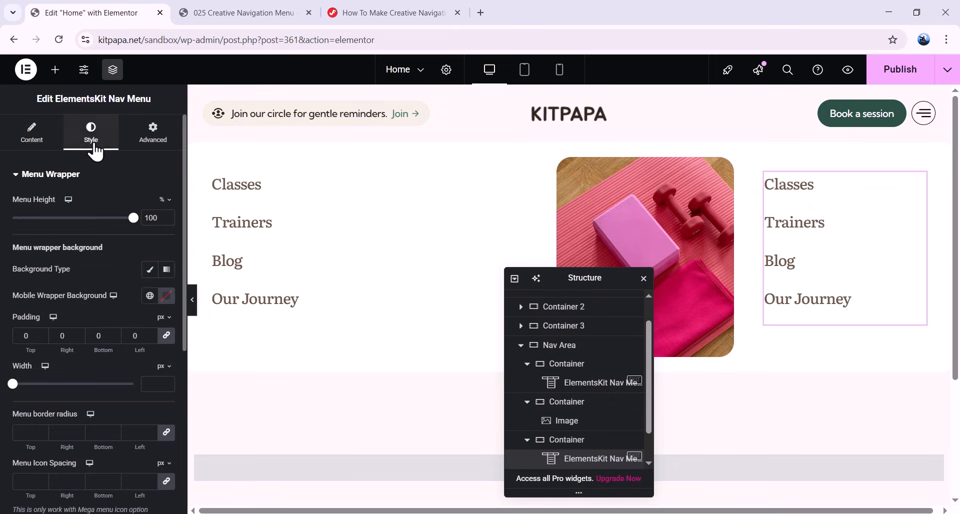
scroll(106, 276, "down", 5)
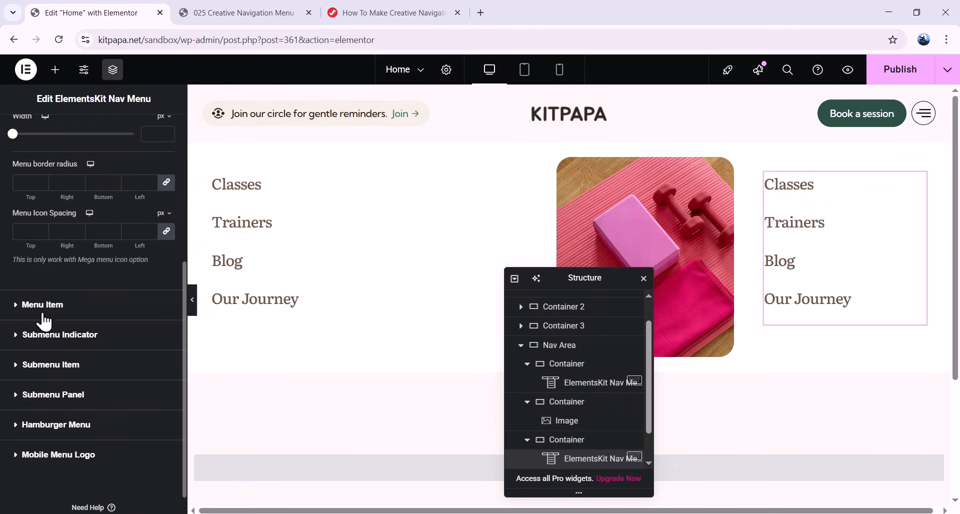
left_click(106, 315)
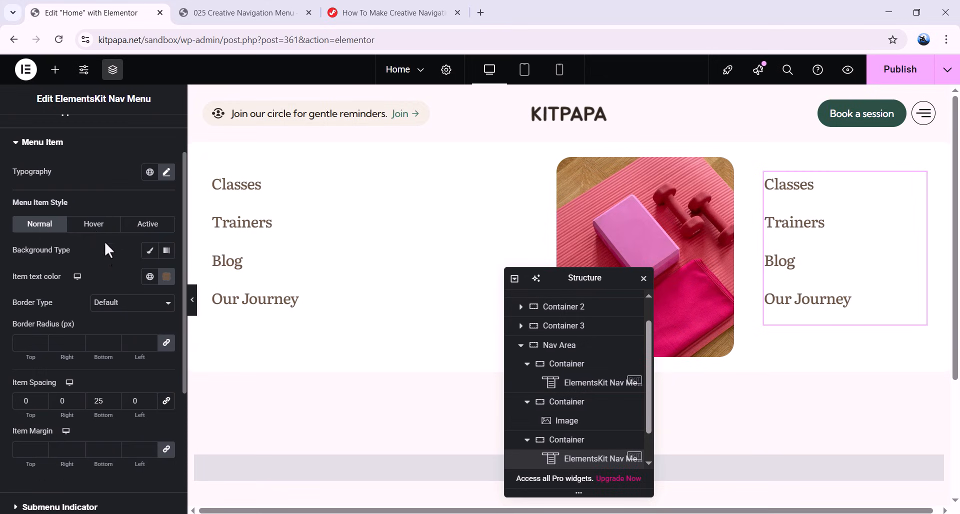
left_click(167, 172)
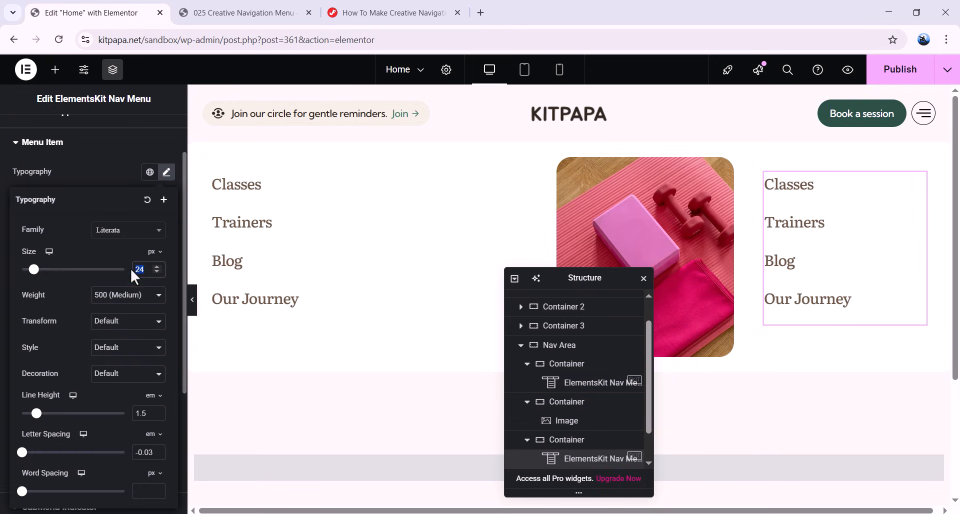
type("16")
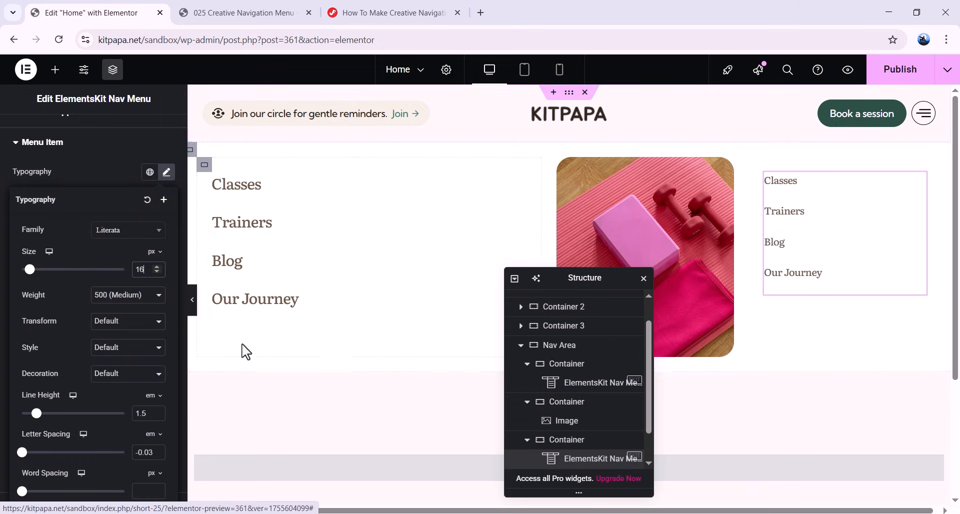
scroll(83, 356, "down", 1)
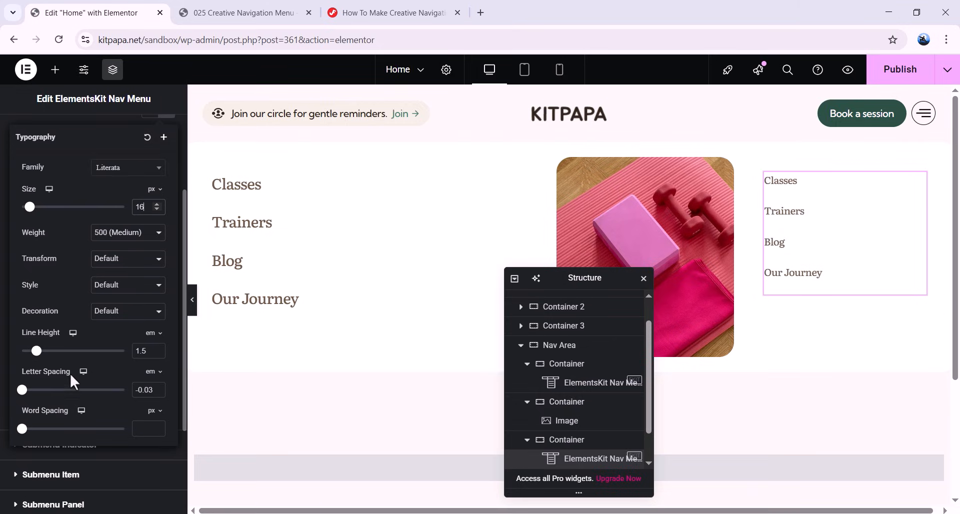
scroll(64, 358, "up", 2)
scroll(67, 307, "down", 1)
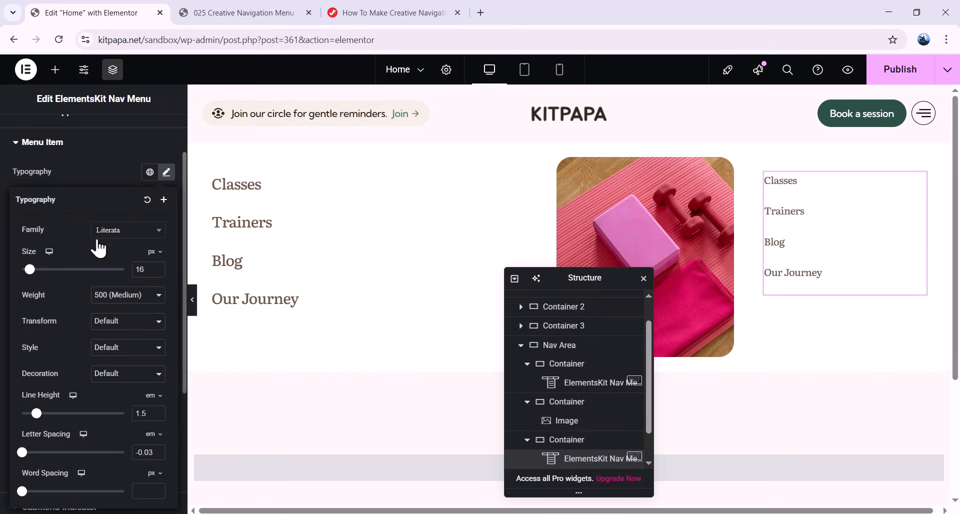
Step: Set the third container's menu items to the Kumbh Sans font family and their bottom item spacing to 8
left_click(122, 232)
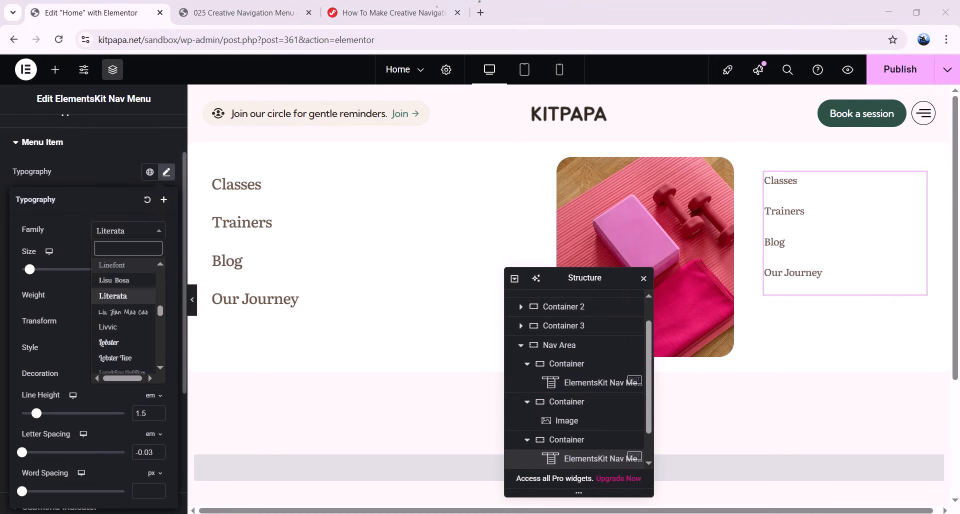
type("ku")
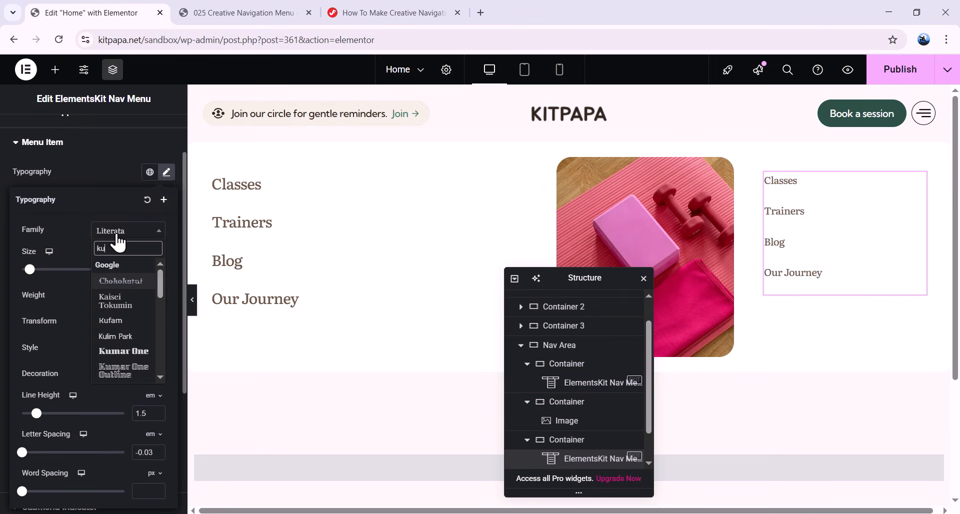
type("mbh sans")
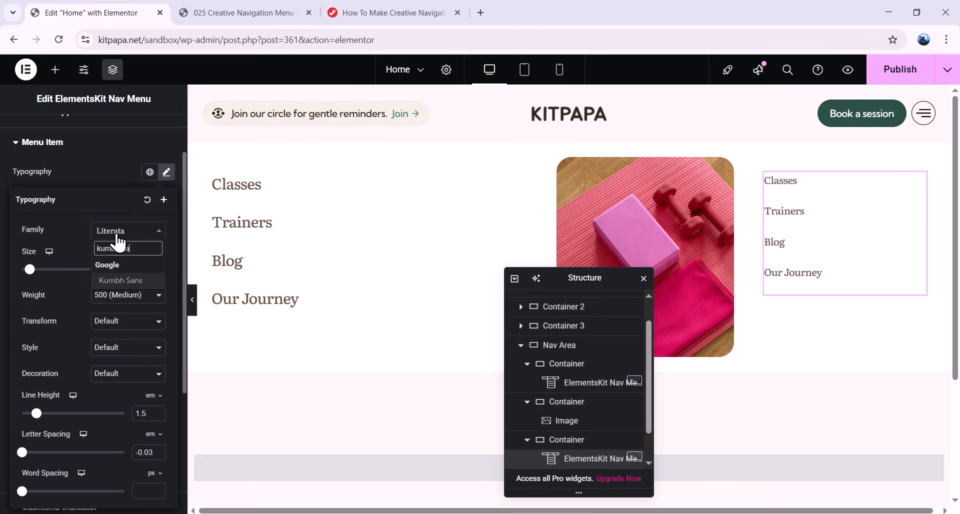
left_click(132, 280)
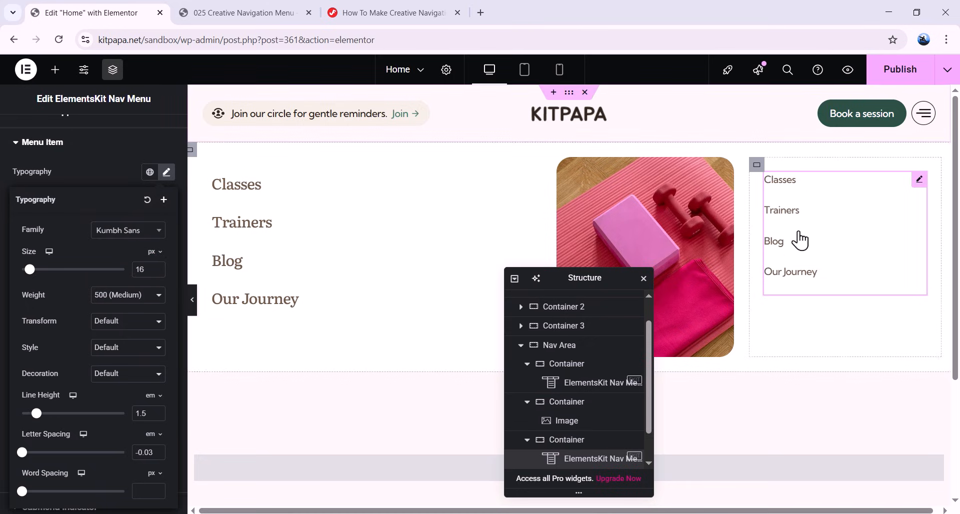
left_click(167, 172)
scroll(134, 274, "down", 1)
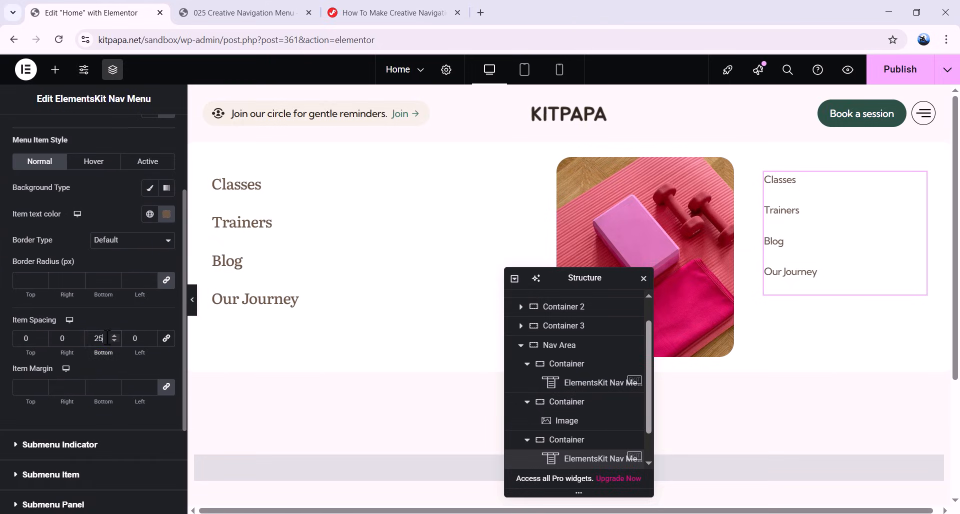
type("8")
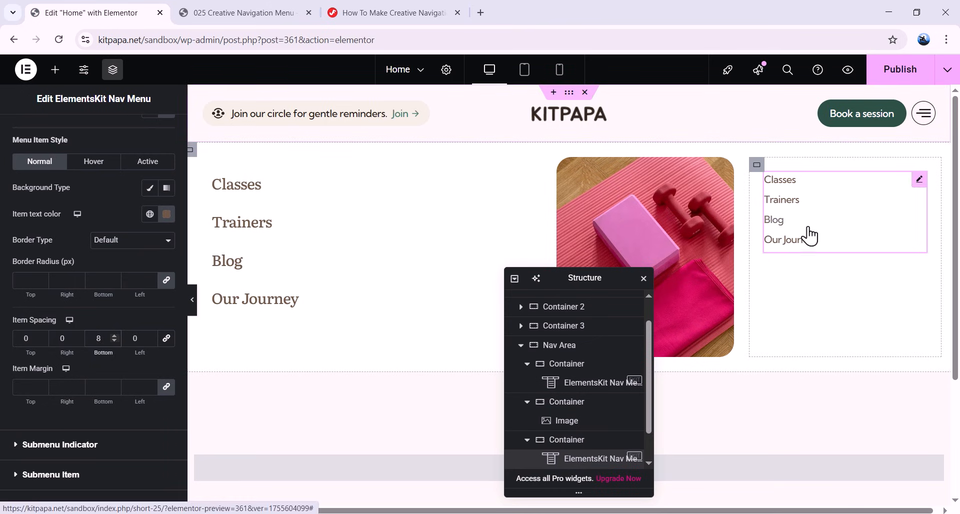
Step: Duplicate the small Nav Menu in the third container and assign Menu 02 to the copy, following the demo's second link list
left_click(215, 12)
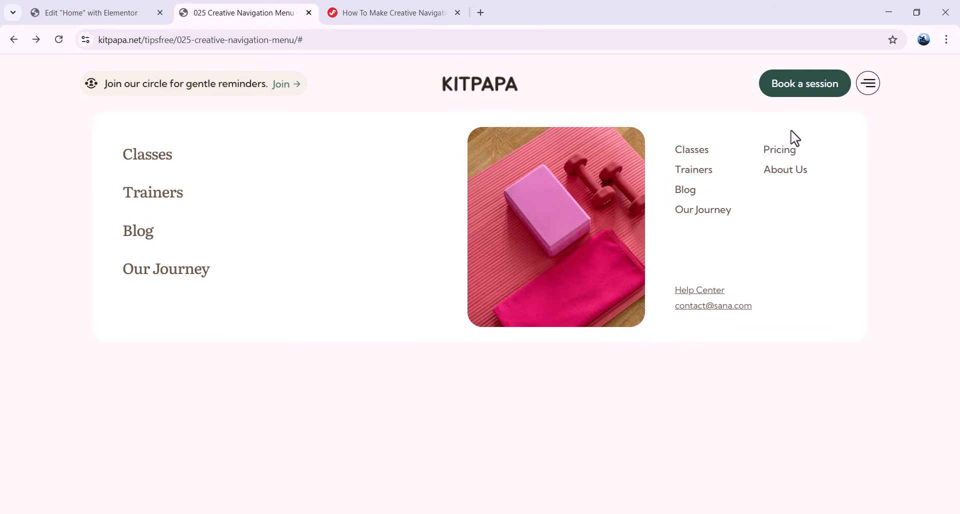
key("ctrl+Page_Up")
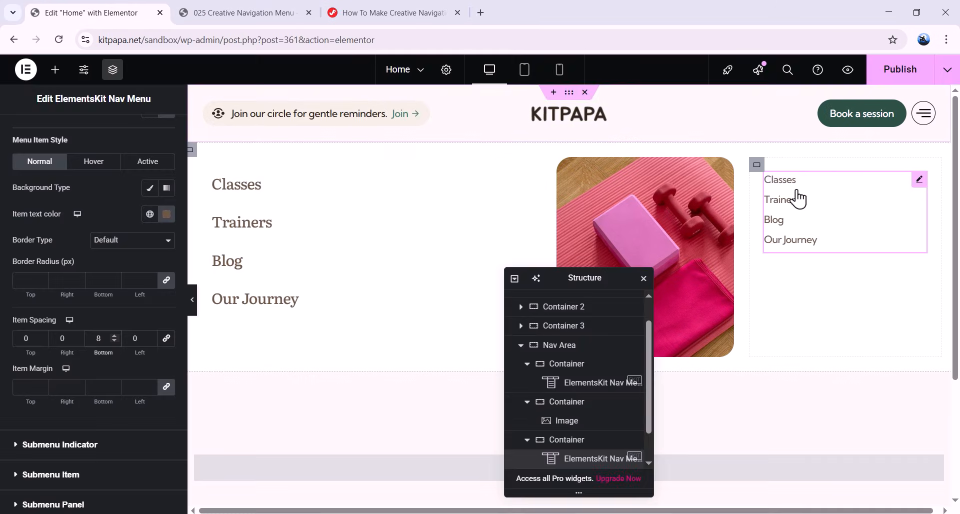
right_click(921, 189)
left_click(835, 220)
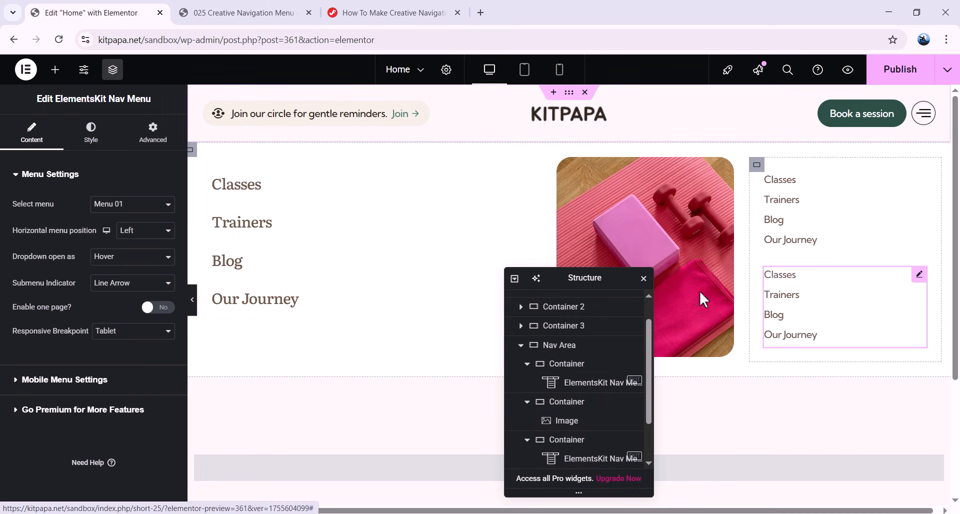
left_click(121, 216)
left_click(122, 235)
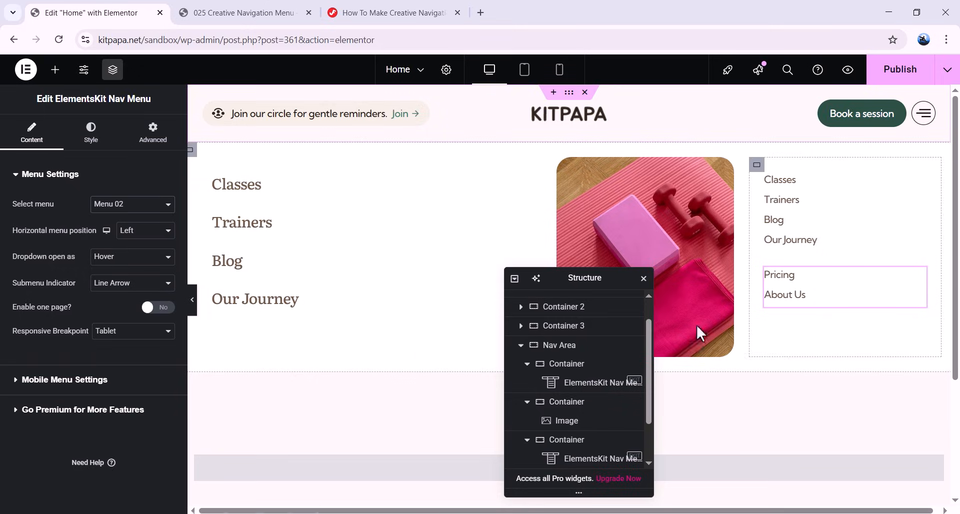
Step: Add an Icon List widget below the Pricing and About Us menu and delete its second and third items
left_click(55, 69)
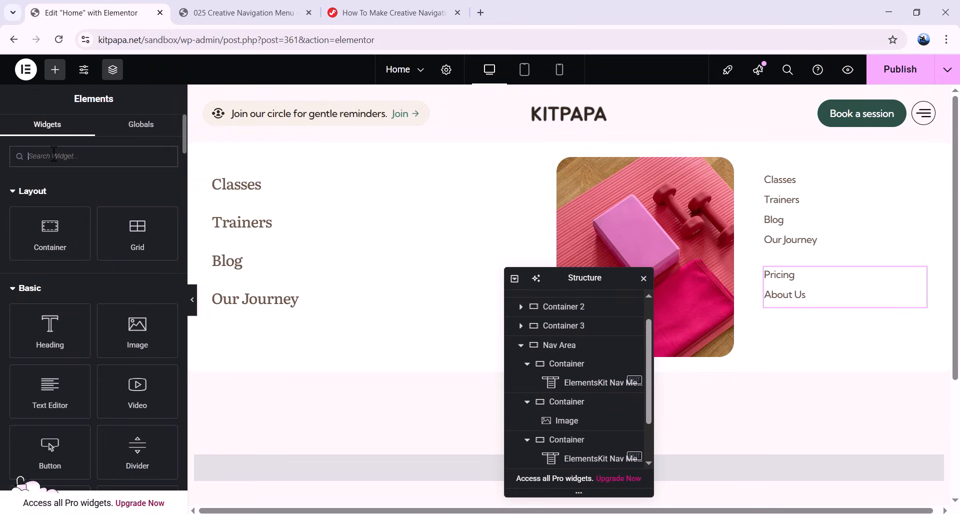
type("icon list")
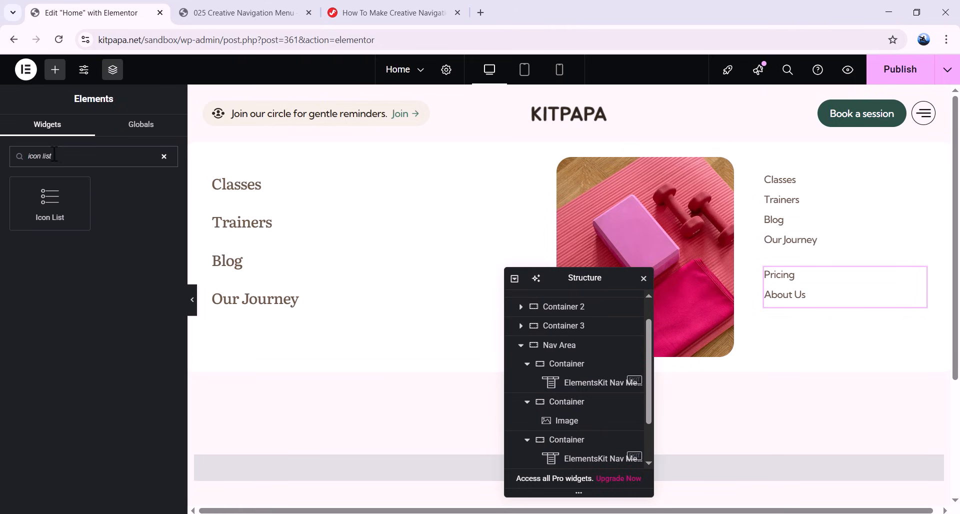
left_click_drag(50, 200, 811, 293)
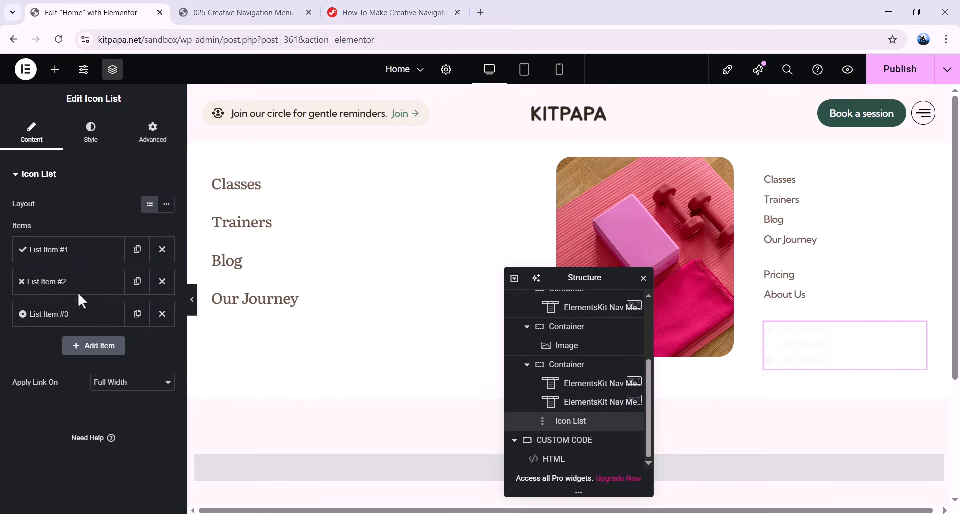
left_click(162, 315)
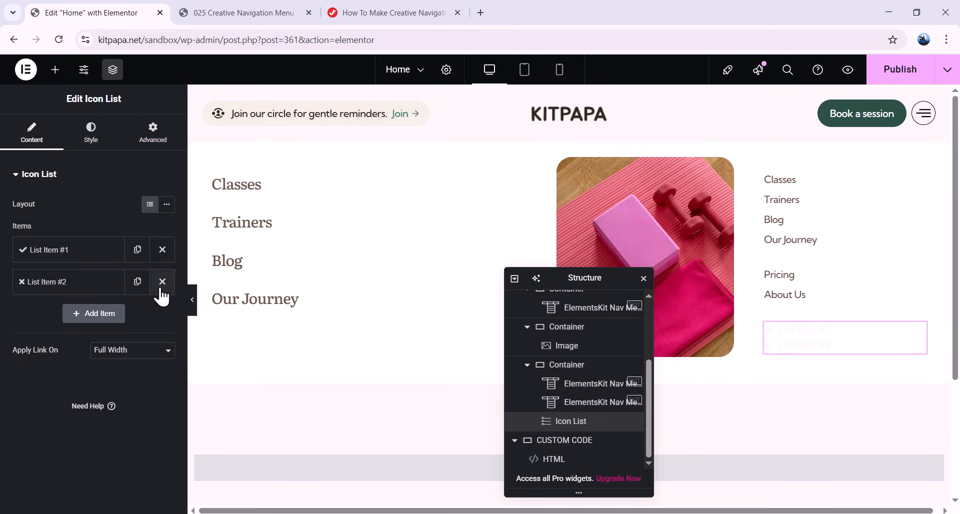
left_click(161, 280)
Step: Remove the icon from the Icon List's first item and set its text to "Help Center"
left_click(70, 261)
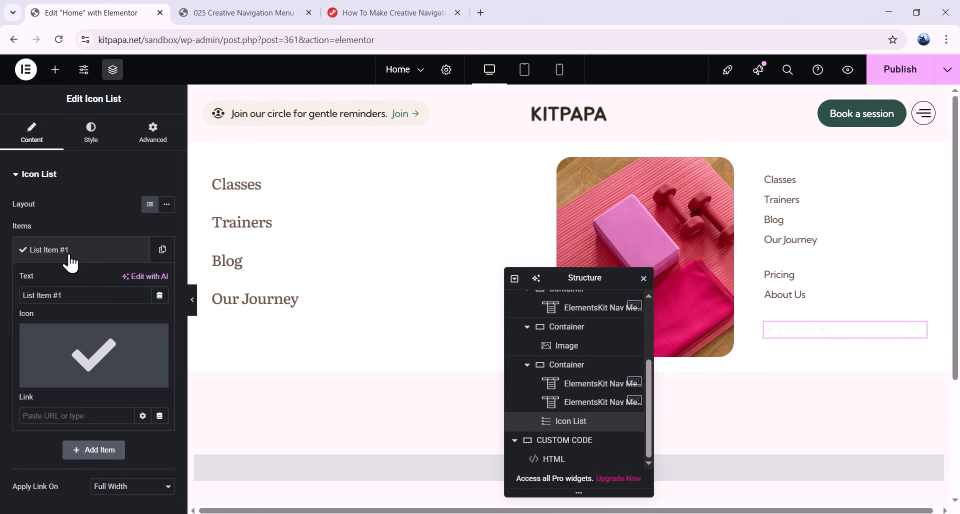
mouse_move(85, 347)
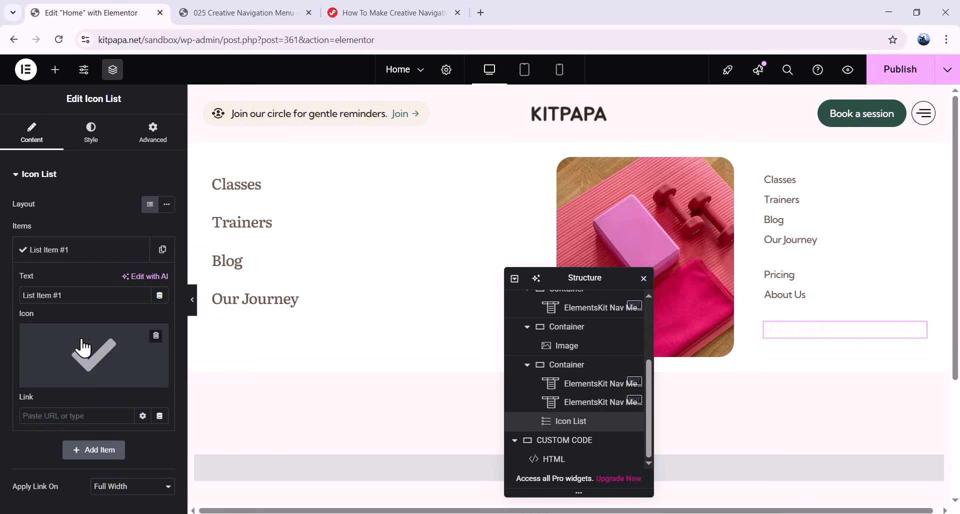
left_click(157, 341)
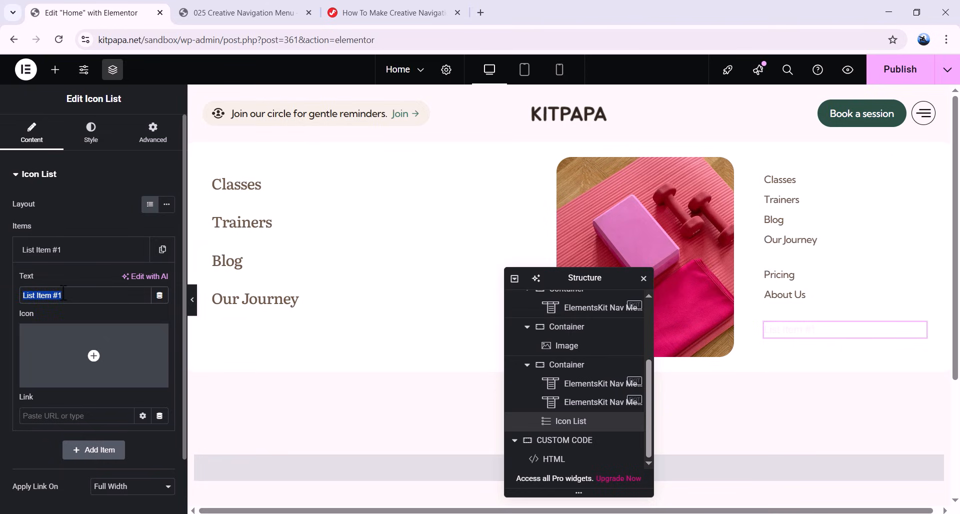
type("Help")
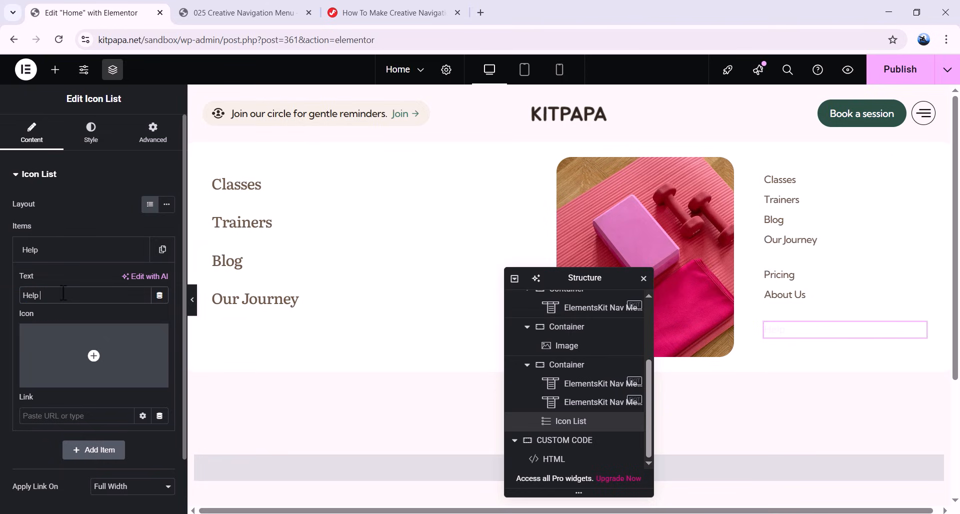
type(" Center")
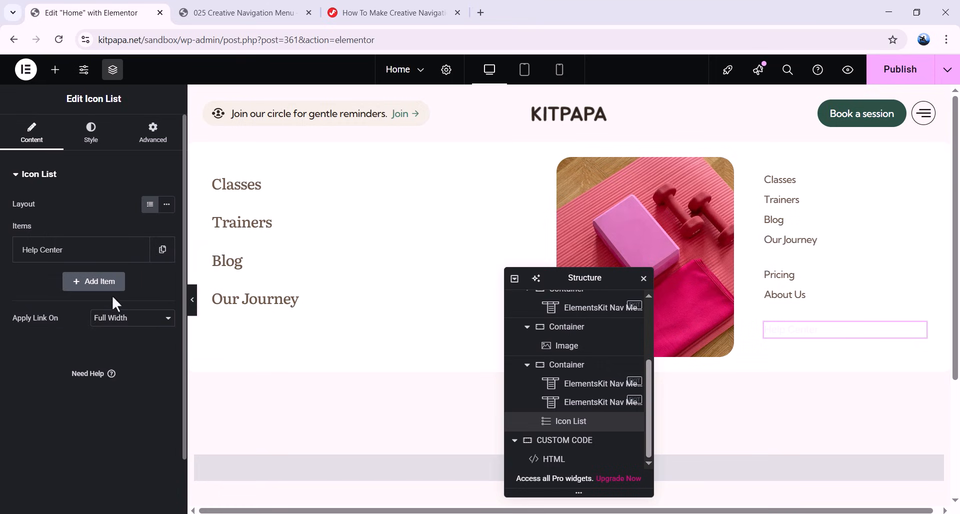
Step: Add a second Icon List item without an icon and enter the contact e-mail address as its text
left_click(95, 284)
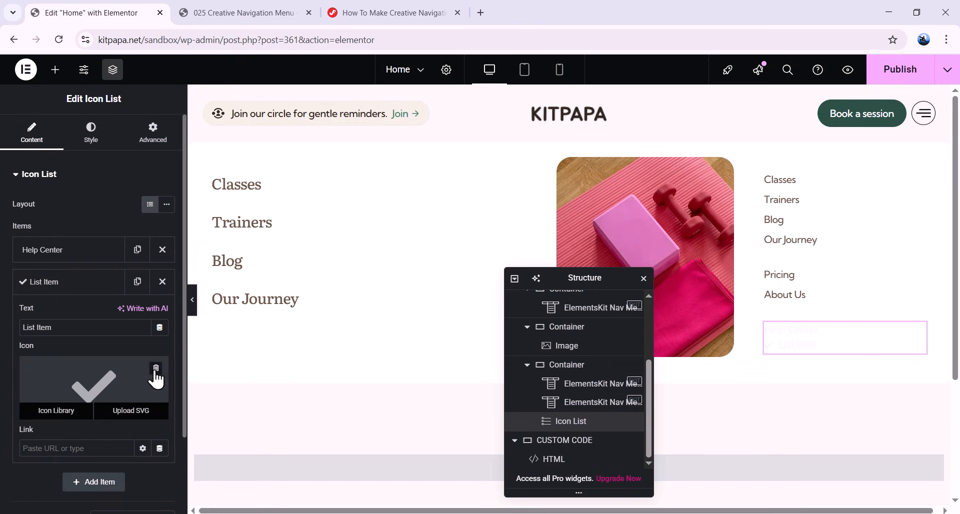
left_click(155, 373)
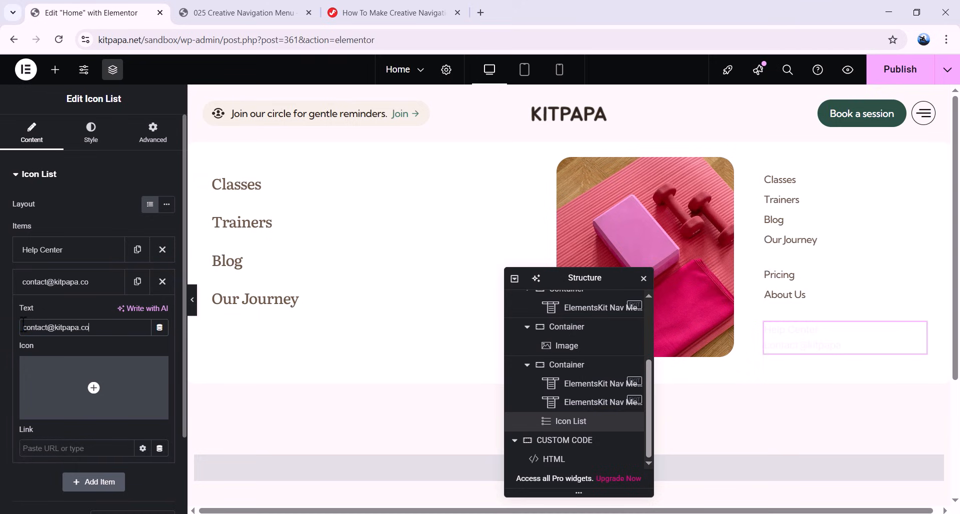
left_click(79, 294)
Step: Set the space between the Icon List's items to 4 px
left_click(91, 133)
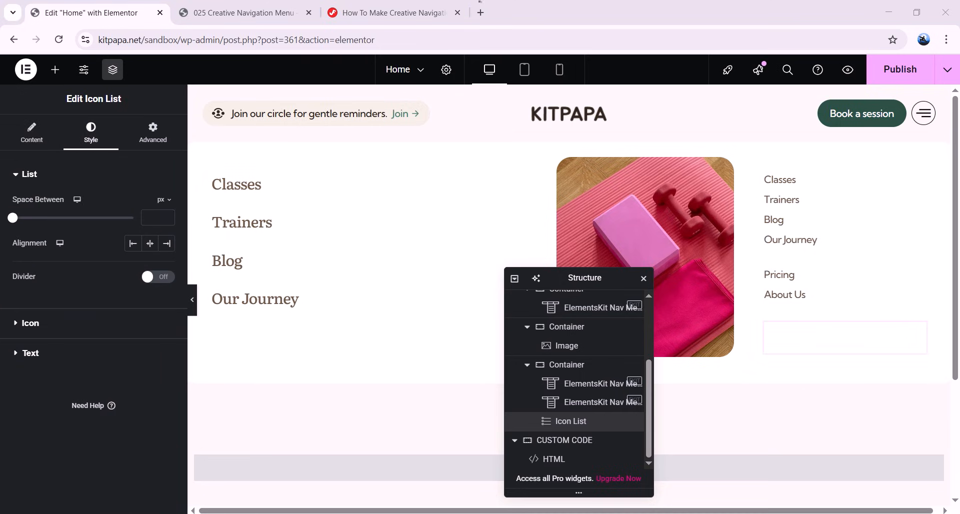
left_click(159, 216)
type("4")
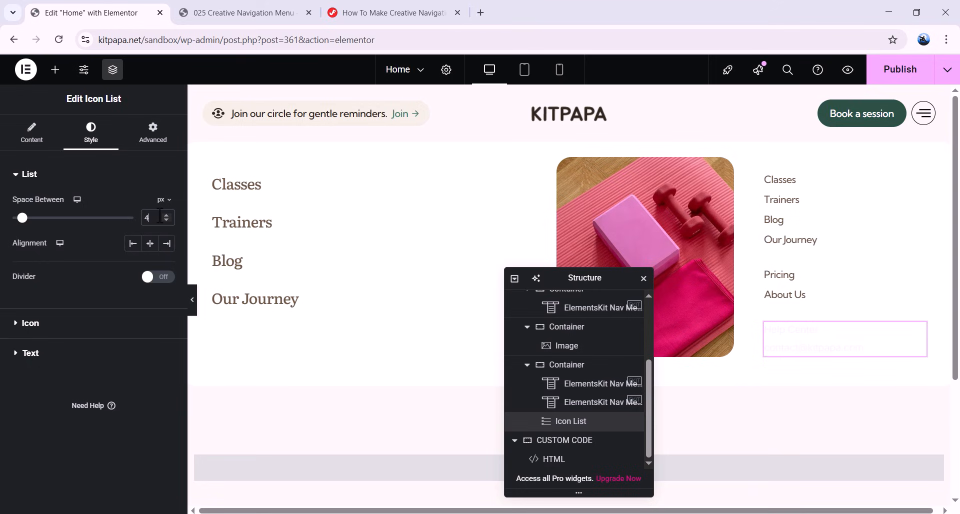
Step: Set the Icon List text typography to the Kumbh Sans family at 14 px
left_click(49, 356)
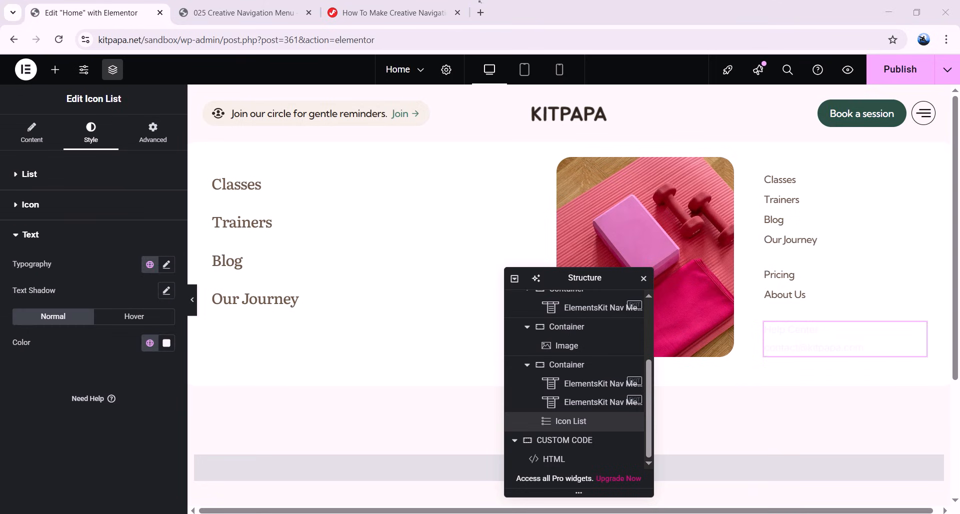
left_click(167, 264)
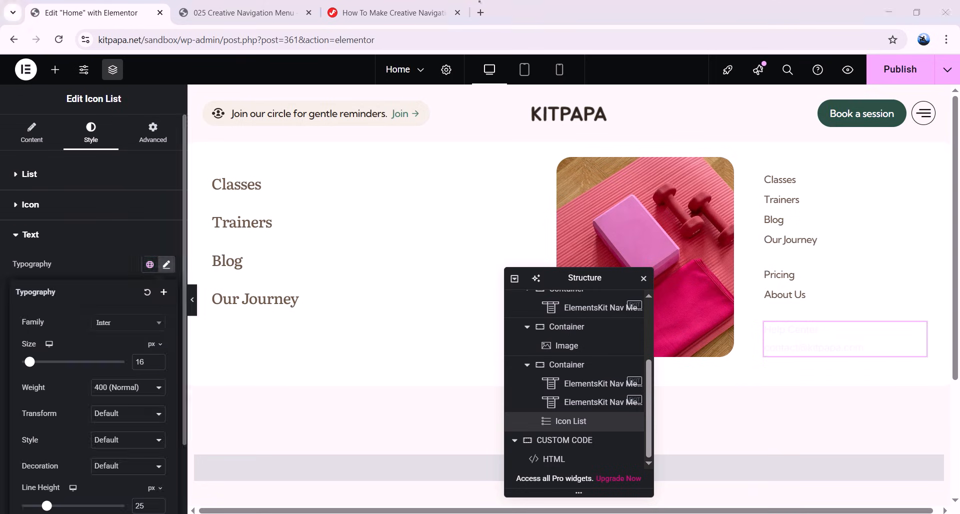
left_click(132, 324)
type("kumbh")
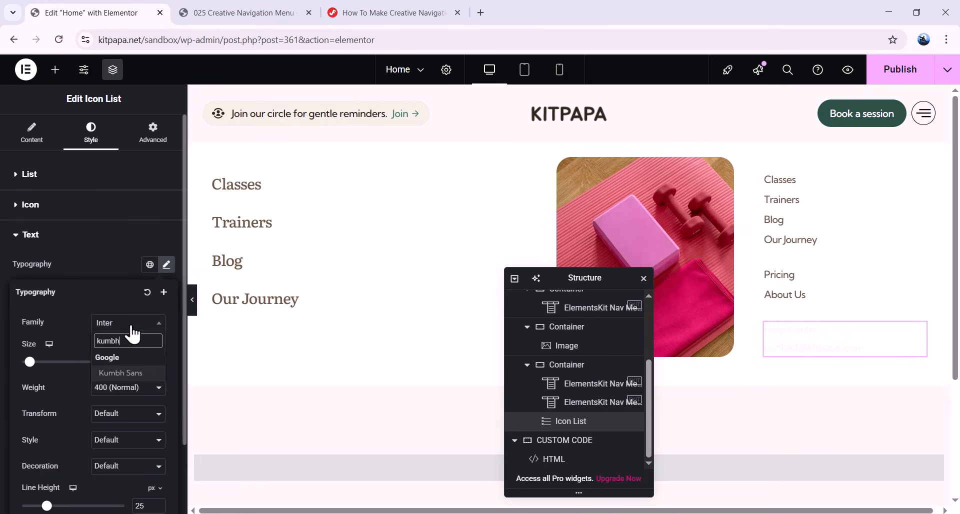
left_click(145, 374)
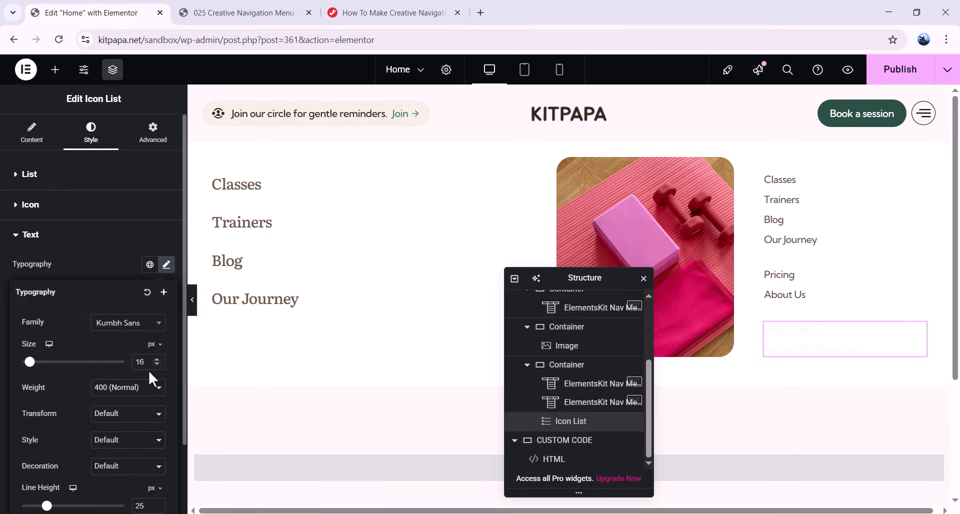
key("BackSpace")
type("4")
Step: Clear the Icon List text's line height and letter spacing and set its decoration to Underline
scroll(104, 398, "down", 1)
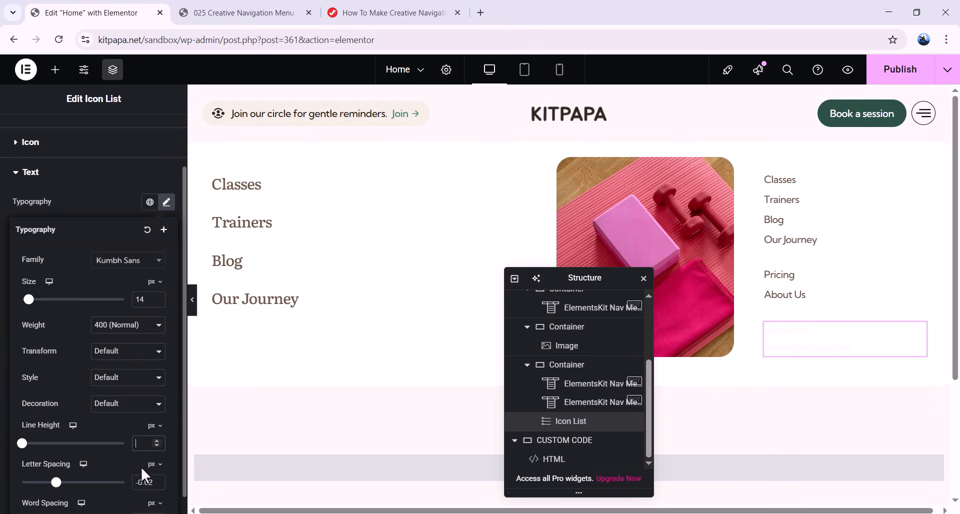
left_click_drag(155, 481, 125, 478)
key("BackSpace")
left_click(116, 417)
left_click(115, 434)
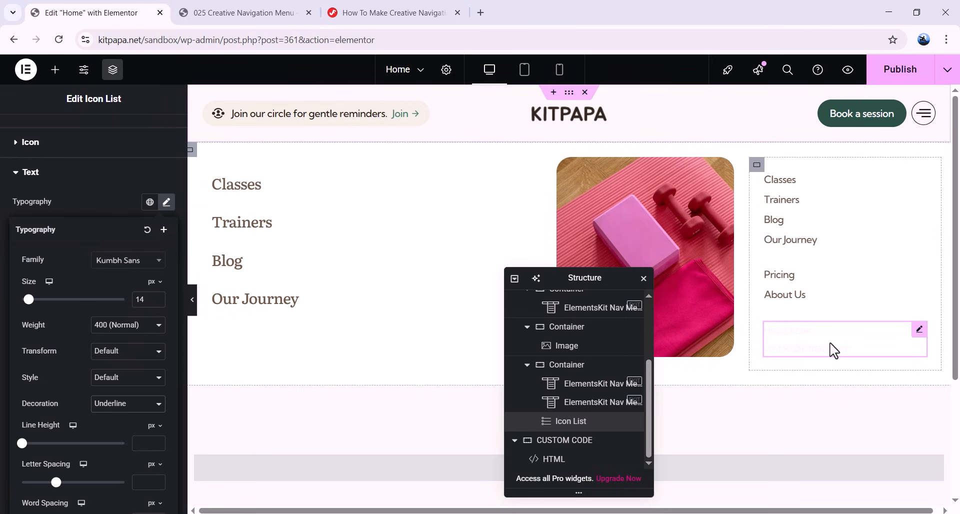
left_click(166, 202)
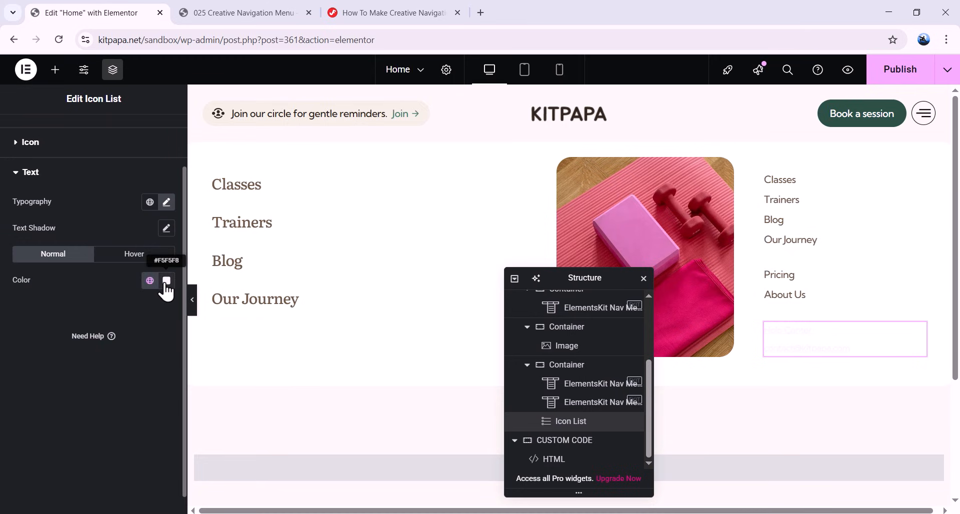
Step: Copy the item text color #6B5843 from the large Nav Menu in the first container for use in the Icon List
left_click(166, 281)
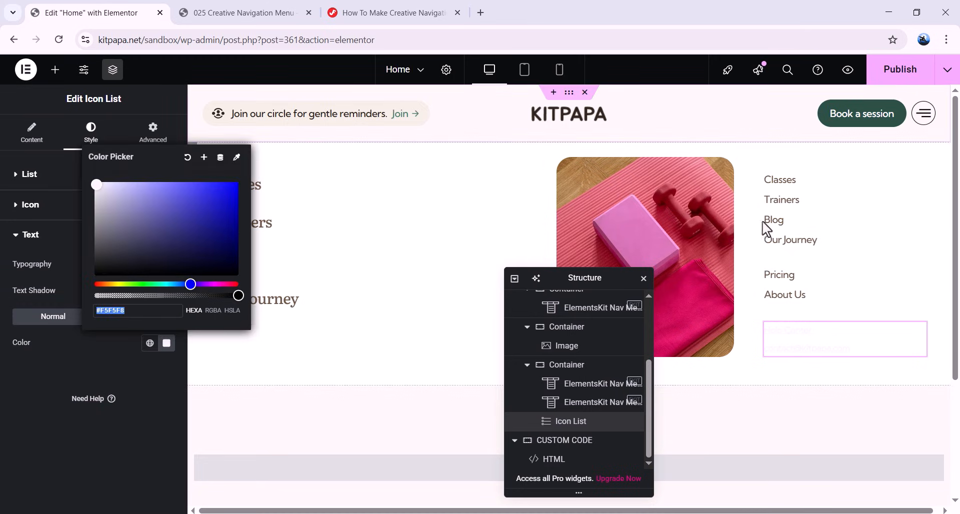
left_click(238, 270)
left_click(240, 244)
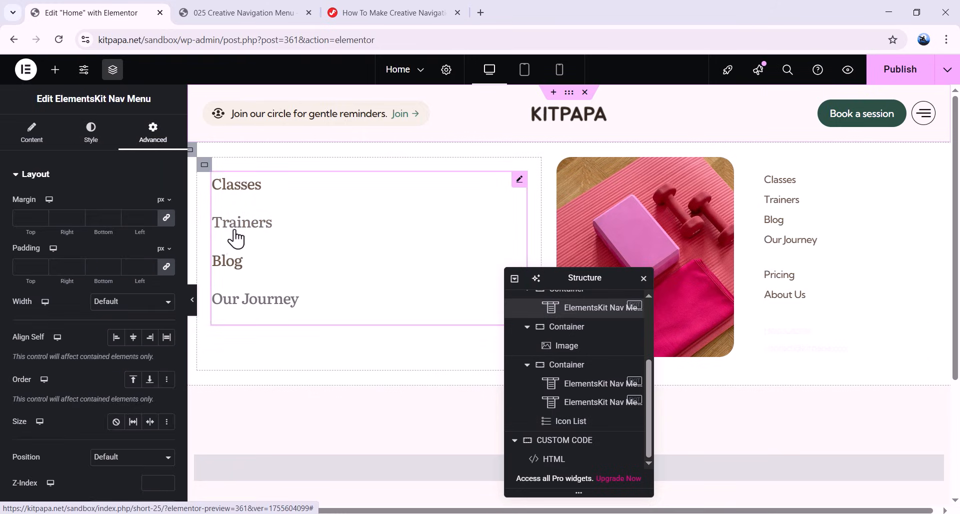
left_click(91, 133)
scroll(100, 325, "down", 5)
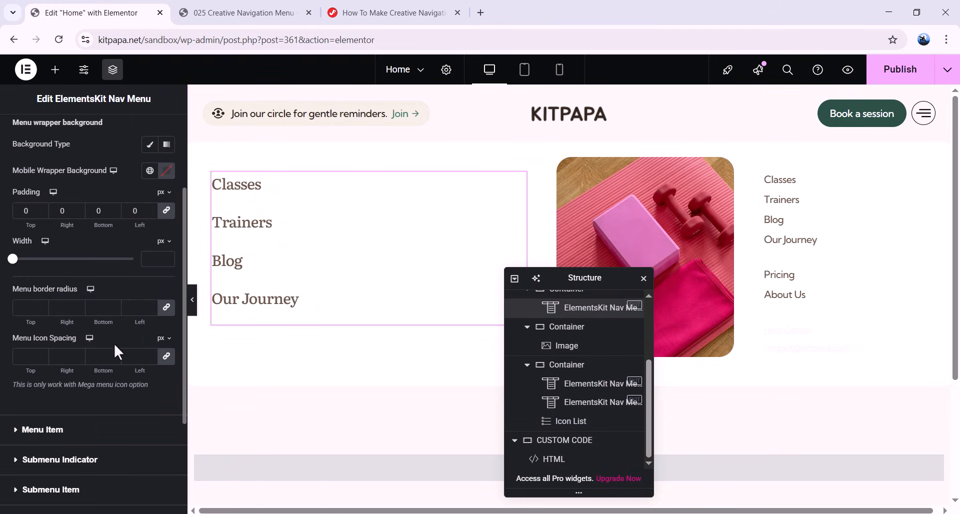
left_click(50, 317)
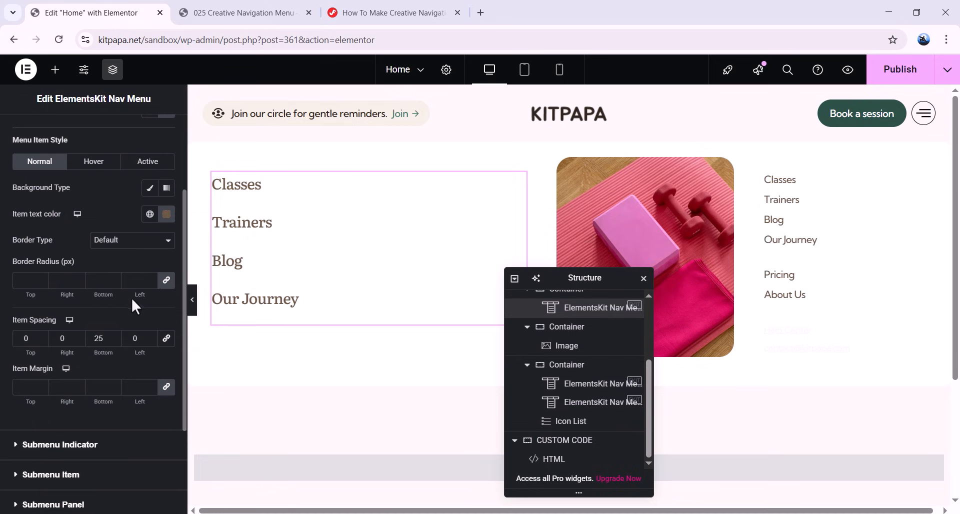
left_click(167, 214)
key("ctrl+c")
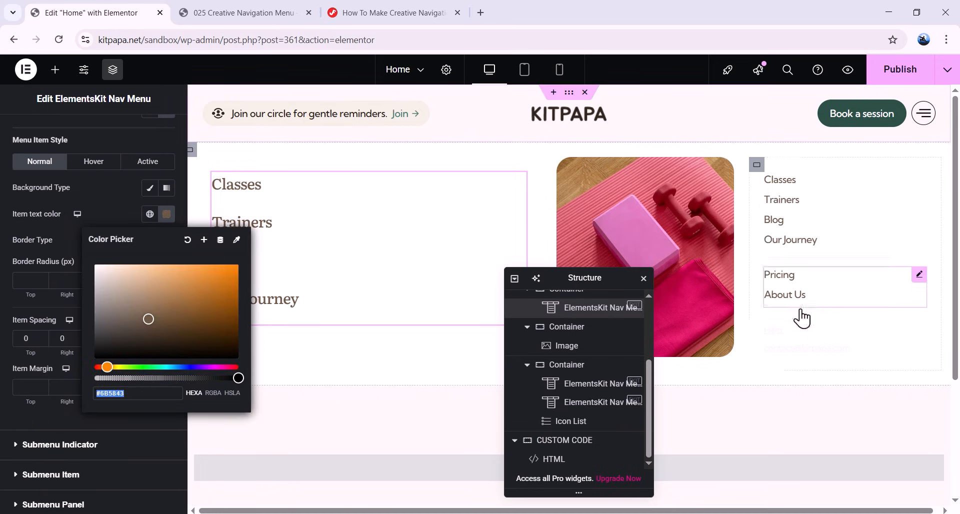
Step: Apply the copied color #6B5843 to the Icon List's normal text color
left_click(798, 343)
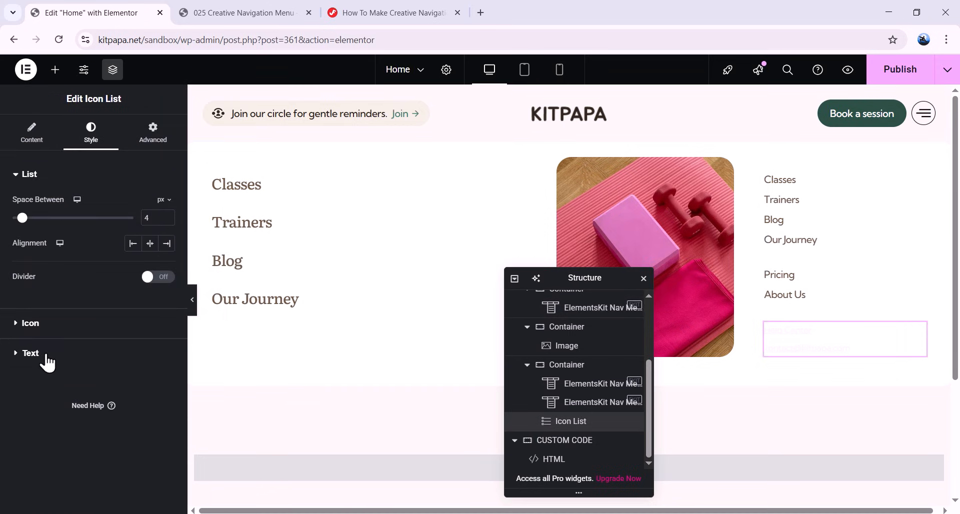
left_click(47, 355)
left_click(167, 343)
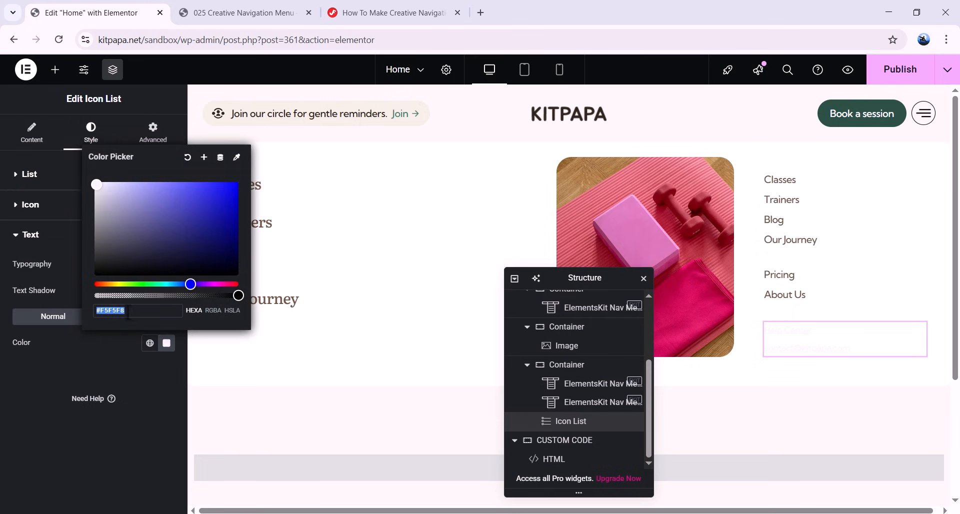
key("ctrl+v")
left_click(129, 433)
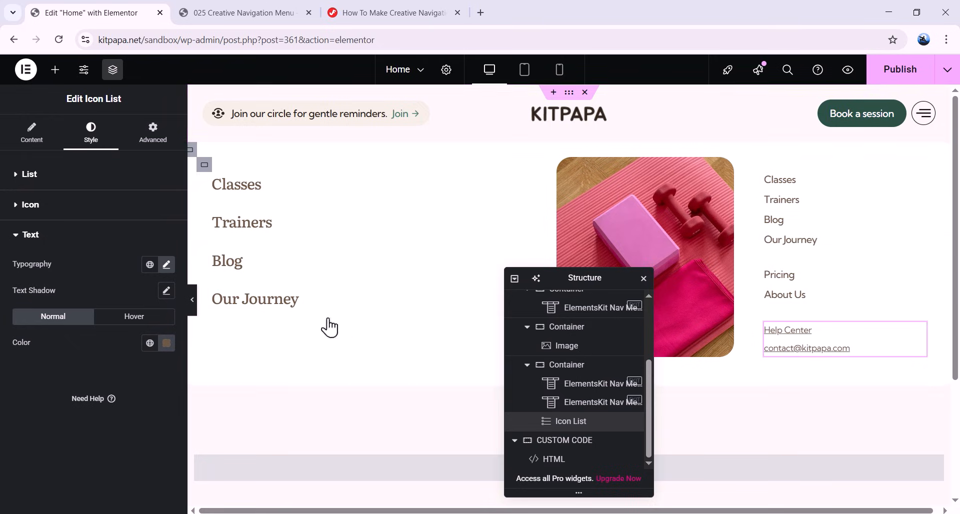
Step: Preview the navigation panel at full desktop width and in the tablet and mobile layouts
left_click(192, 302)
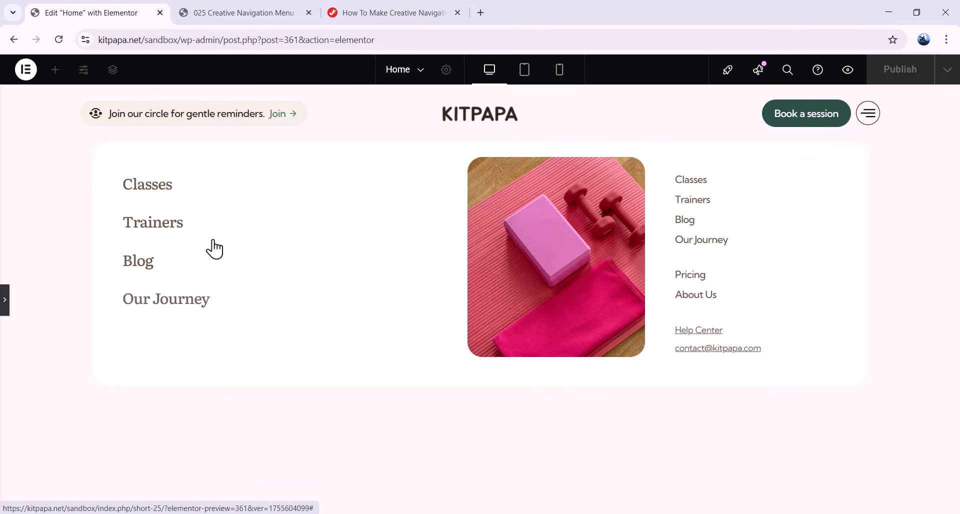
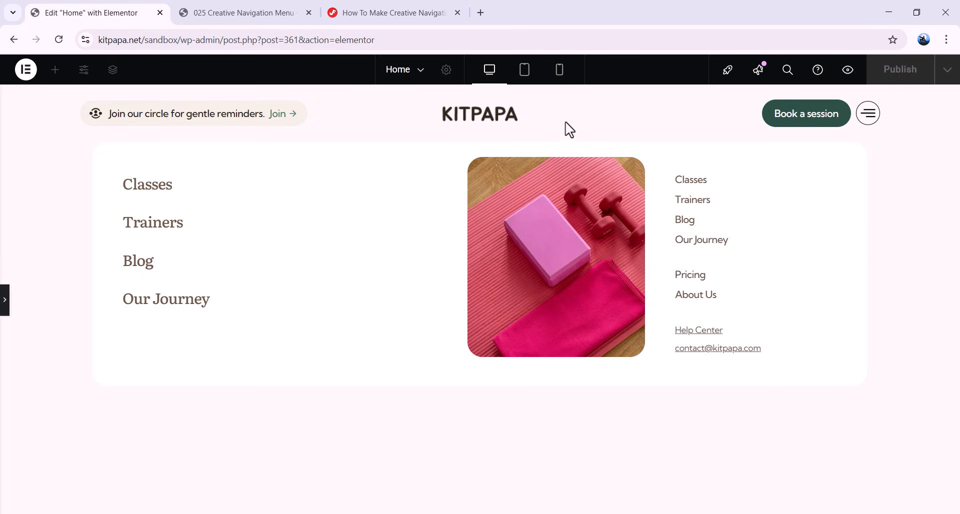
left_click(525, 78)
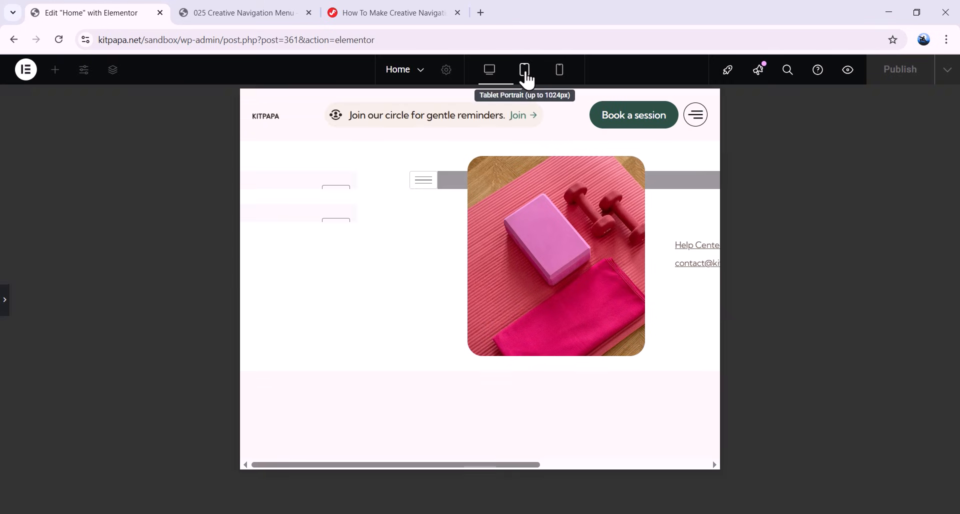
left_click(560, 70)
scroll(545, 280, "down", 2)
scroll(545, 274, "up", 1)
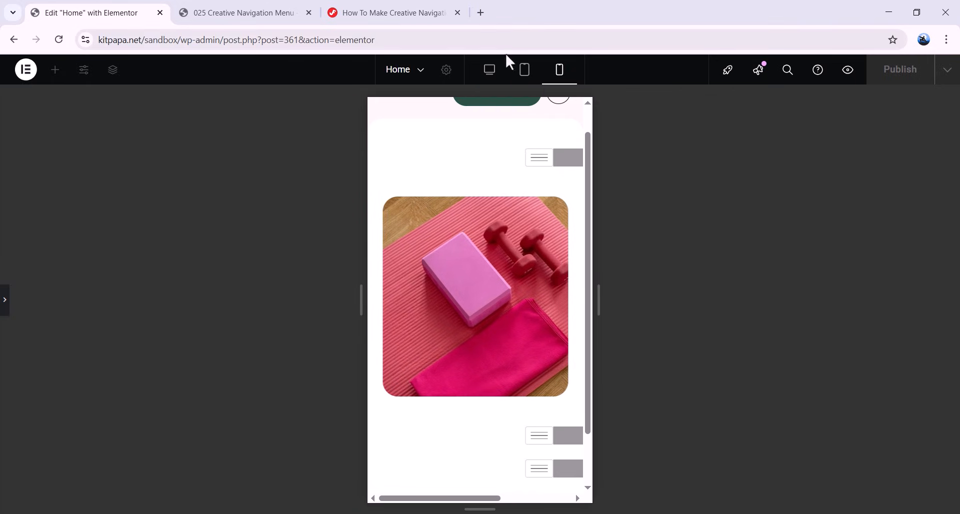
left_click(485, 72)
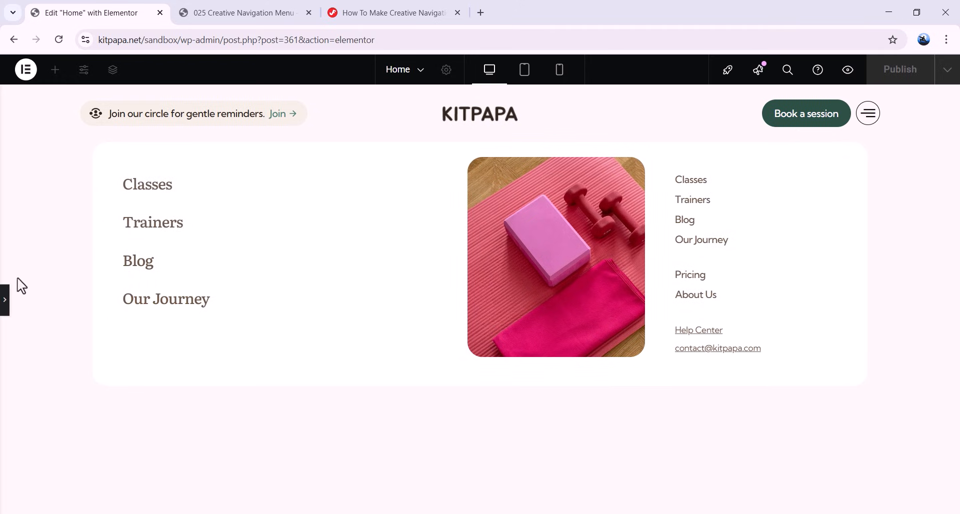
left_click(4, 300)
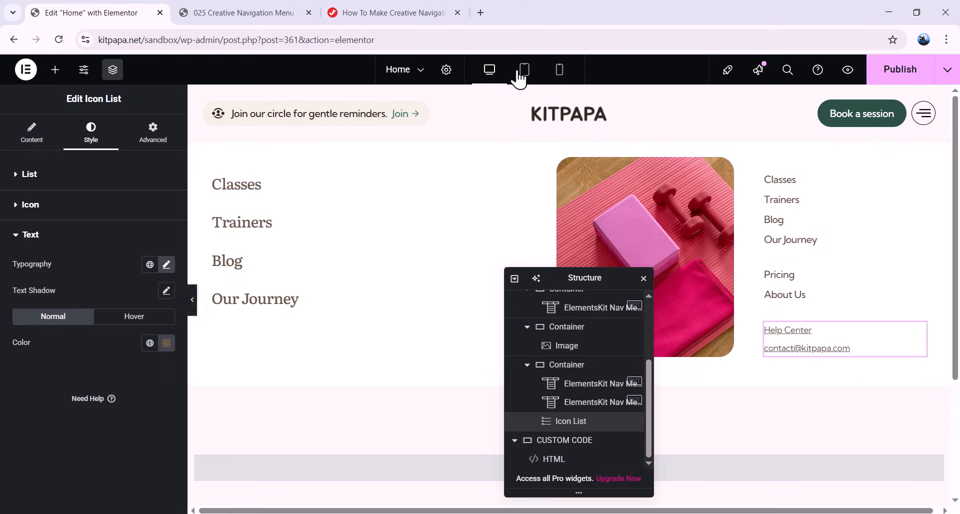
Step: Set the Nav Area container's width to 93% for the tablet layout
left_click(524, 70)
left_click_drag(575, 278, 673, 218)
scroll(665, 315, "up", 2)
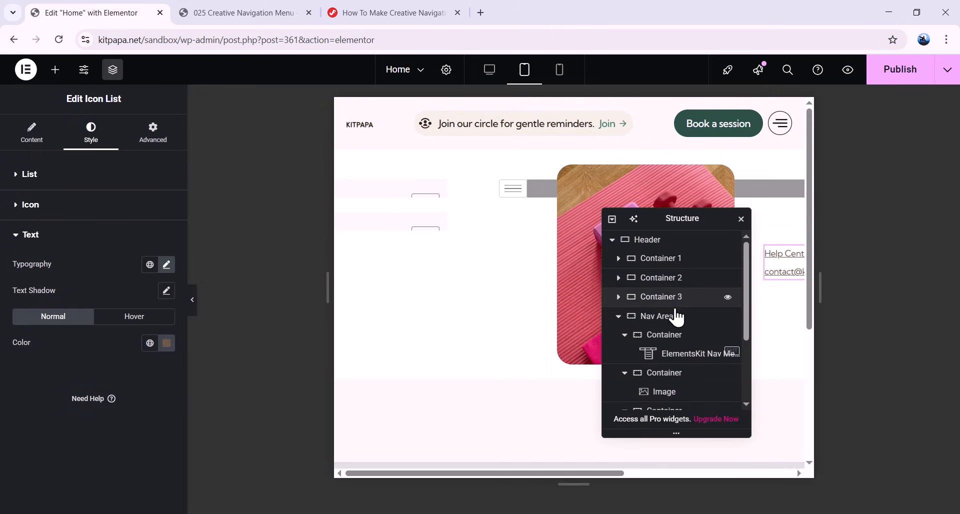
left_click(619, 318)
left_click(653, 323)
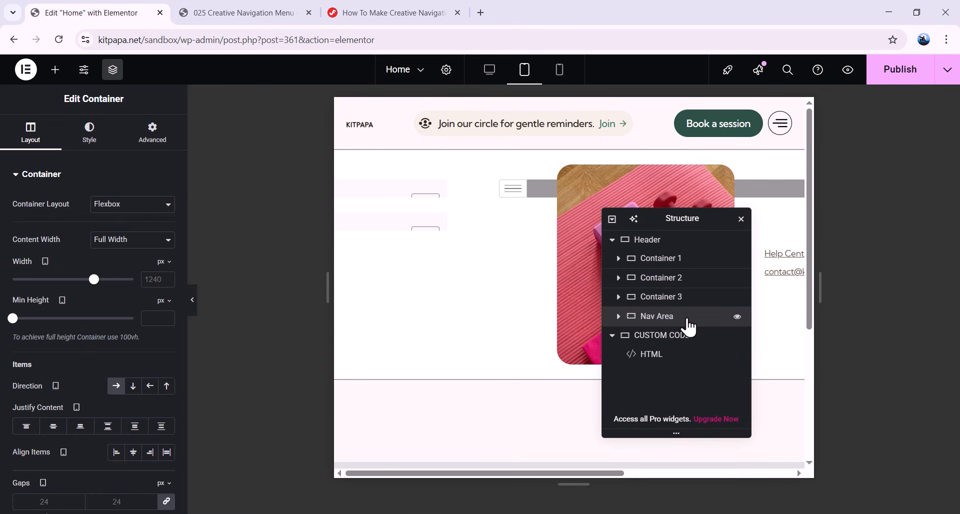
left_click(164, 261)
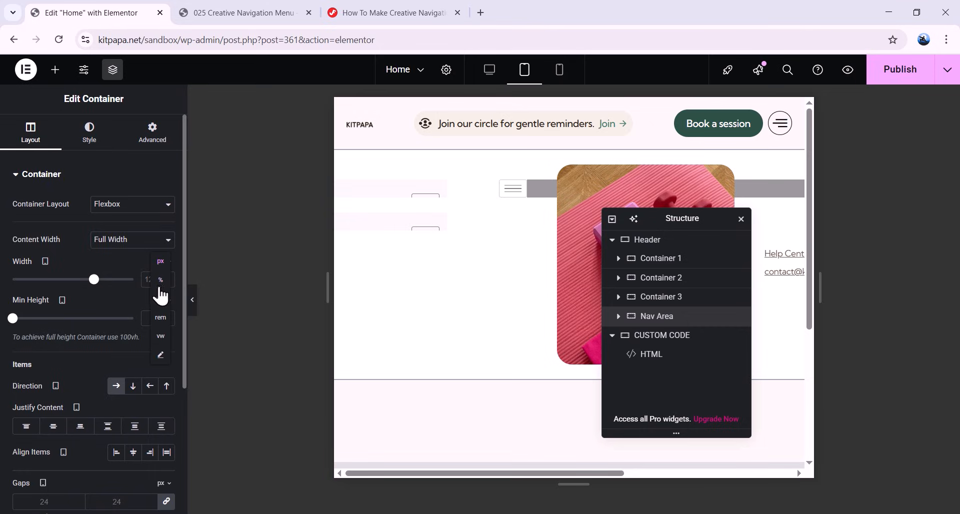
left_click(161, 280)
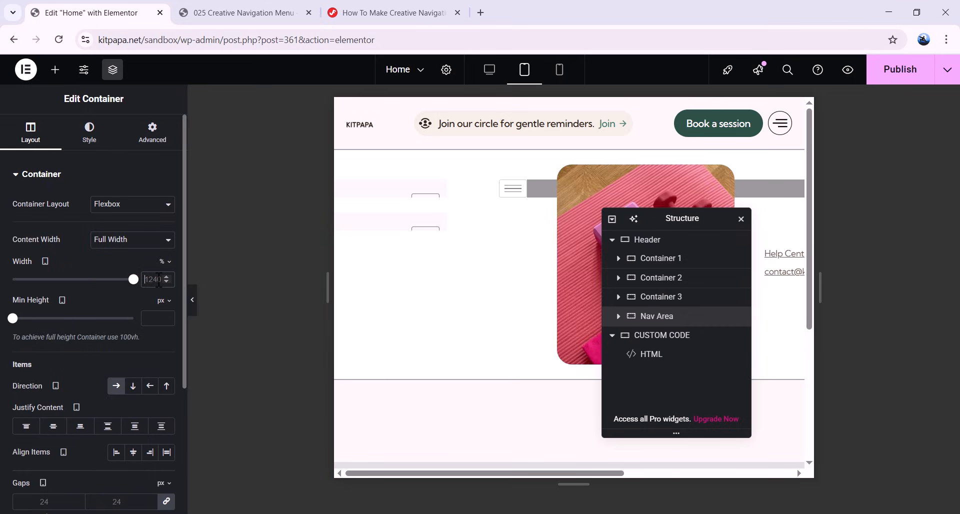
left_click(159, 280)
type("93")
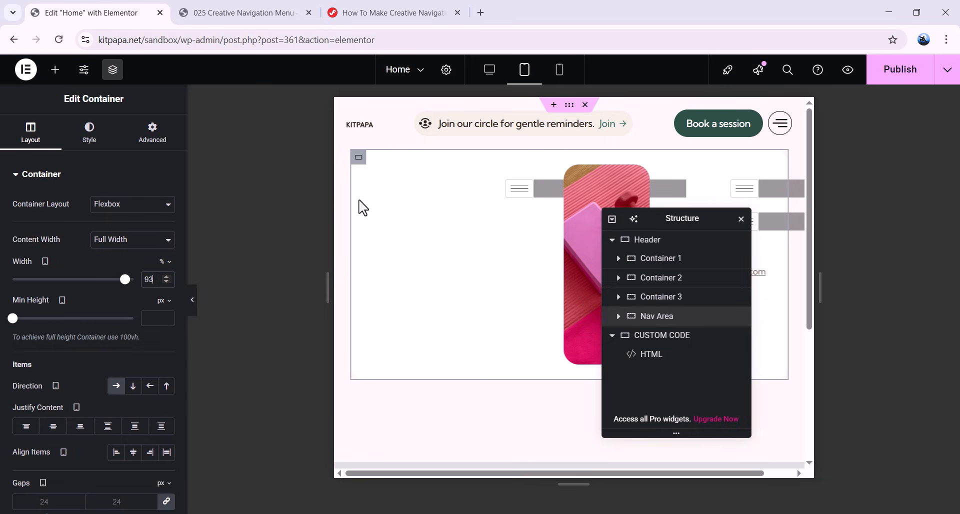
Step: Set the responsive breakpoint of the large Nav Menu in the first container to Mobile and check the mobile layout
left_click_drag(671, 219, 228, 245)
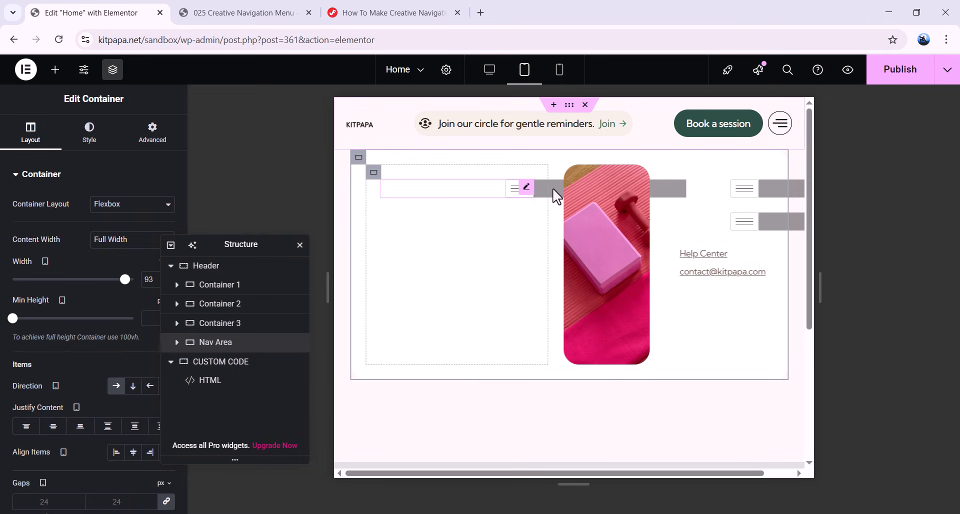
left_click(514, 199)
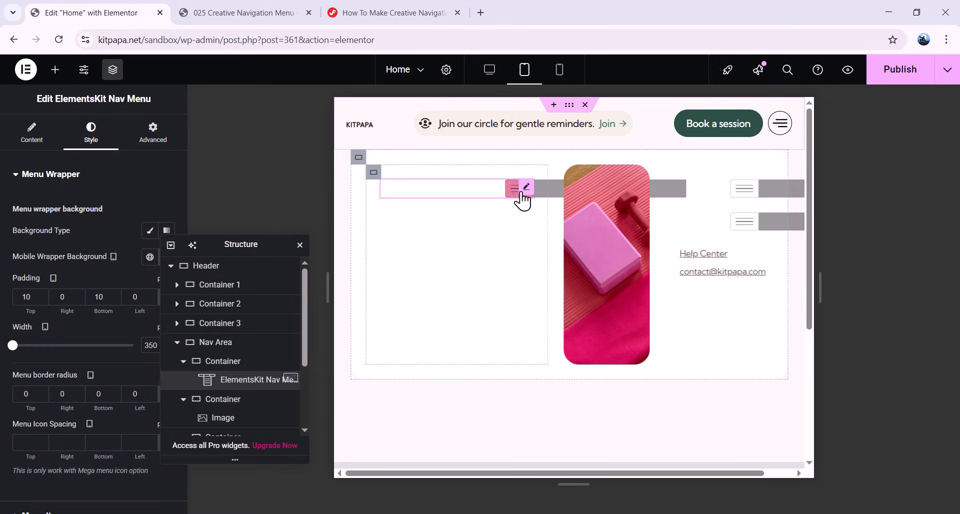
left_click(738, 199)
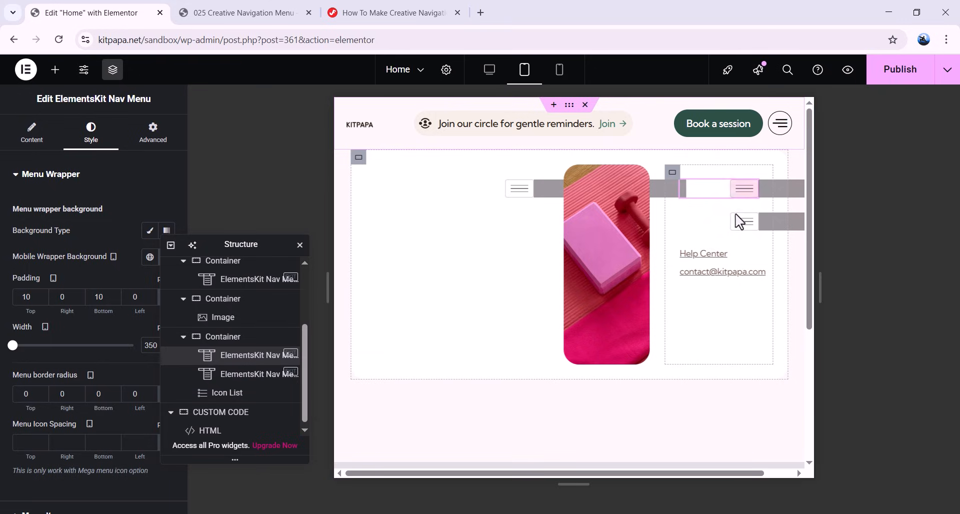
left_click(479, 224)
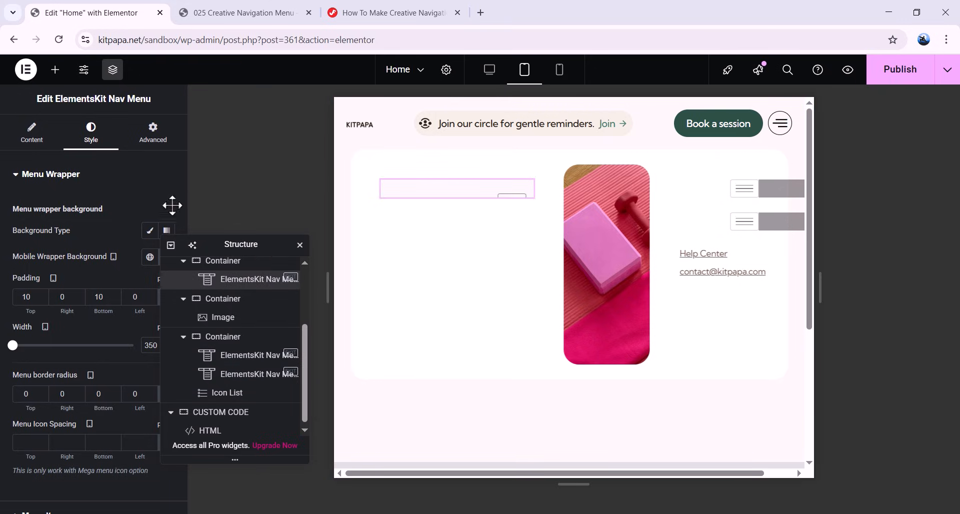
left_click(33, 139)
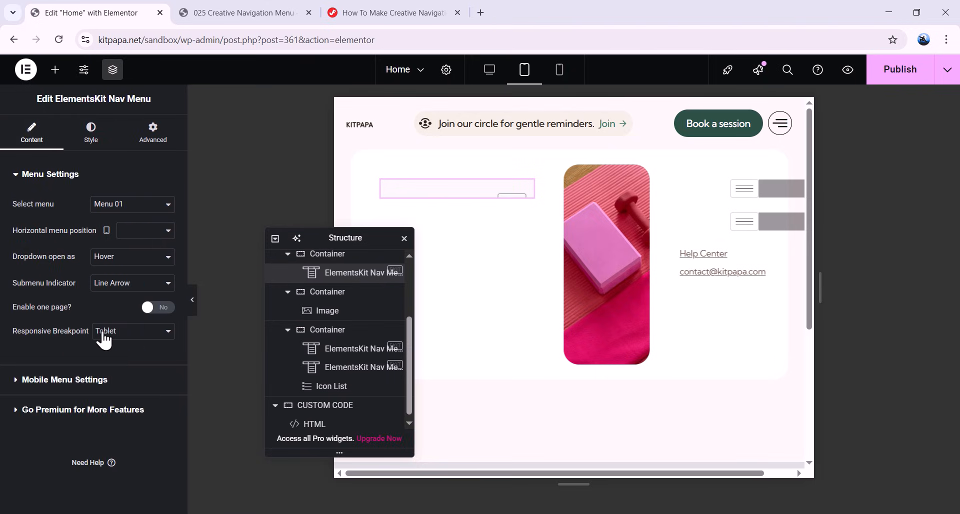
left_click(121, 342)
left_click(116, 361)
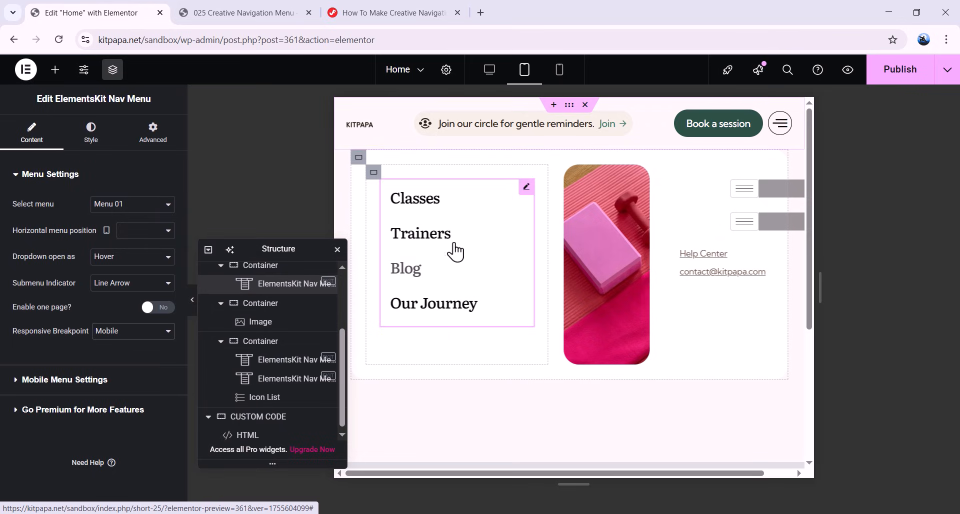
left_click(562, 72)
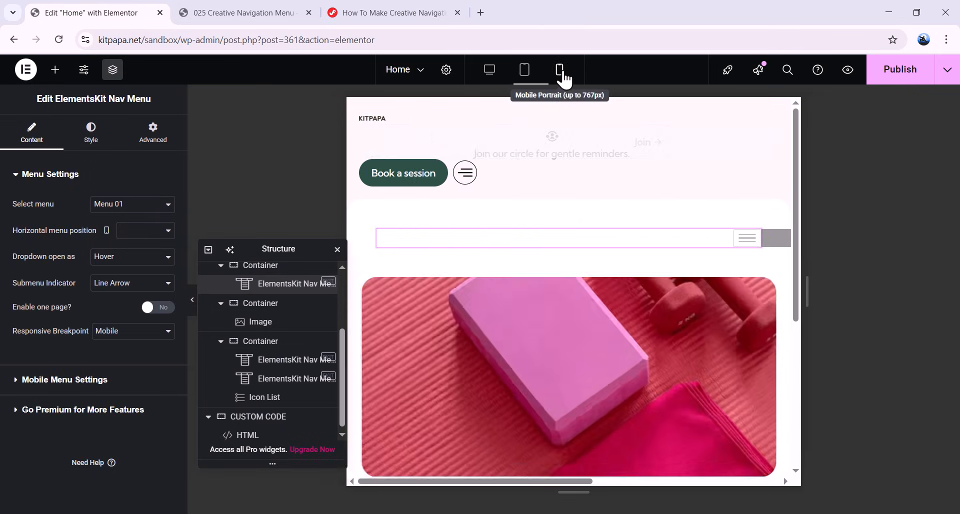
left_click(526, 72)
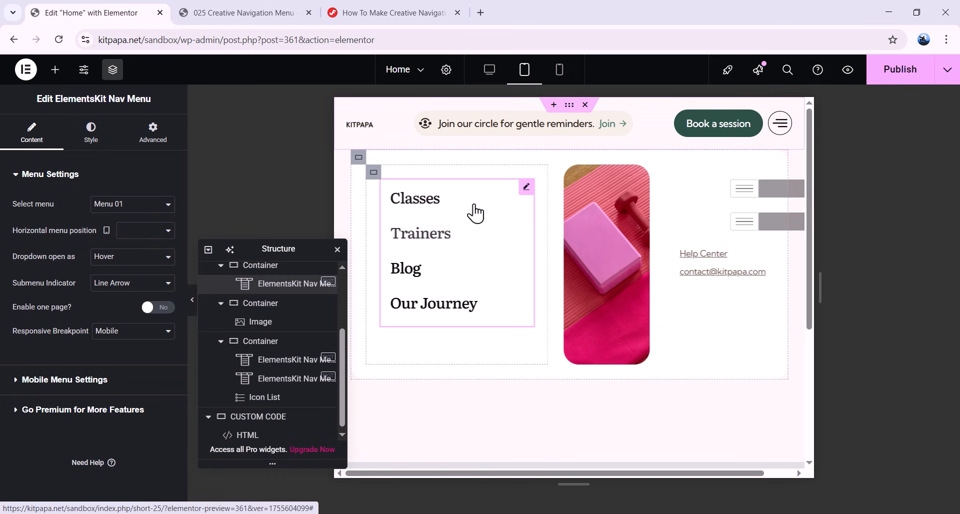
Step: Set the large Nav Menu's normal item text color to #6B5843 for the tablet layout
left_click(109, 139)
scroll(85, 306, "down", 4)
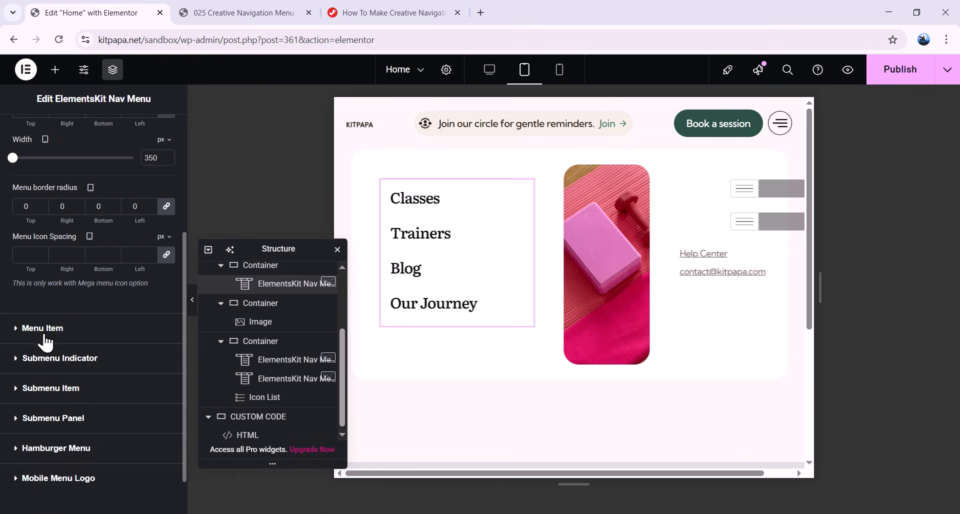
left_click(89, 328)
scroll(130, 300, "up", 1)
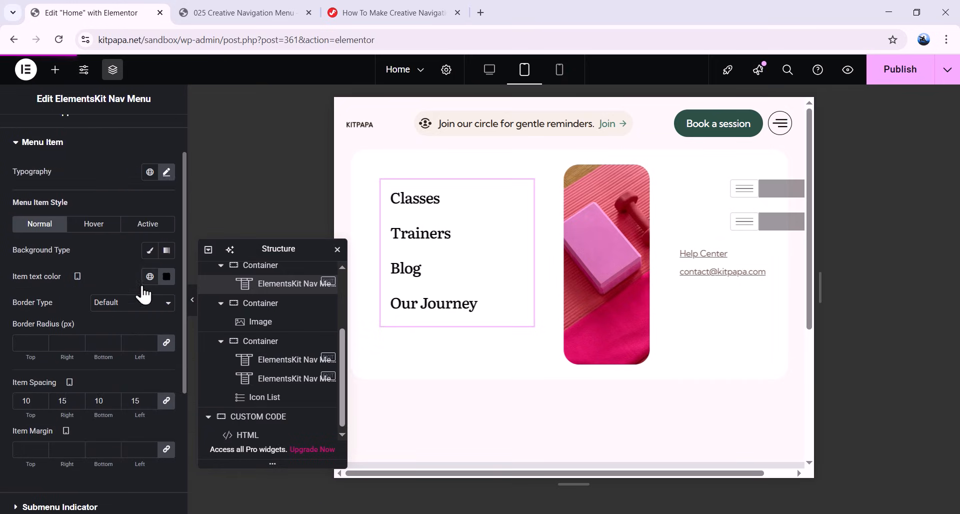
left_click(167, 276)
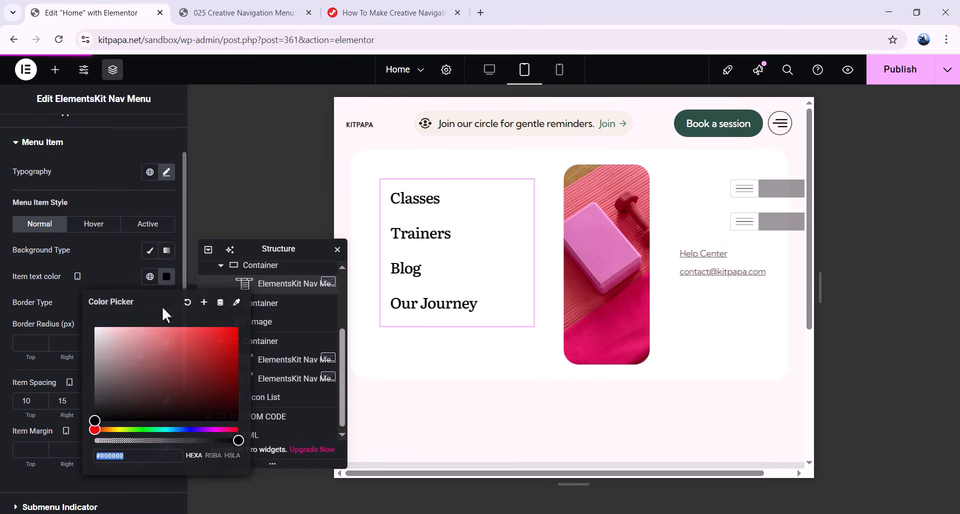
type("#6B5843")
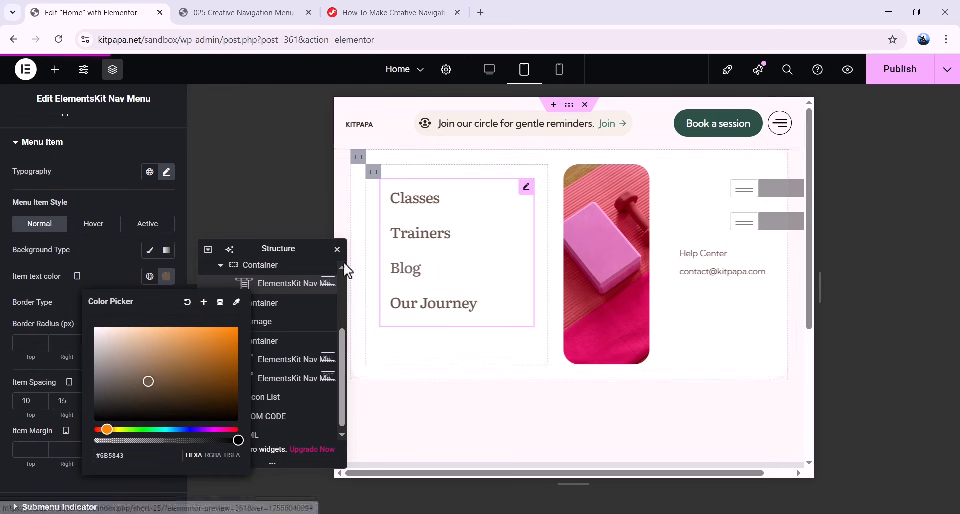
left_click(166, 278)
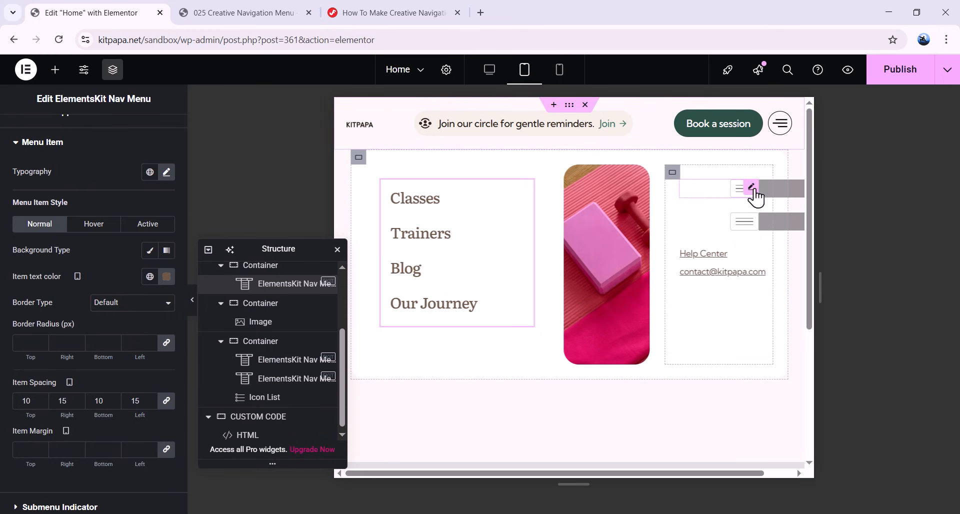
Step: Set the responsive breakpoint of both small Nav Menus in the third container to Mobile
left_click(753, 188)
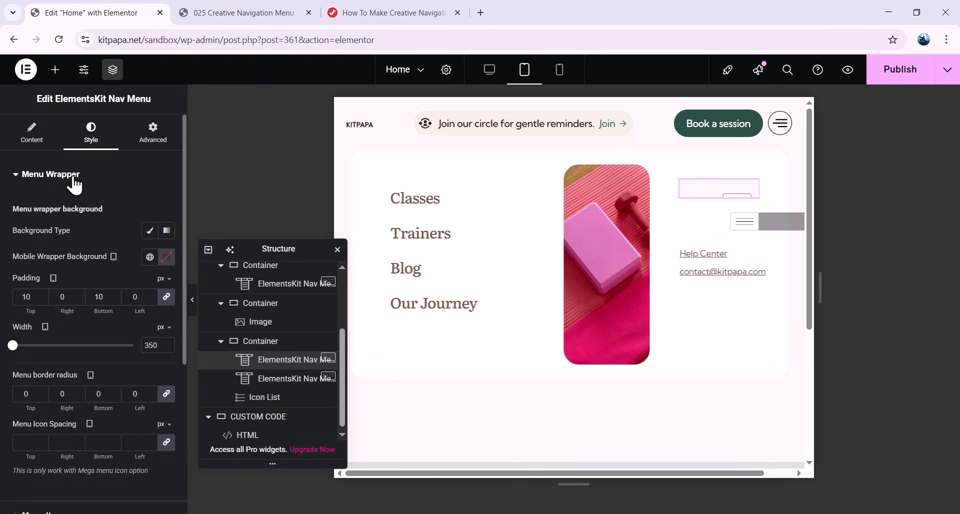
left_click(34, 135)
left_click(120, 342)
left_click(116, 364)
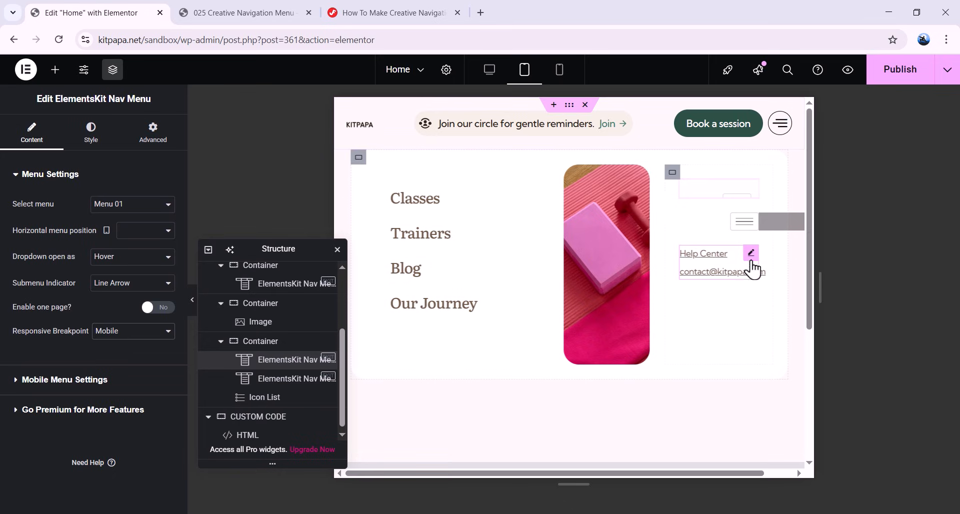
left_click(742, 327)
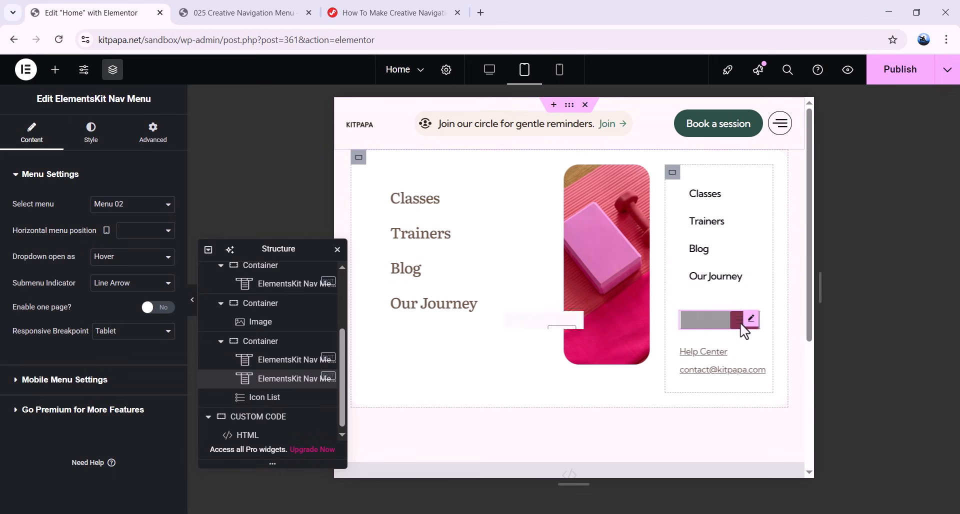
left_click(112, 334)
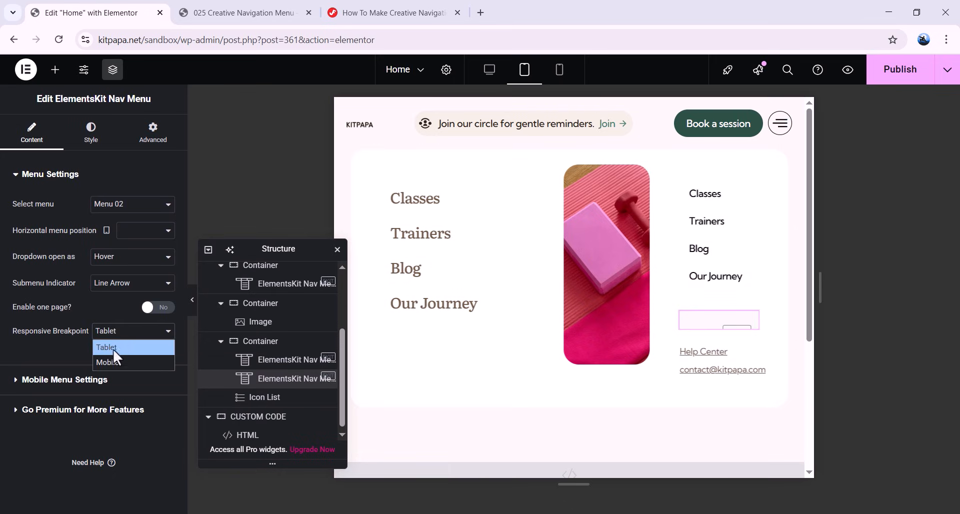
left_click(113, 361)
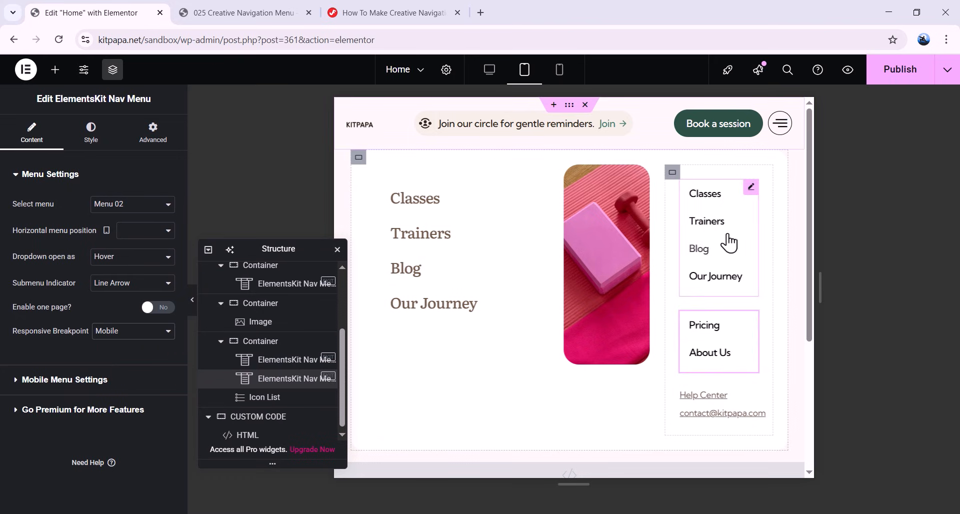
Step: Set the tablet item text color of the upper small Nav Menu, starting with Classes, to #6B5843
left_click(705, 229)
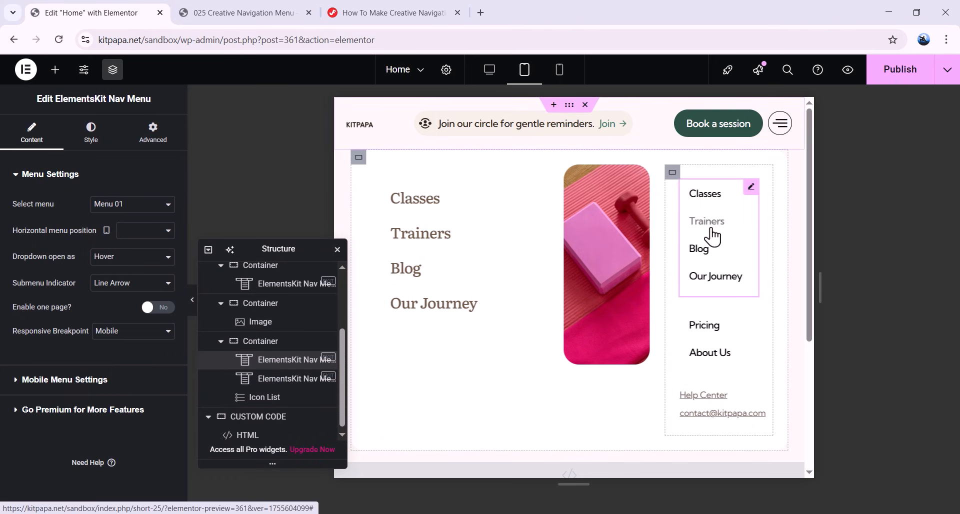
left_click(91, 131)
scroll(95, 300, "down", 5)
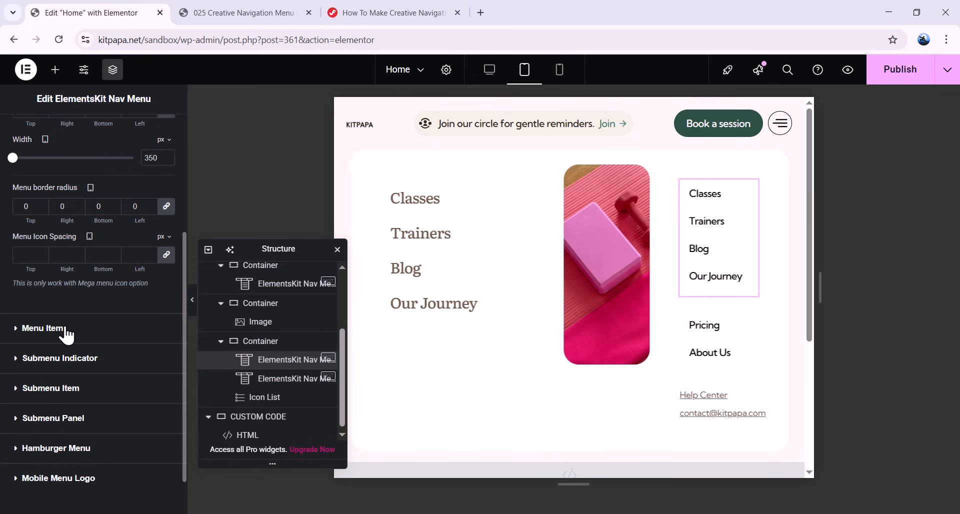
left_click(162, 327)
left_click(167, 339)
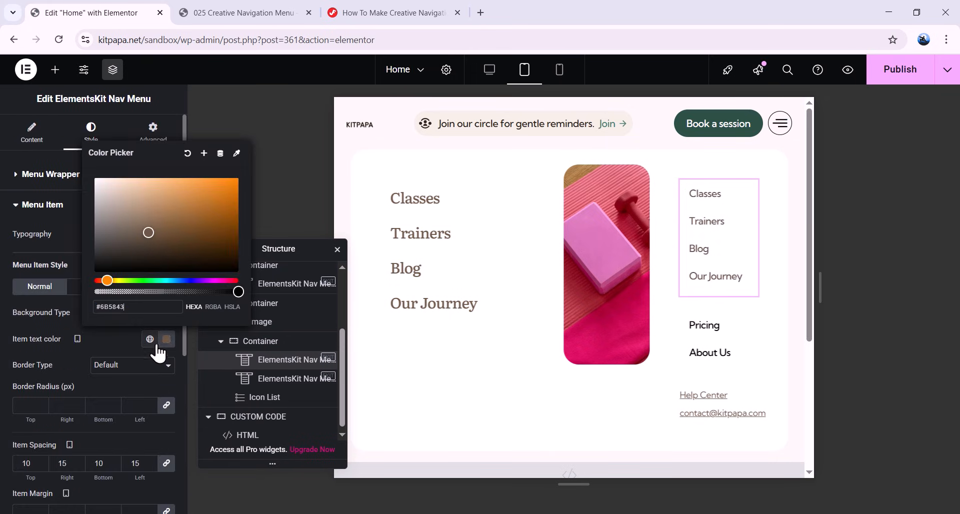
Step: Set the tablet item text color of the Pricing and About Us Nav Menu to #6B5843
left_click(690, 336)
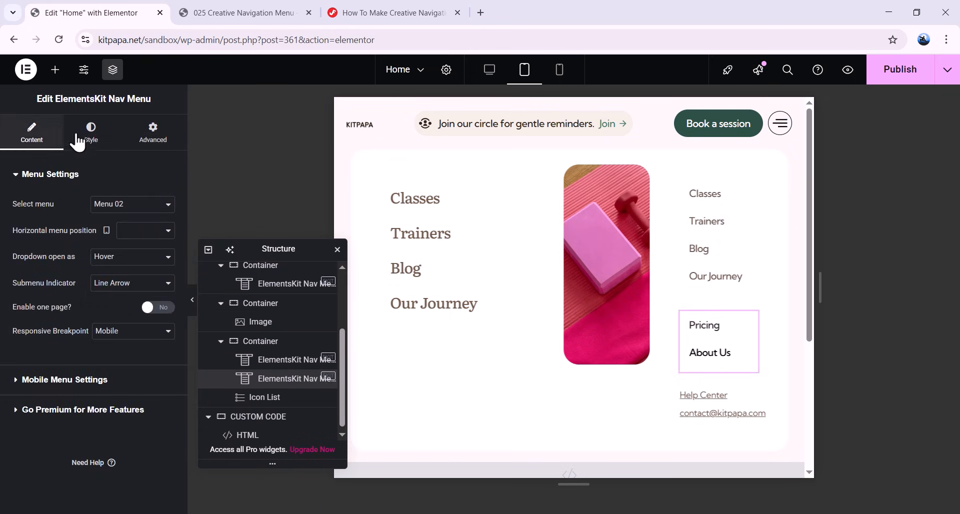
left_click(91, 131)
scroll(90, 300, "down", 3)
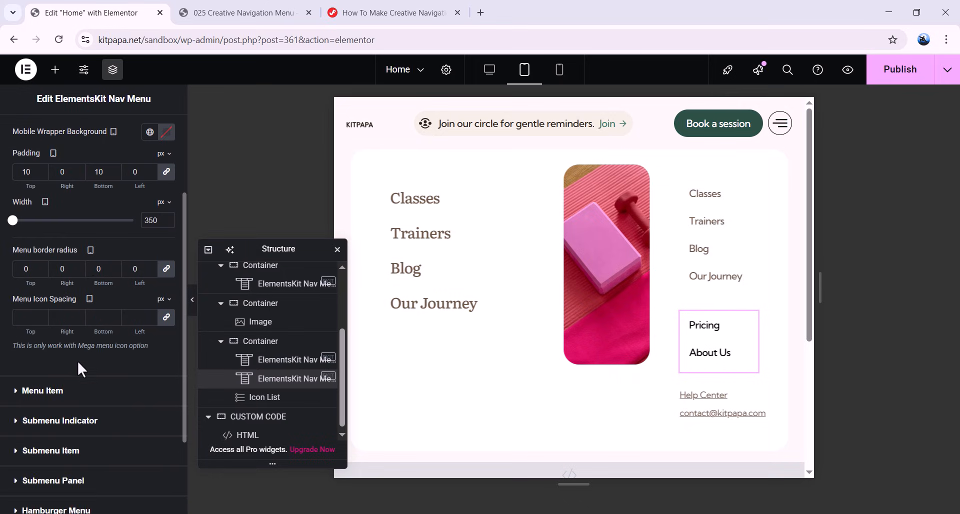
left_click(128, 389)
left_click(167, 277)
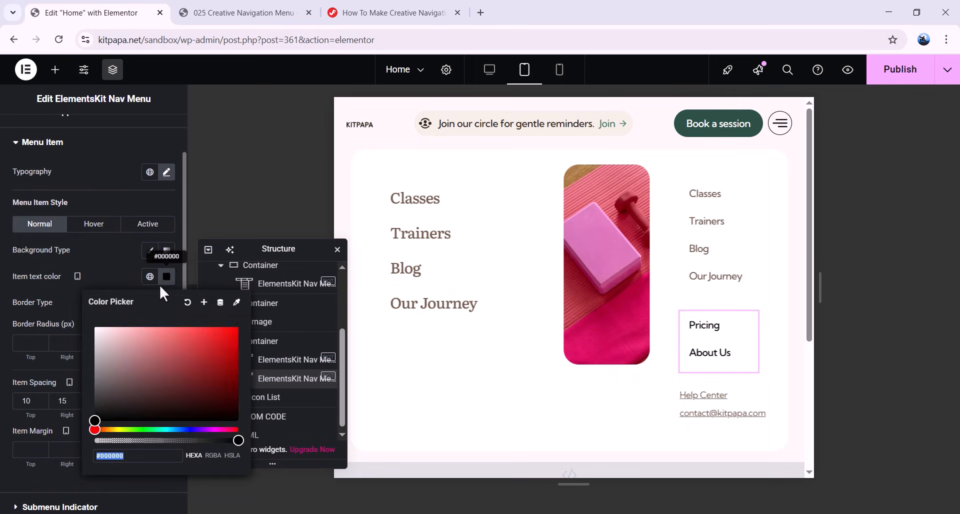
left_click(32, 314)
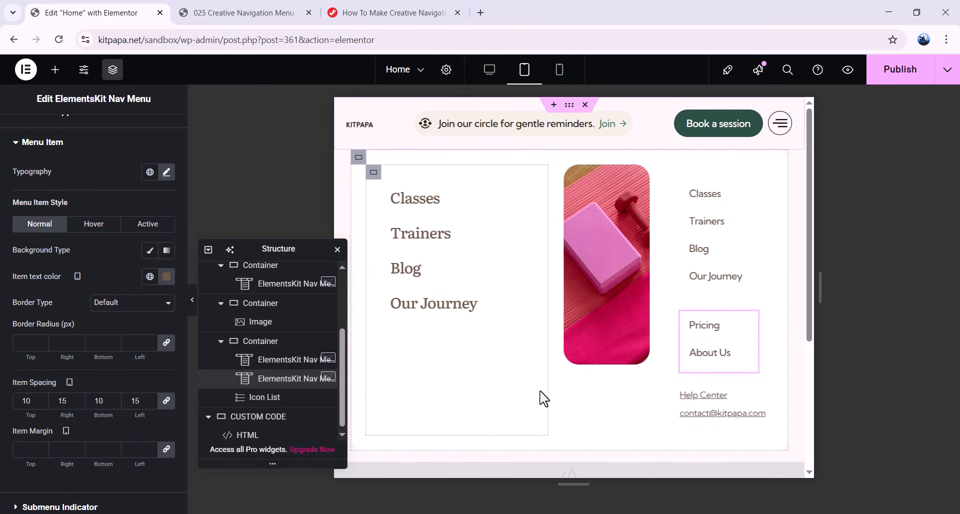
Step: Make the Nav Area container's items wrap in the tablet layout and review the resulting arrangement
left_click_drag(278, 248, 254, 208)
scroll(258, 290, "up", 3)
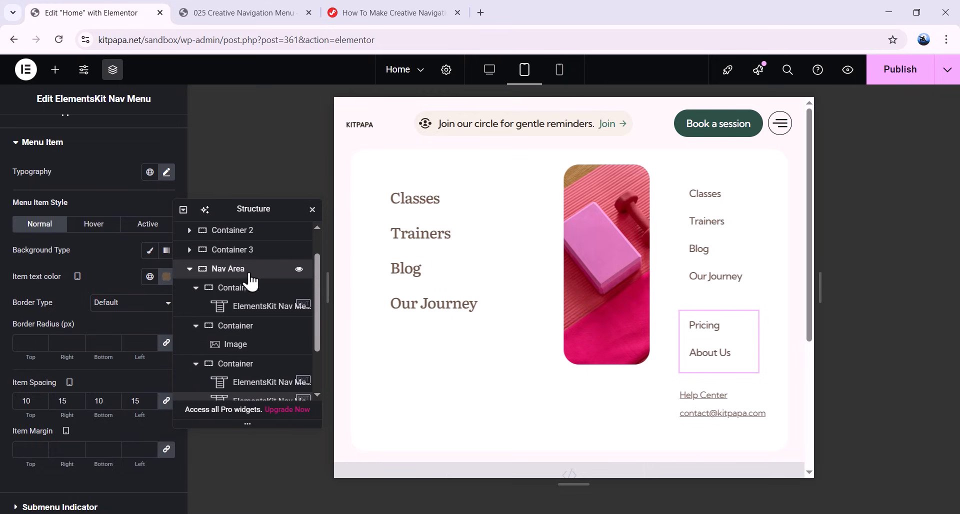
left_click(242, 273)
scroll(84, 344, "down", 3)
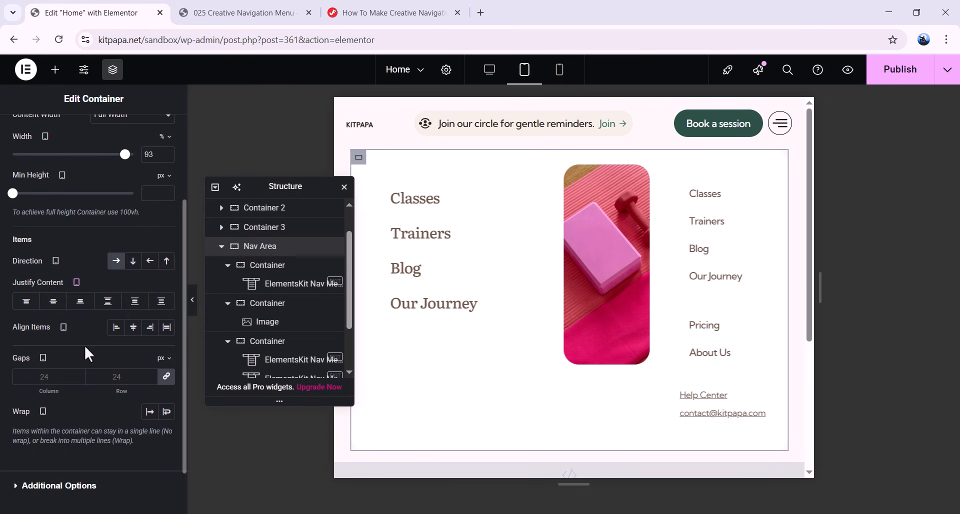
left_click(167, 412)
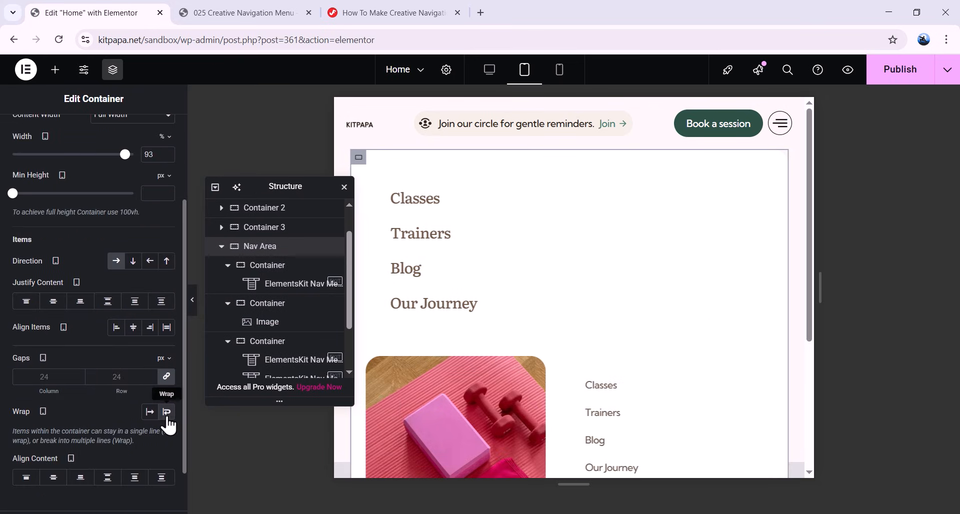
scroll(500, 300, "down", 4)
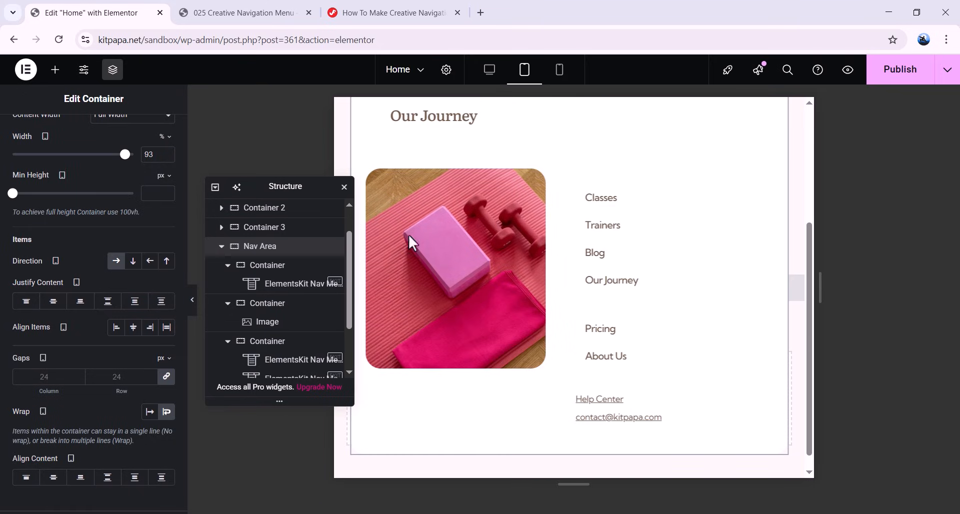
scroll(535, 265, "up", 2)
scroll(485, 265, "up", 3)
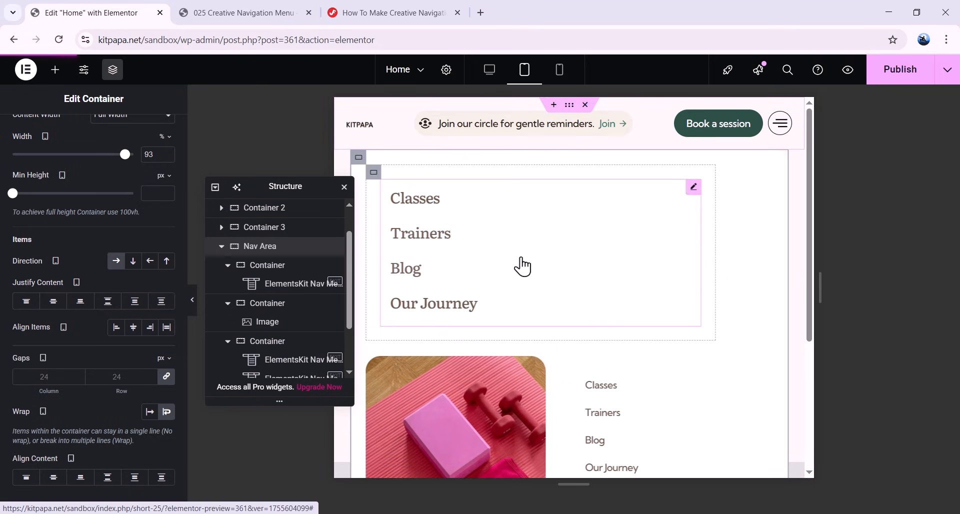
Step: Arrange the third container with the small menus and Icon List as a horizontal row with wrapping on tablet
scroll(511, 274, "down", 3)
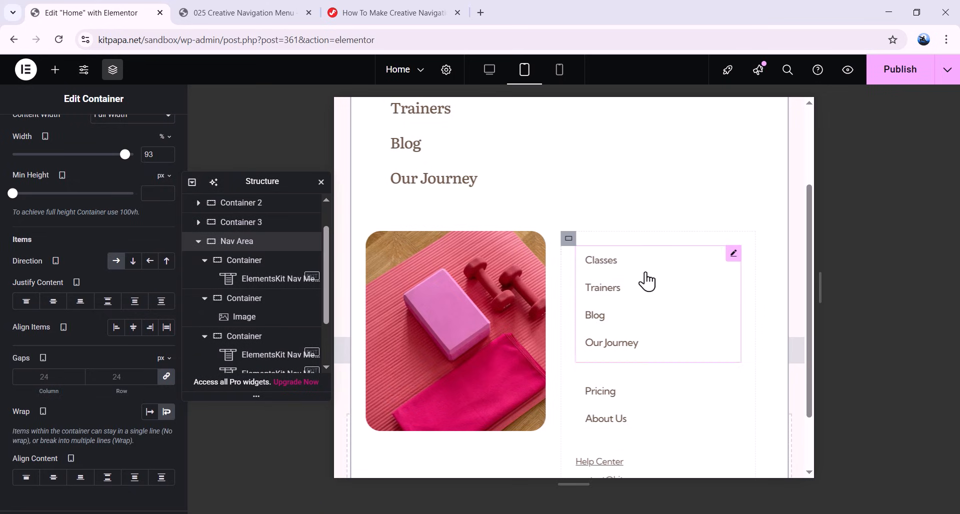
left_click(569, 239)
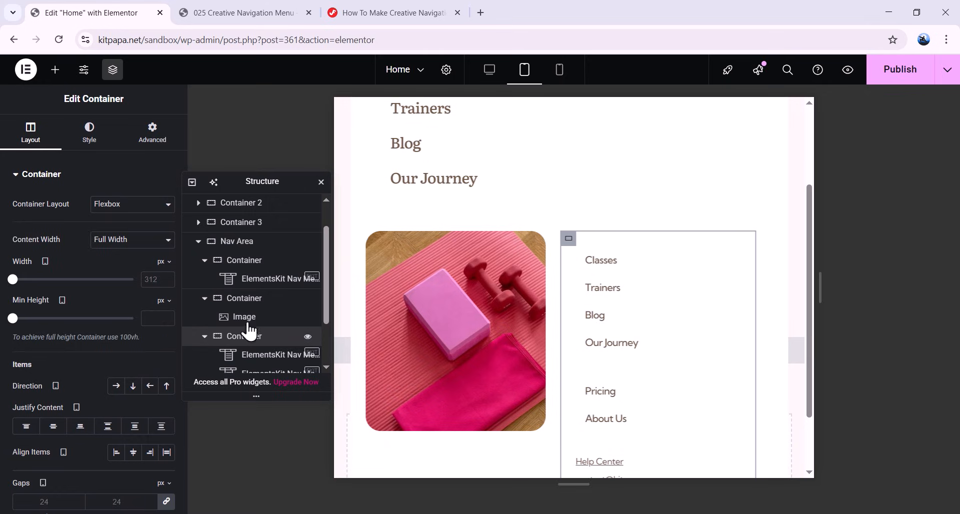
scroll(165, 415, "down", 3)
left_click(165, 419)
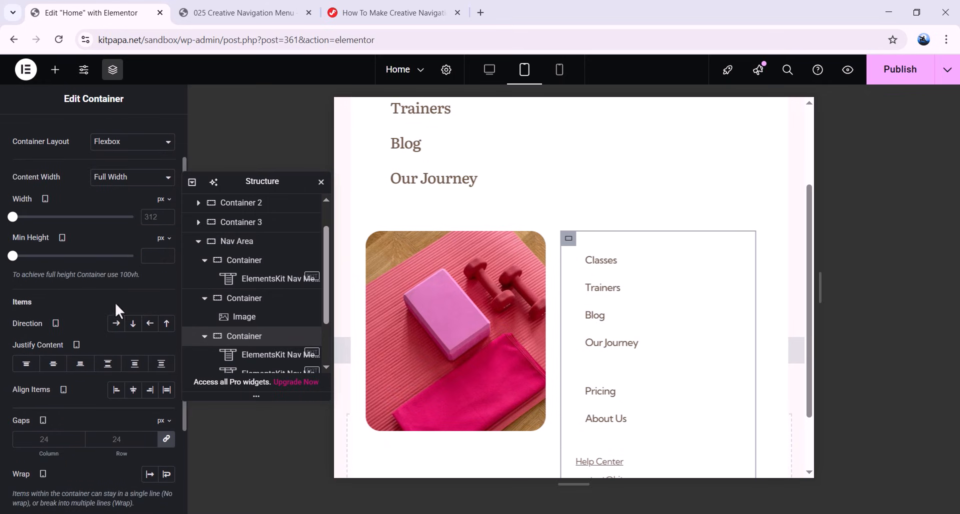
left_click(117, 261)
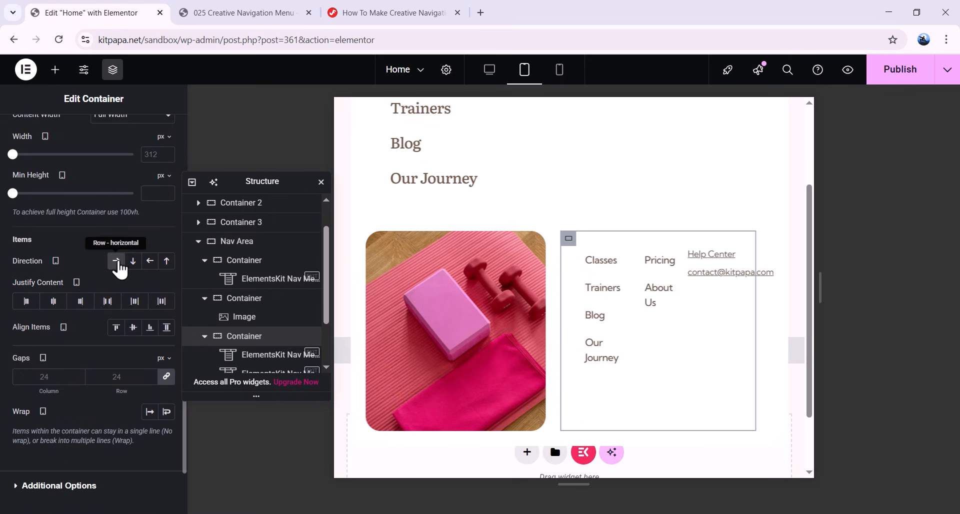
left_click(166, 412)
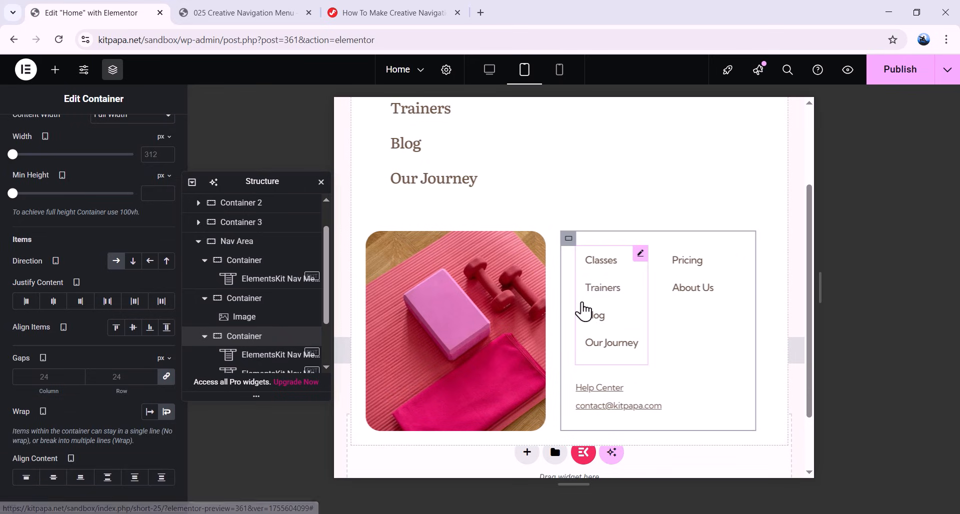
Step: Set the tablet item spacing of the small Nav Menu starting with Classes to 0 top, 0 right, 8 bottom and 0 left
left_click(612, 305)
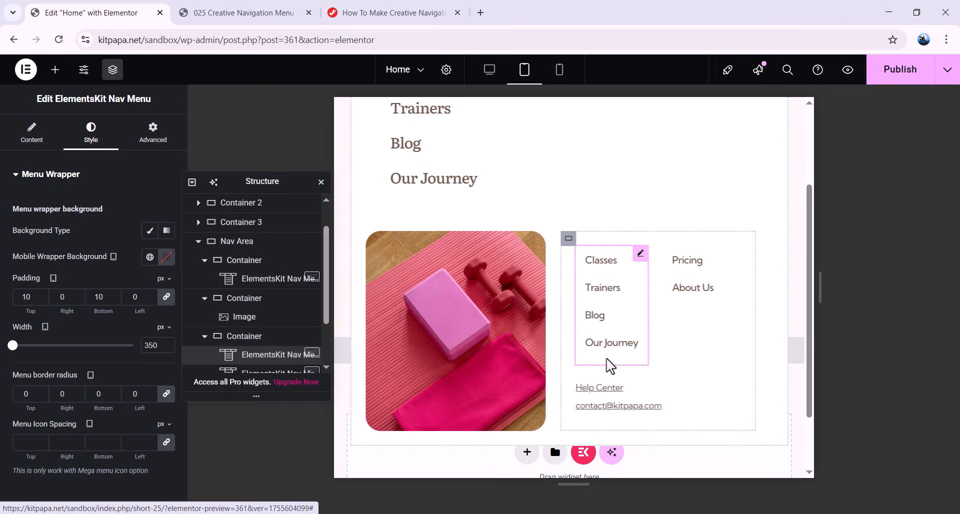
scroll(86, 278, "down", 2)
scroll(85, 280, "up", 2)
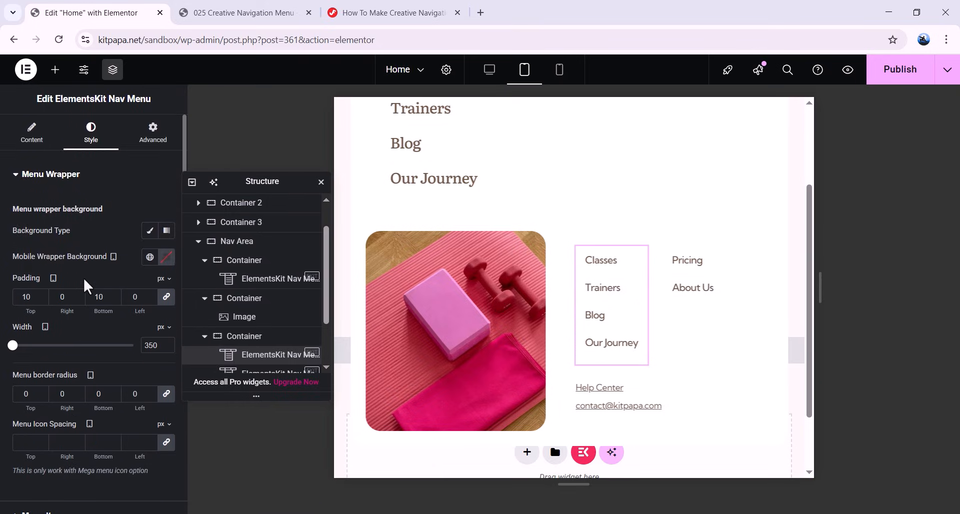
scroll(86, 281, "down", 3)
left_click(54, 329)
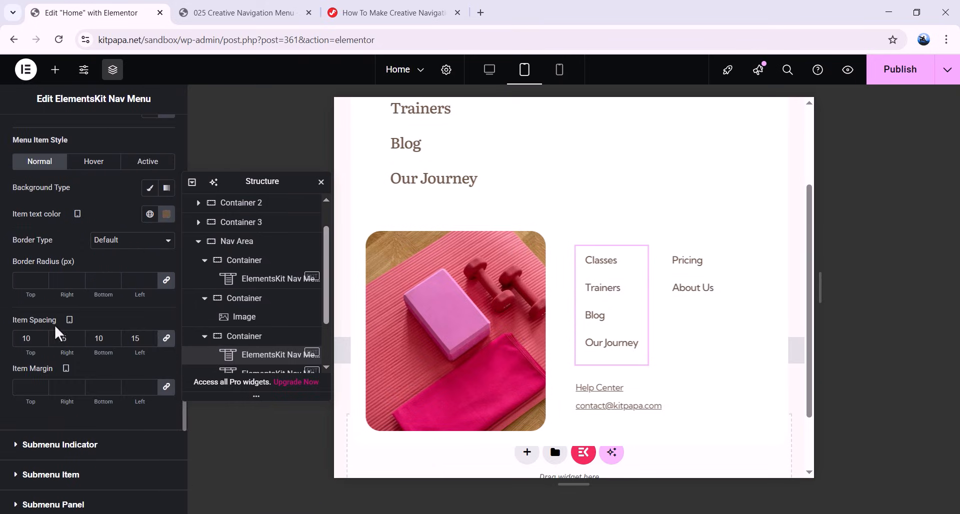
scroll(54, 324, "up", 1)
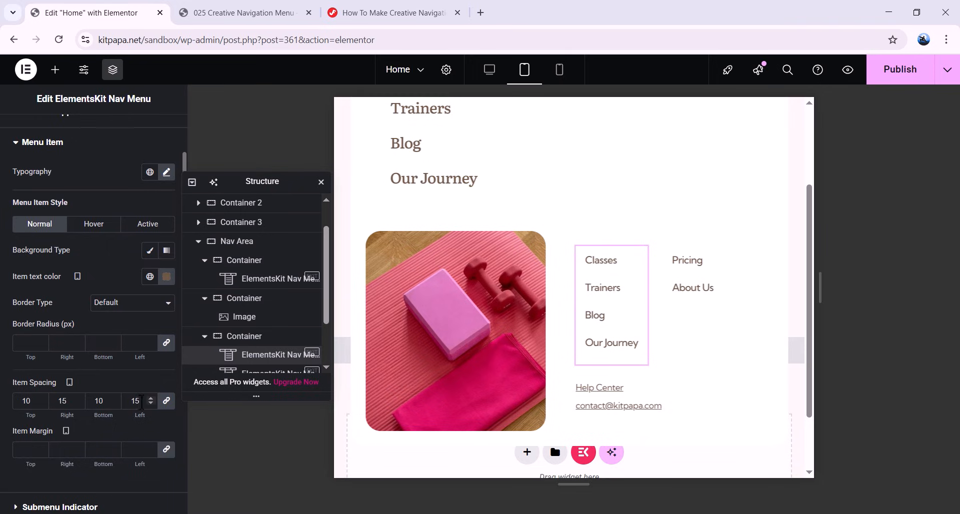
double_click(135, 400)
type("0")
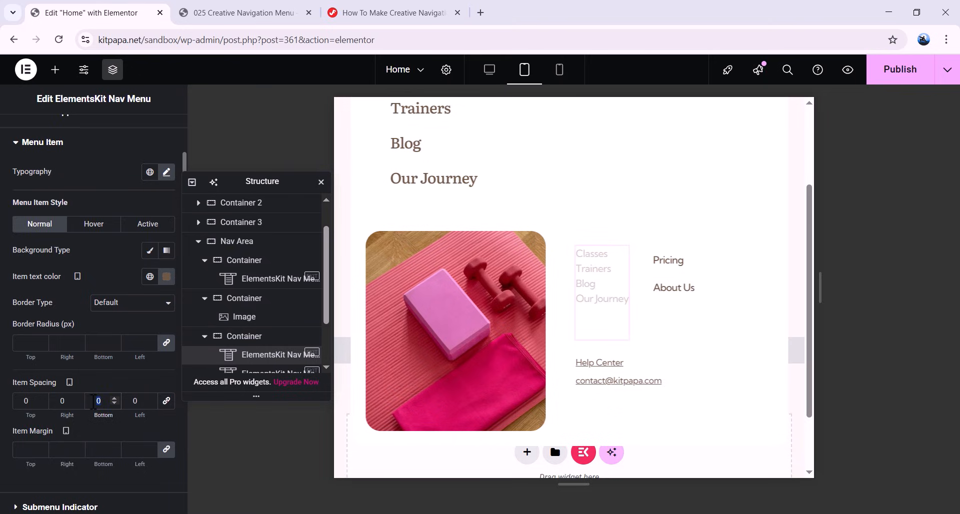
type("8")
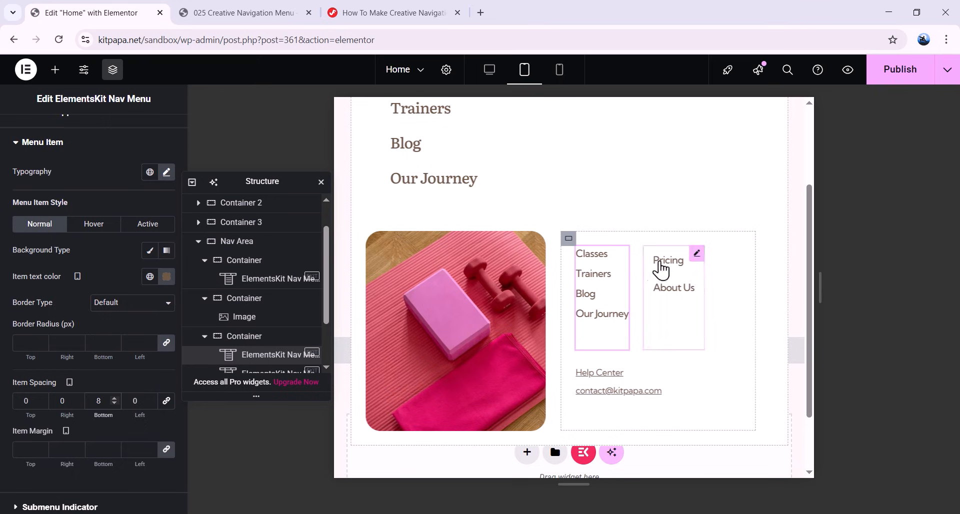
Step: Copy the small Classes Nav Menu's style onto the Pricing and About Us Nav Menu
right_click(622, 264)
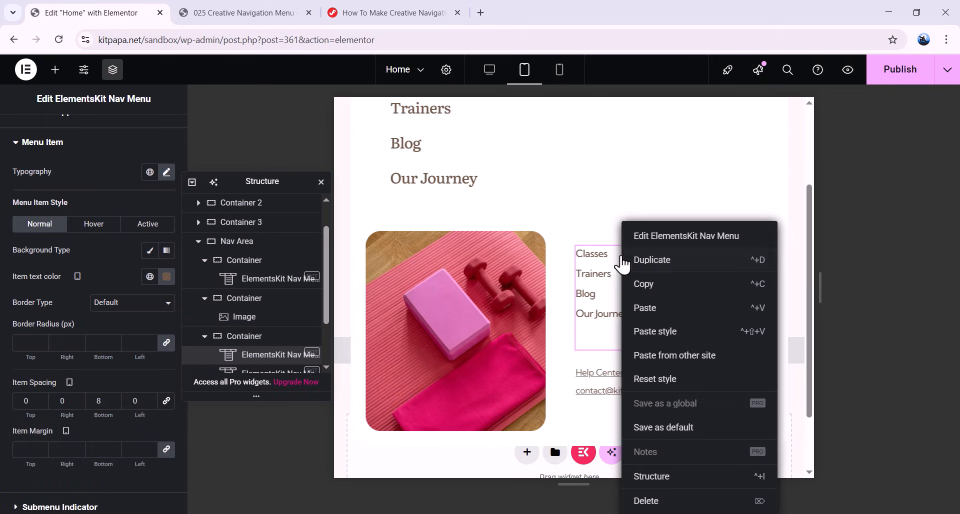
left_click(645, 283)
right_click(695, 262)
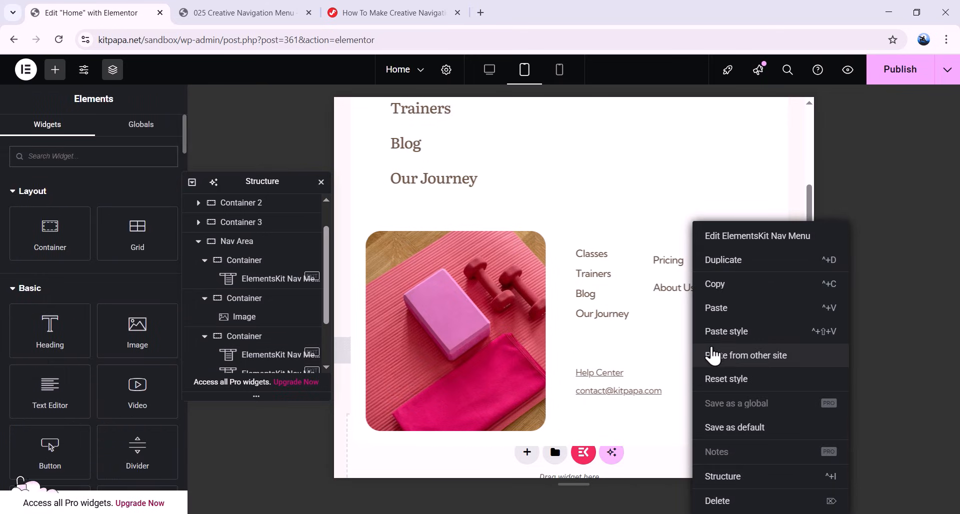
left_click(751, 343)
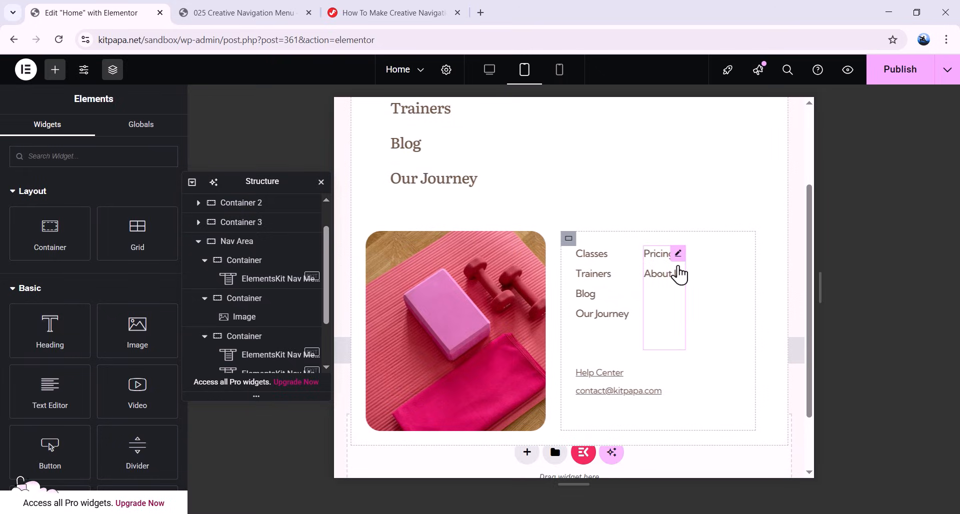
Step: Review the full tablet layout with the editing panel hidden, switch to the mobile layout and examine the menus there
left_click(678, 271)
left_click_drag(259, 186, 294, 194)
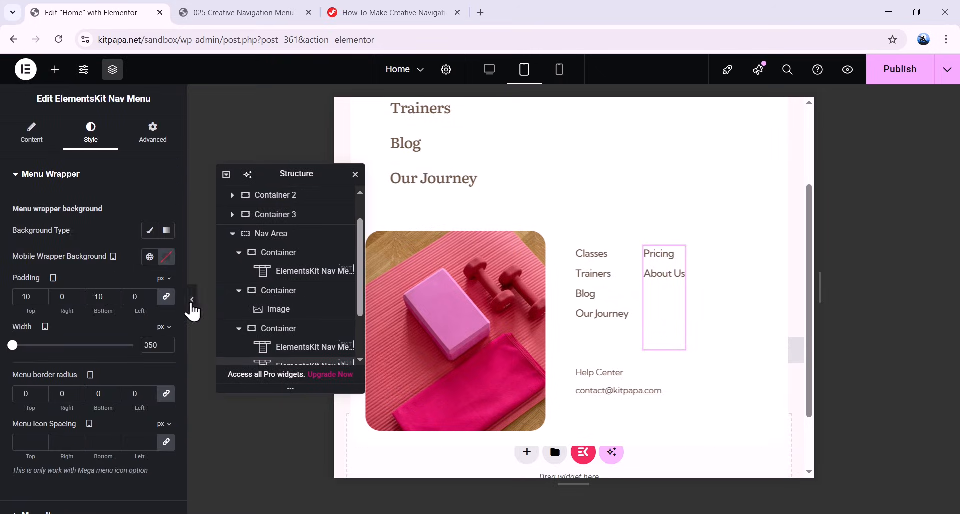
left_click(191, 300)
scroll(630, 294, "up", 3)
scroll(447, 323, "down", 2)
scroll(464, 306, "up", 2)
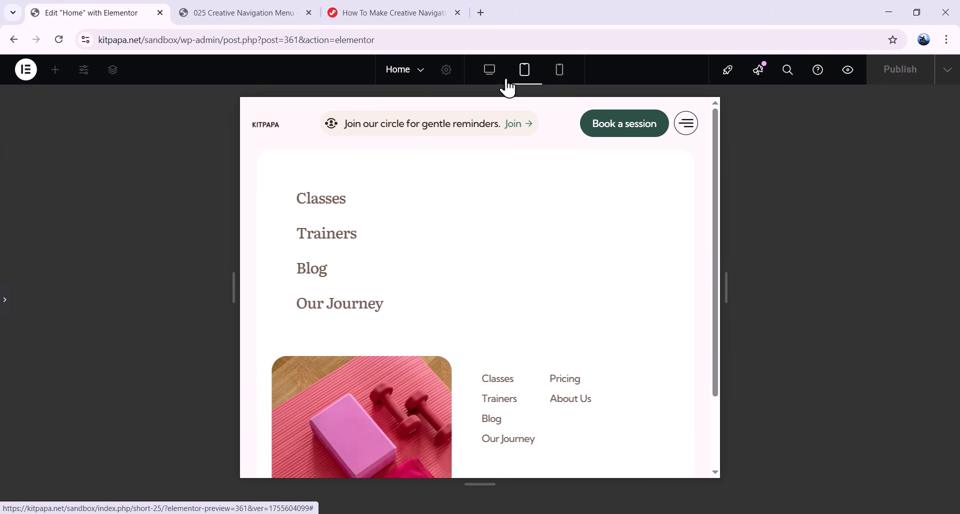
left_click(556, 73)
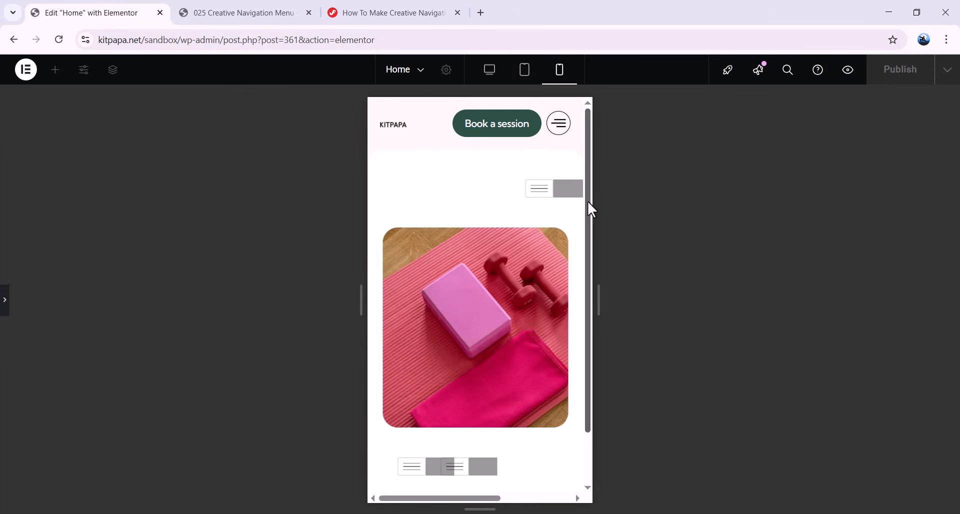
scroll(588, 275, "down", 1)
scroll(589, 265, "up", 2)
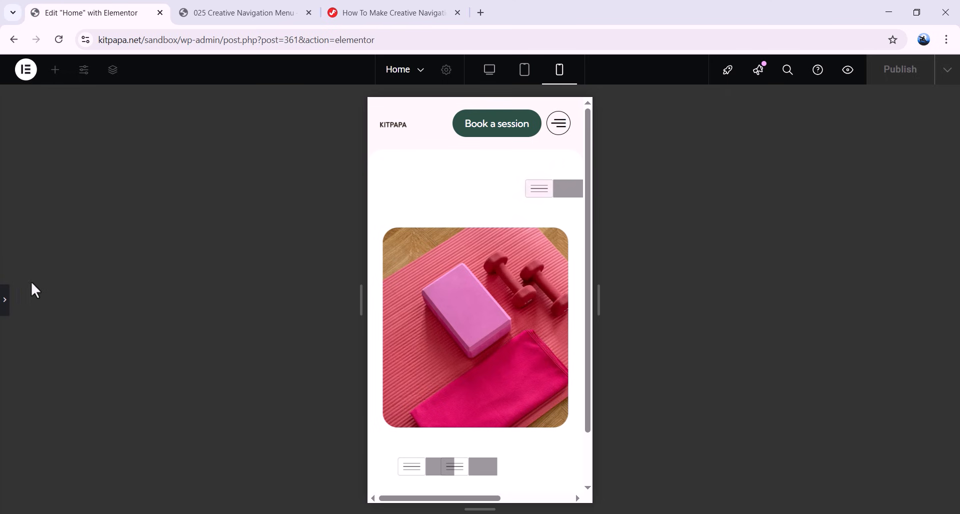
left_click(5, 308)
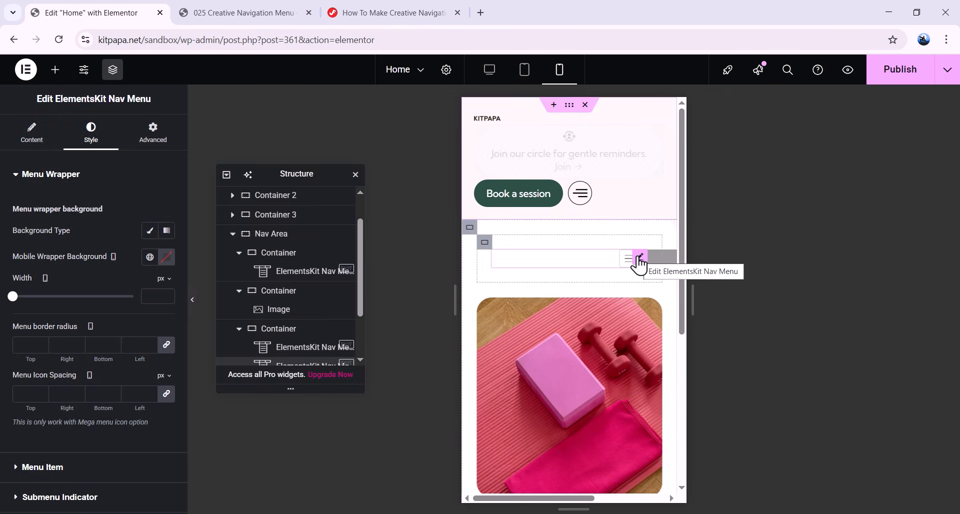
Step: Check the large Nav Menu's content settings and copy the CSS for hiding the toggle menu on mobile devices from the tutorial page
left_click(633, 257)
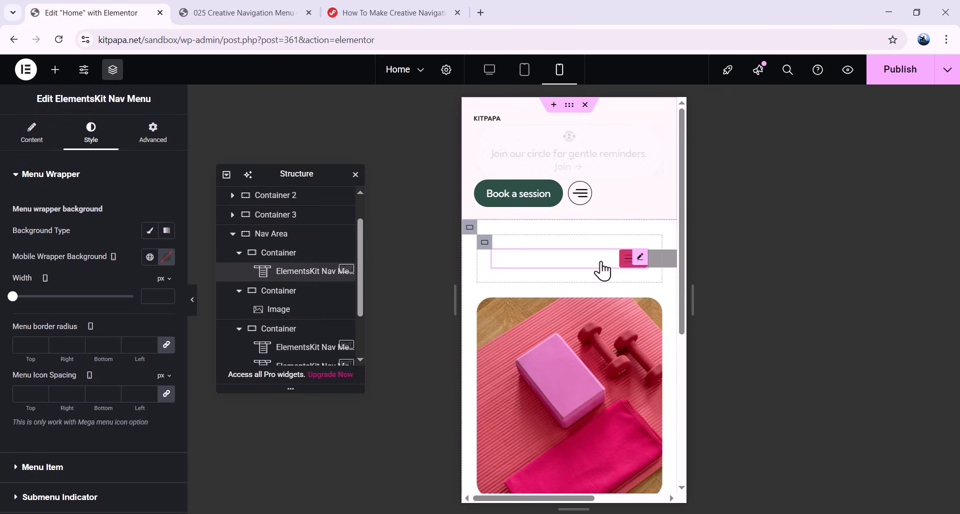
left_click(32, 133)
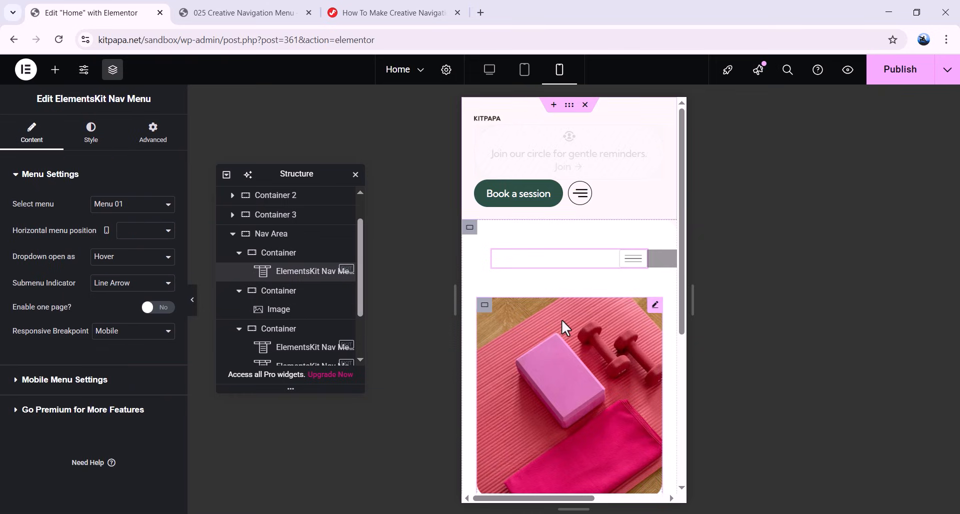
left_click(395, 13)
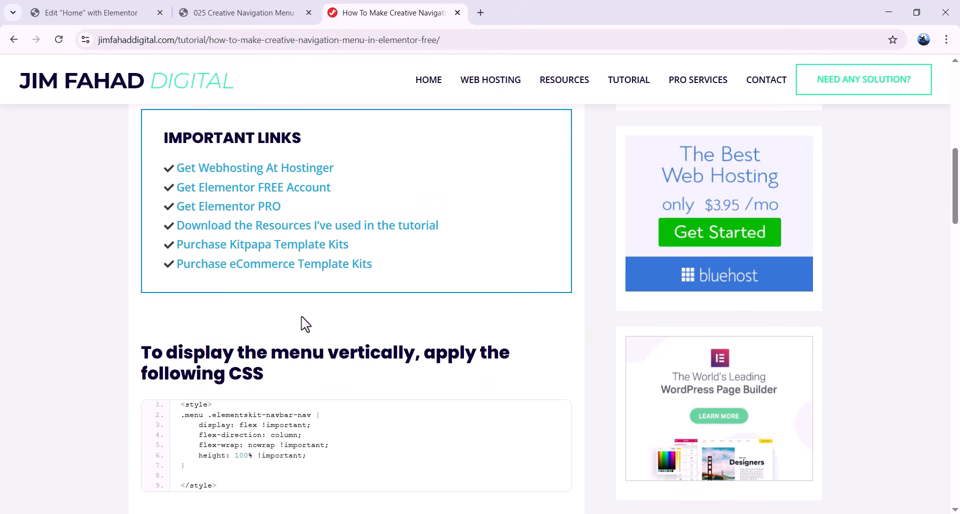
scroll(336, 356, "down", 10)
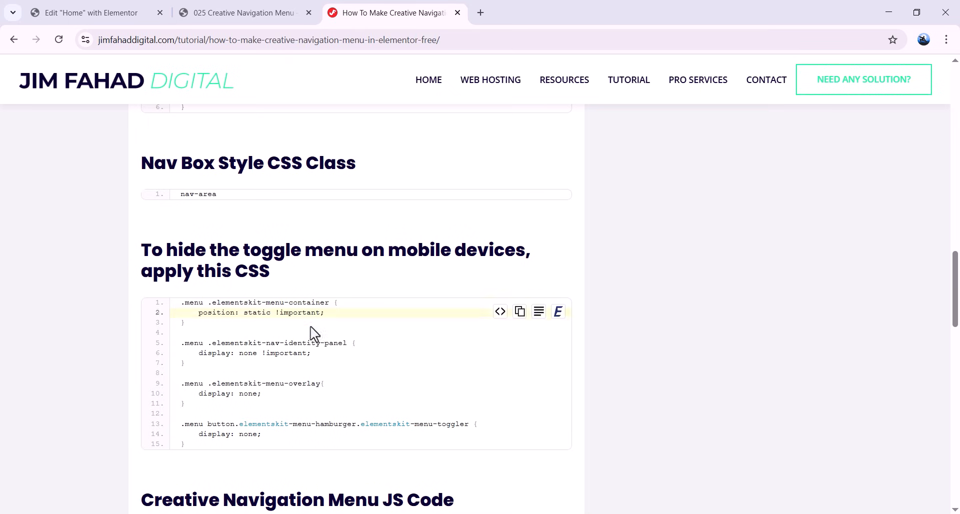
left_click(520, 312)
Step: Return to the Elementor editor and paste the toggle-hiding CSS into the CUSTOM CODE HTML widget before the closing style tag, reviewing the mobile menus
left_click(114, 8)
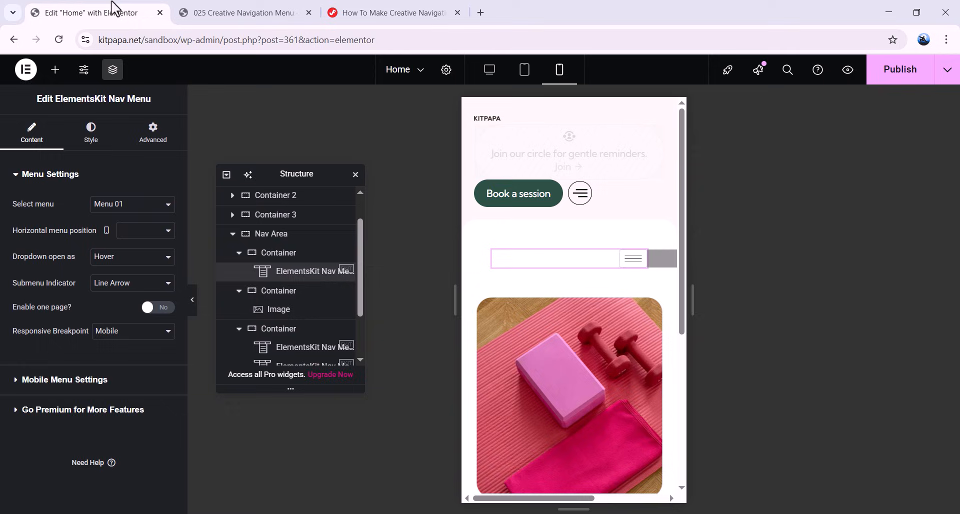
scroll(530, 278, "down", 5)
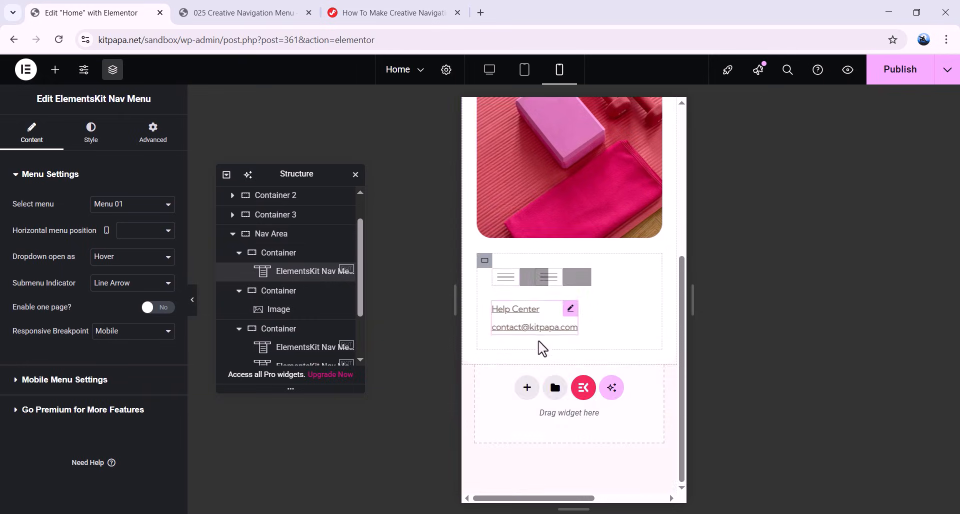
scroll(544, 399, "up", 1)
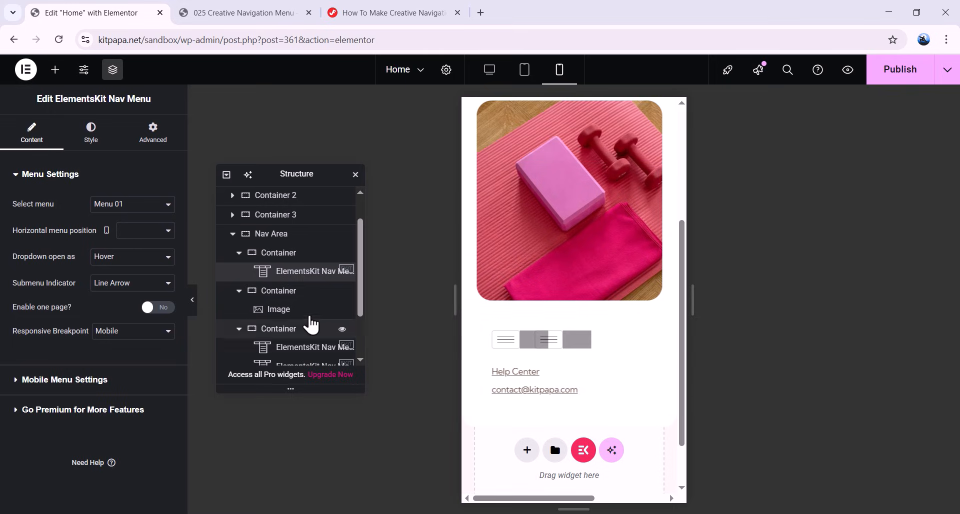
scroll(314, 329, "down", 2)
left_click(270, 355)
left_click(94, 296)
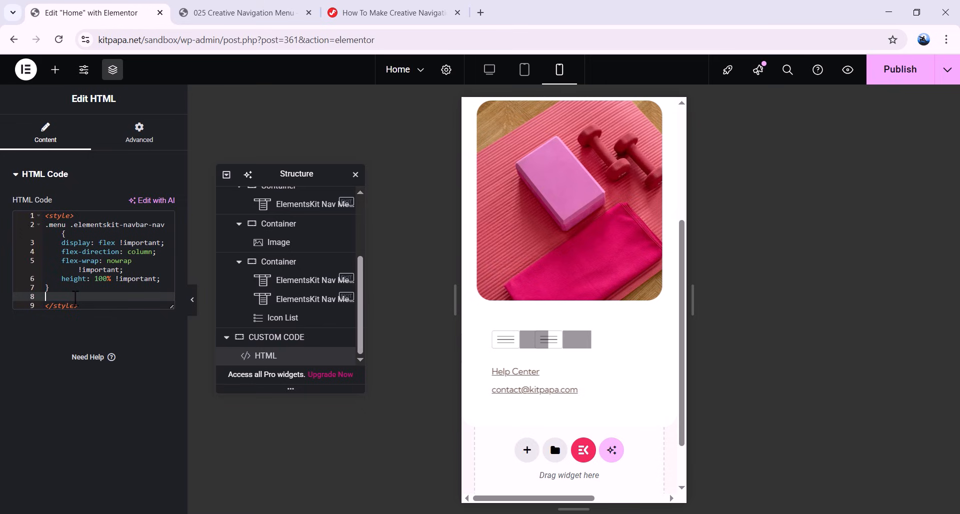
key("Return")
key("Return")
right_click(79, 314)
left_click(96, 165)
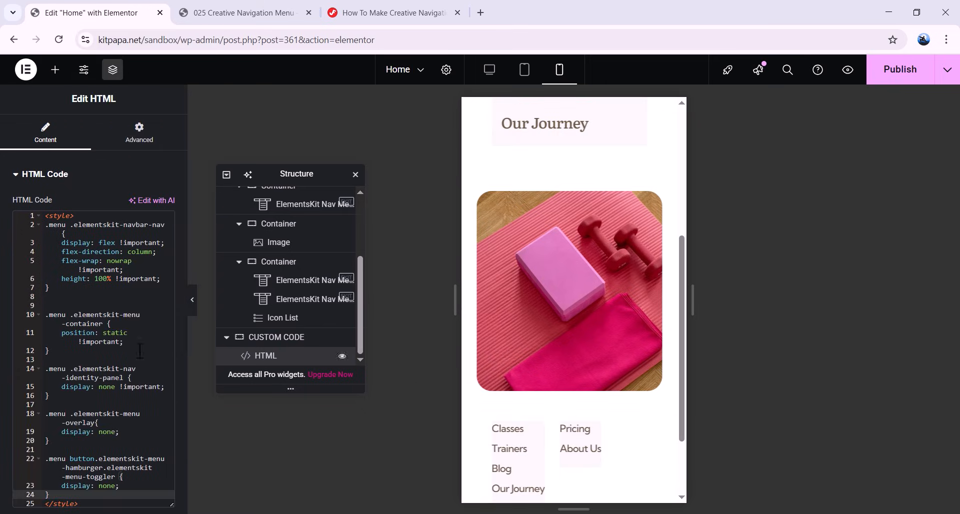
scroll(578, 334, "up", 5)
scroll(570, 330, "down", 5)
scroll(566, 315, "up", 5)
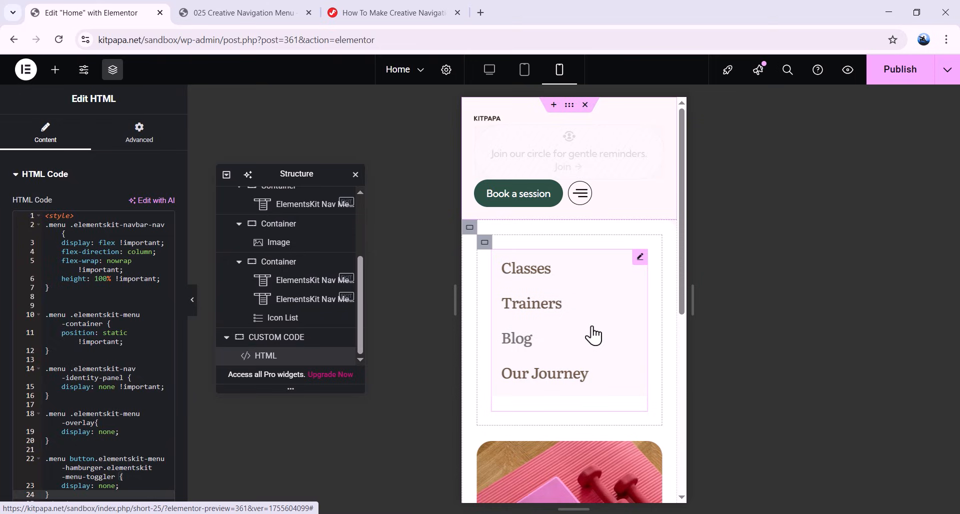
Step: Set the mobile padding of the container holding the large Nav Menu to 0 on all sides
left_click(484, 243)
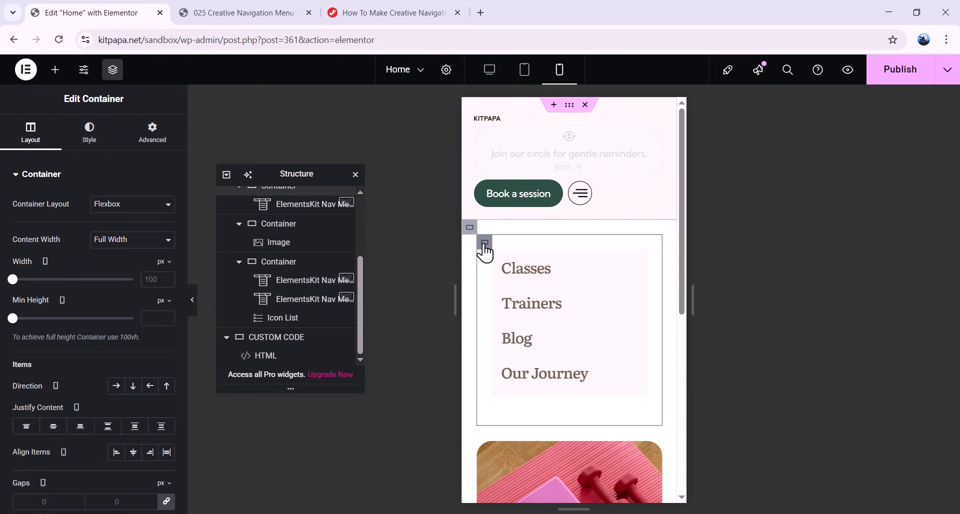
left_click(152, 134)
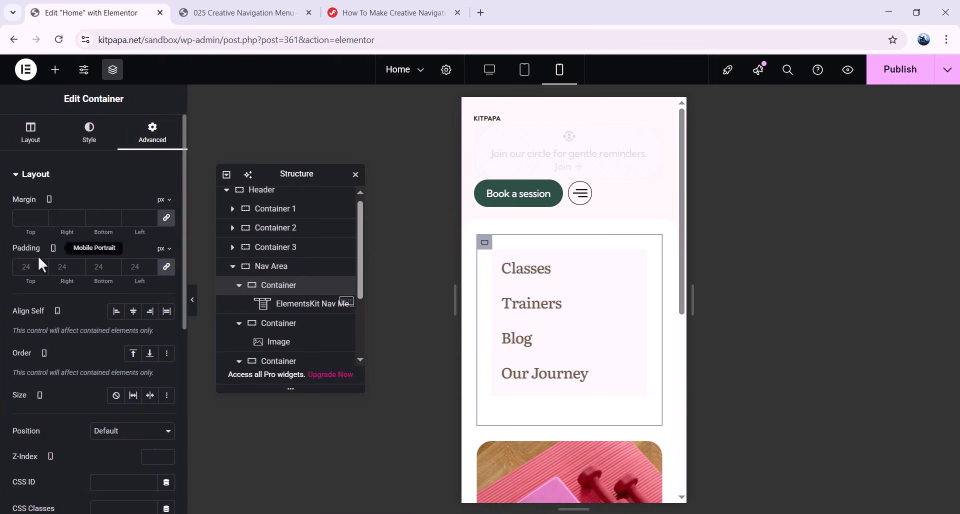
left_click(28, 266)
type("0")
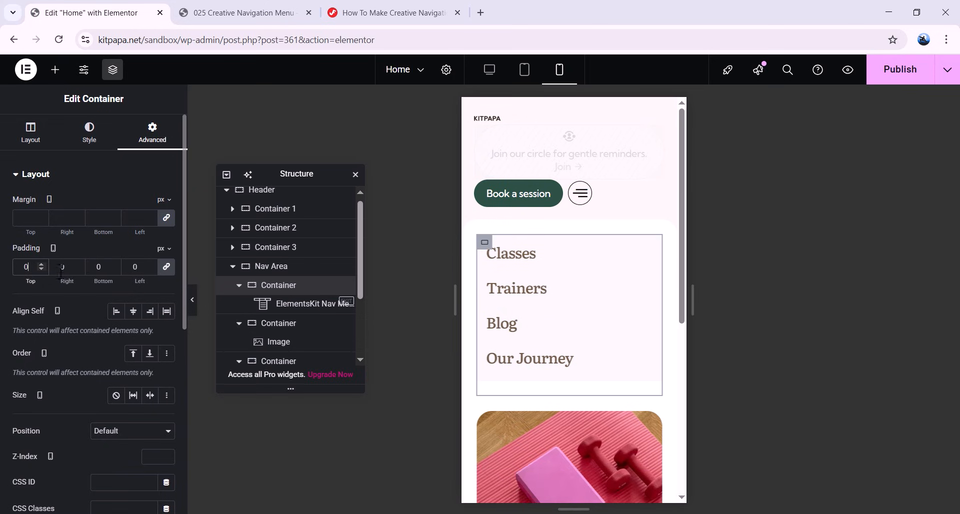
Step: Set the large Nav Menu's Mobile Wrapper Background to white and review the mobile panel
left_click(524, 288)
left_click(91, 134)
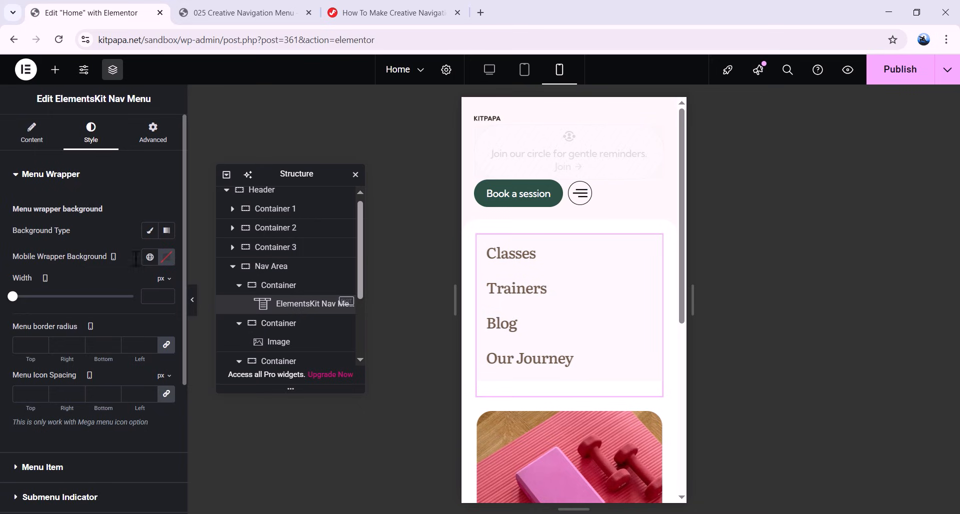
left_click(167, 257)
left_click_drag(136, 350, 84, 296)
left_click(4, 335)
scroll(540, 305, "down", 6)
scroll(544, 310, "up", 5)
scroll(557, 284, "down", 5)
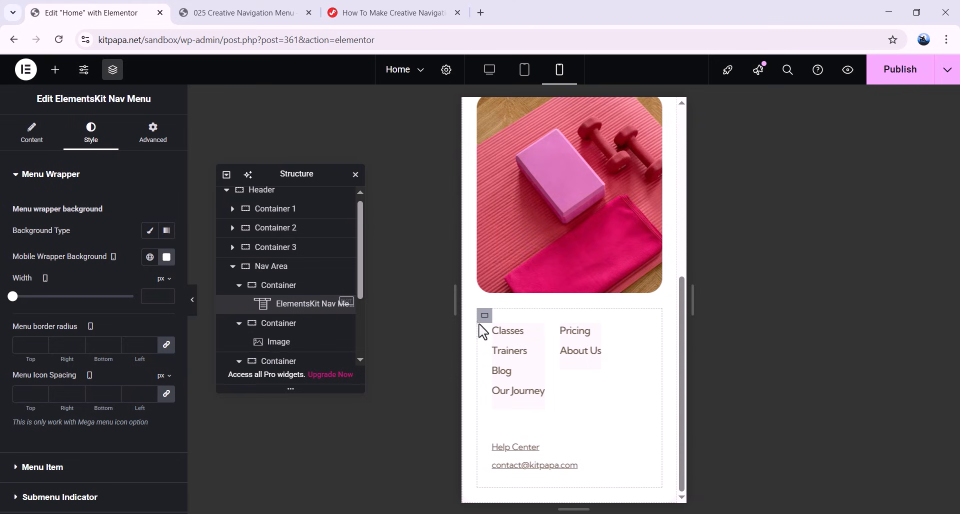
Step: Set the mobile padding of the third container with the small menus and Icon List to 0 on all sides
left_click(486, 322)
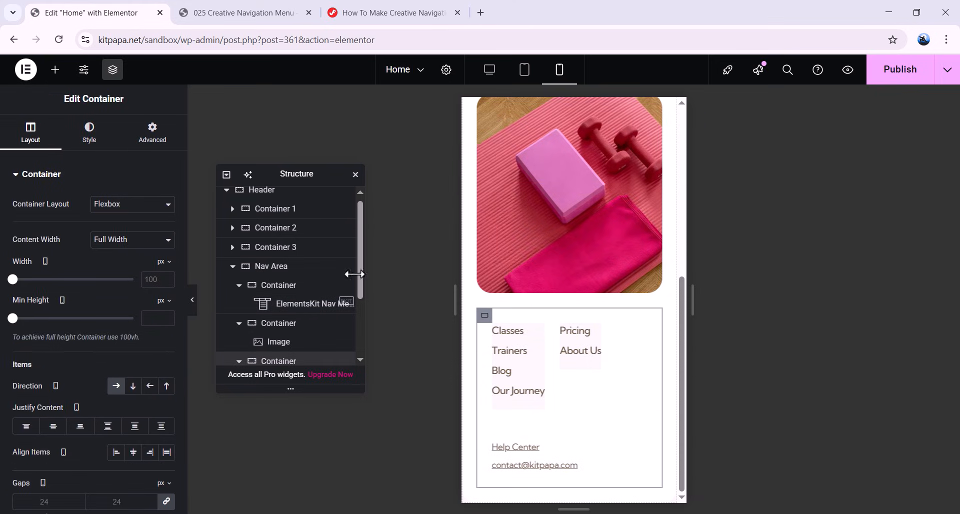
left_click(131, 138)
left_click(32, 267)
type("0")
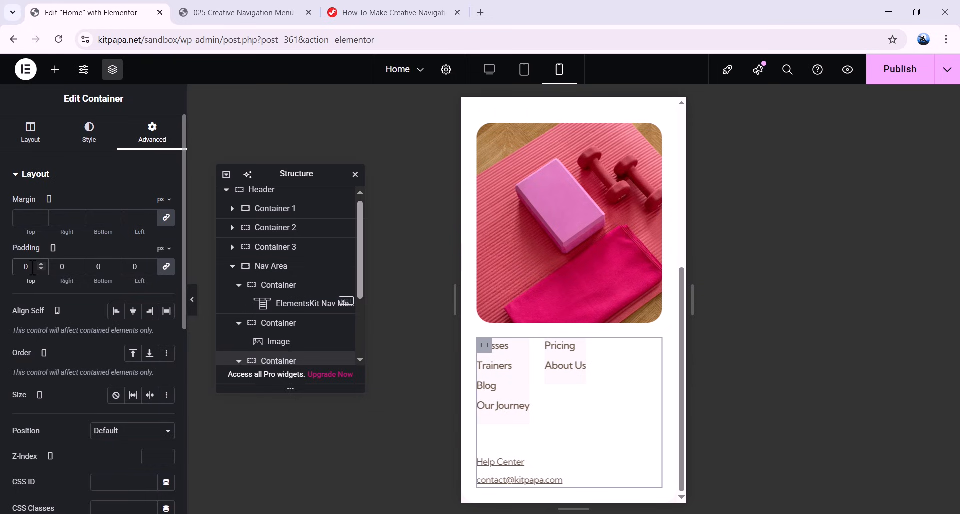
Step: Set the Mobile Wrapper Background of the small Nav Menu starting with Classes to white
left_click(510, 369)
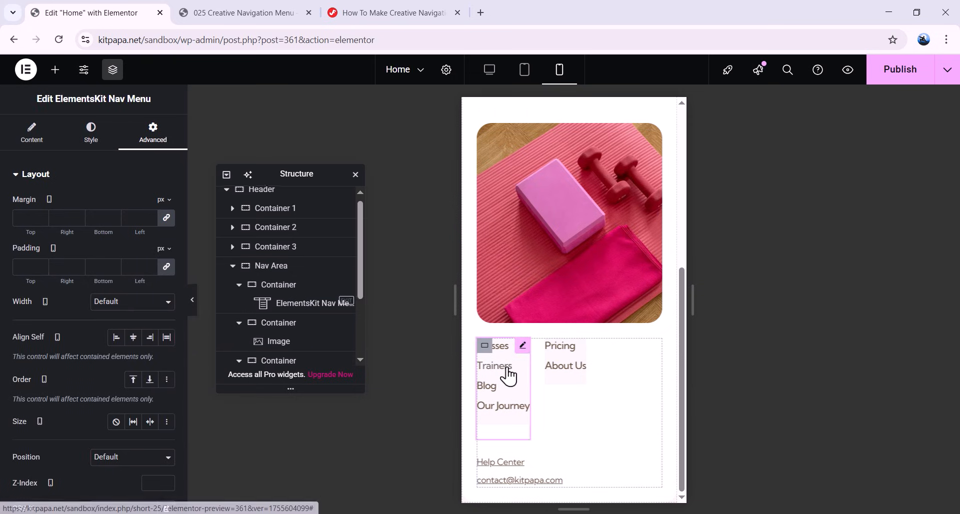
left_click(89, 144)
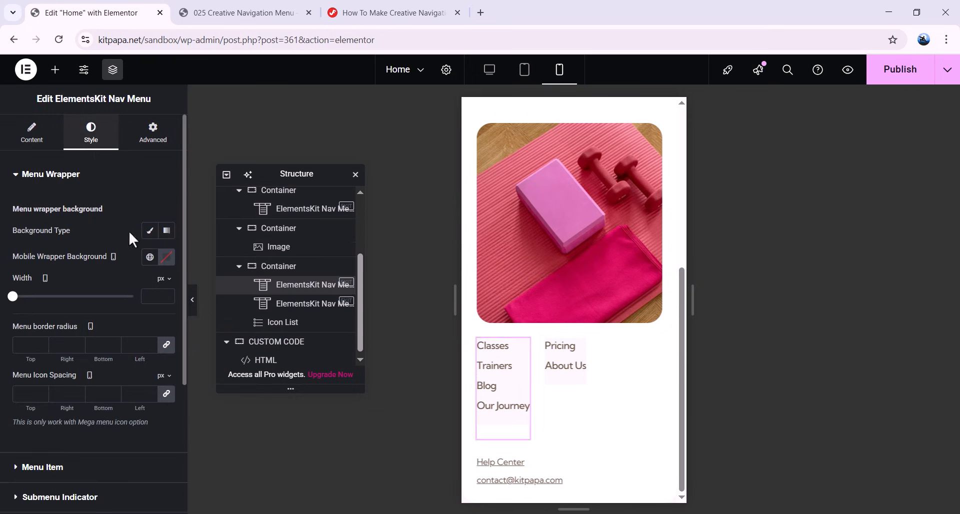
left_click(167, 257)
left_click_drag(167, 308, 77, 290)
left_click(83, 266)
Step: Copy the style of the small Nav Menu starting with Classes onto the small Nav Menu starting with Pricing
right_click(519, 356)
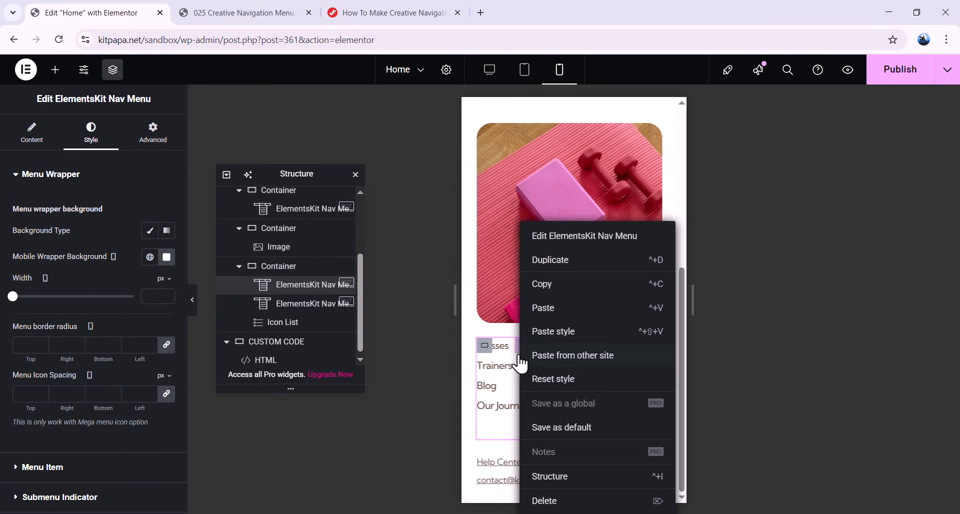
left_click(541, 286)
right_click(557, 355)
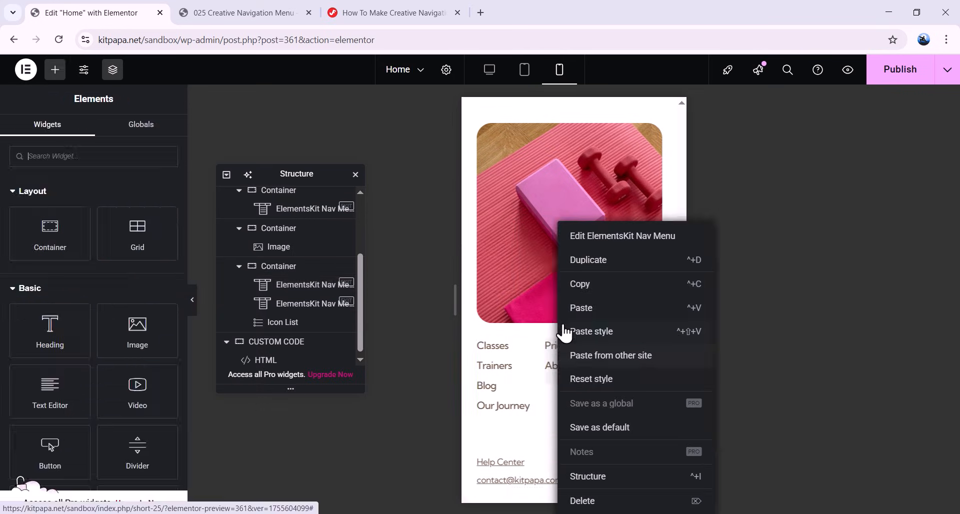
left_click(591, 332)
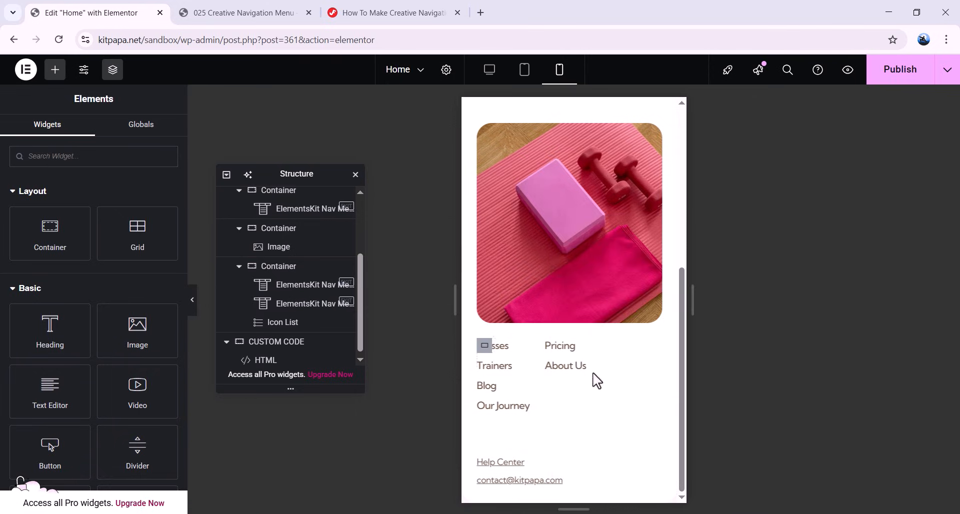
Step: Review the panel layout in mobile, tablet and desktop preview and compare it with the 025 Creative Navigation Menu reference page
left_click(196, 303)
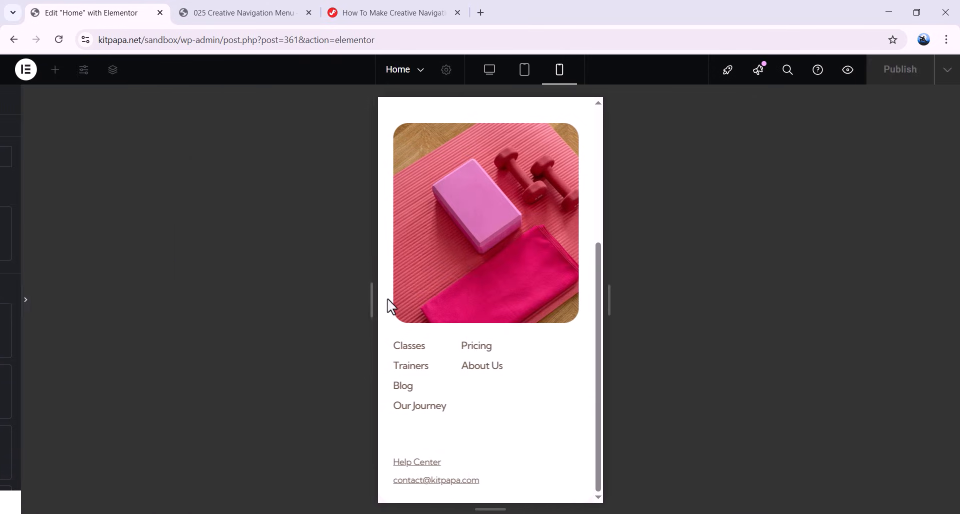
scroll(501, 210, "down", 5)
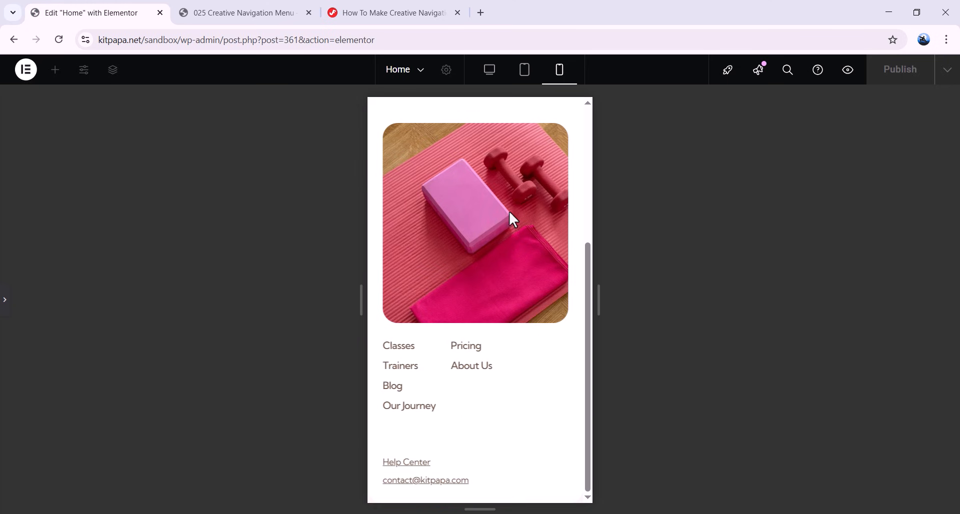
left_click(525, 72)
left_click(490, 72)
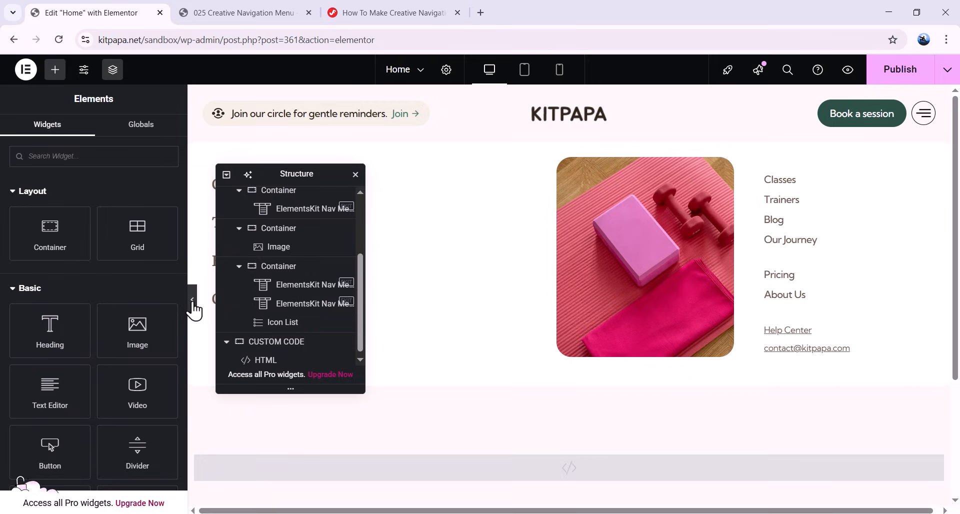
left_click(192, 300)
left_click(245, 13)
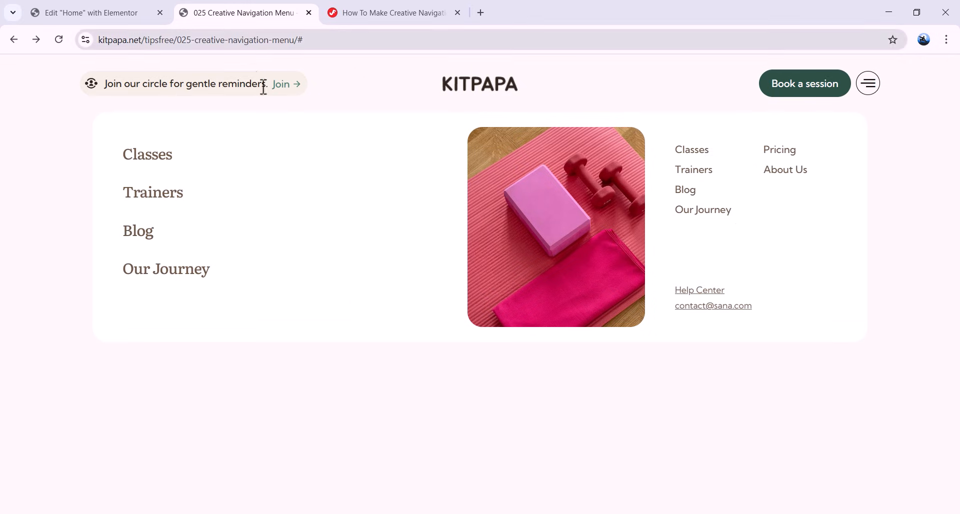
left_click(131, 15)
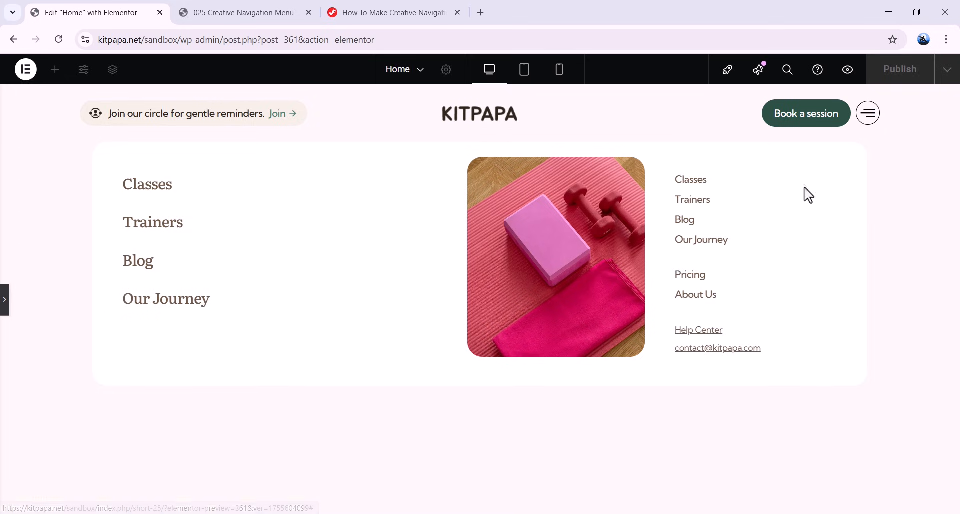
left_click(4, 300)
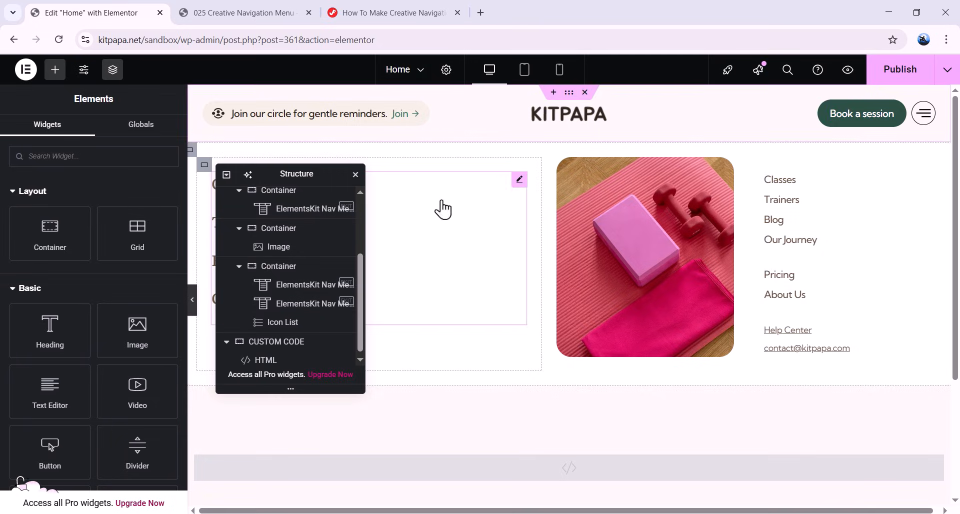
Step: Copy the Creative Navigation Menu JS Code from the tutorial page
left_click(421, 15)
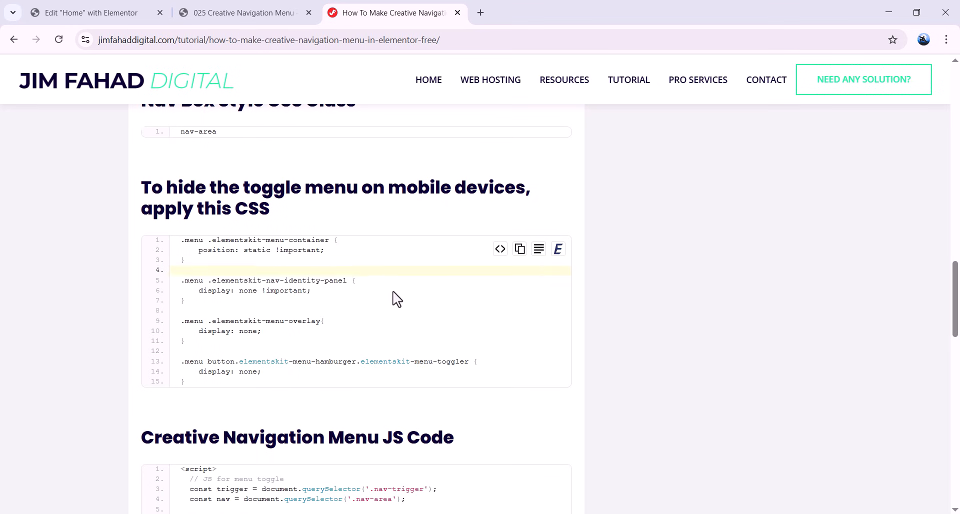
scroll(396, 289, "down", 5)
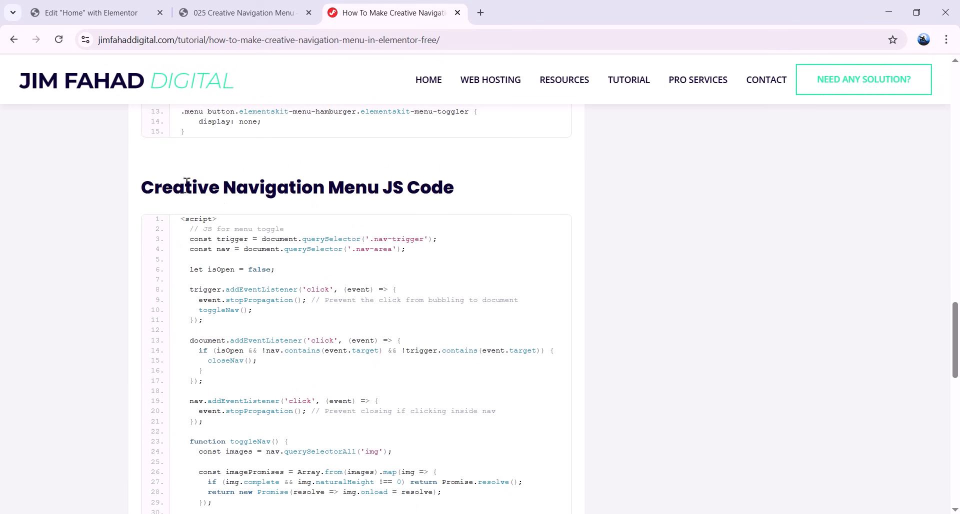
scroll(482, 240, "up", 1)
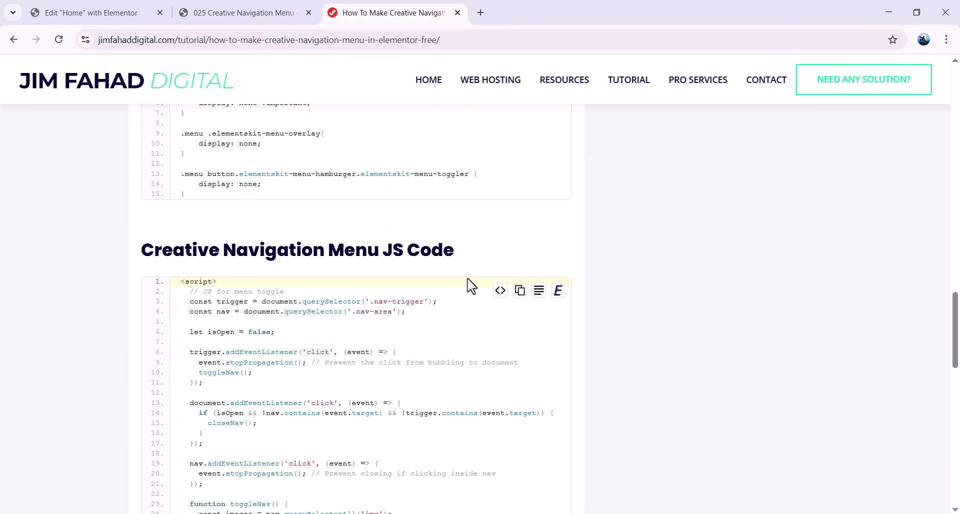
scroll(382, 350, "down", 8)
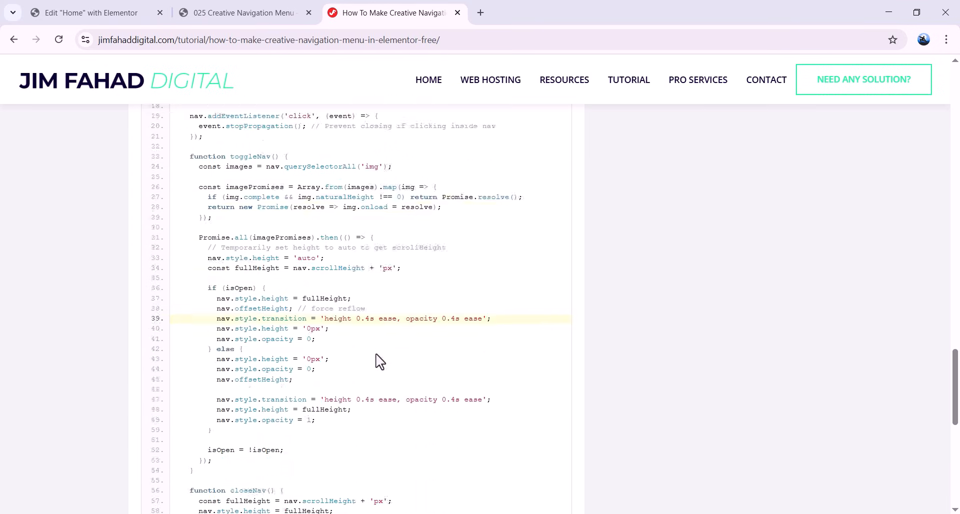
scroll(350, 280, "up", 8)
mouse_move(504, 300)
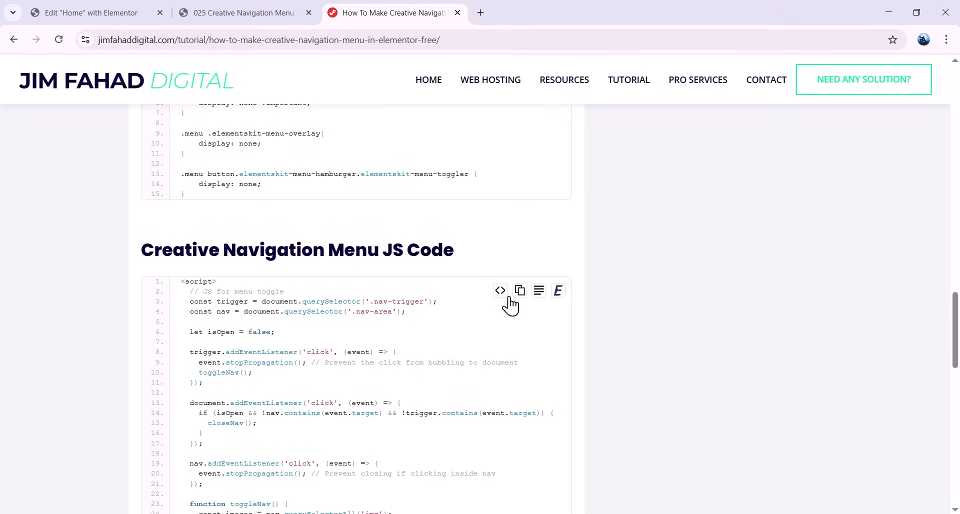
Step: Paste the copied script below the closing style tag in the Elementor HTML widget, leaving one blank line between them
left_click(106, 14)
scroll(499, 364, "down", 2)
left_click(497, 351)
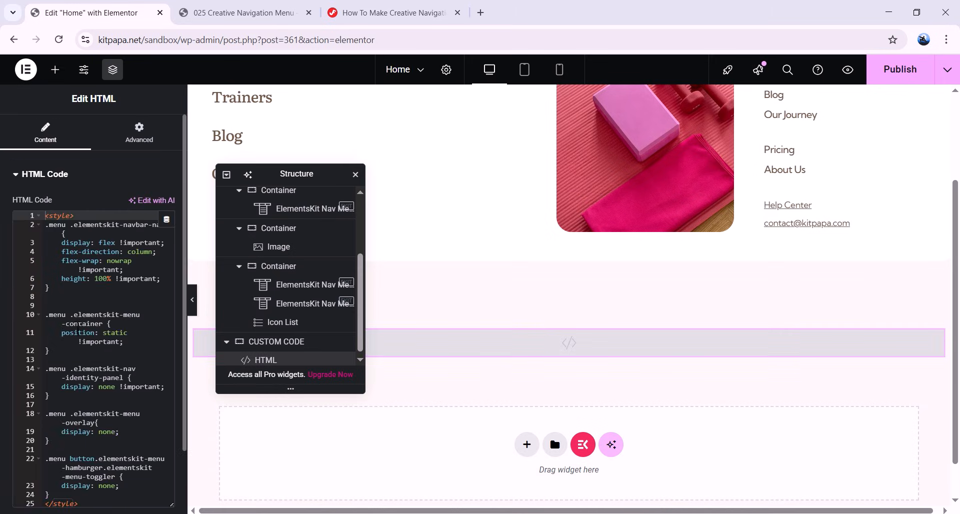
scroll(90, 346, "down", 2)
left_click(78, 426)
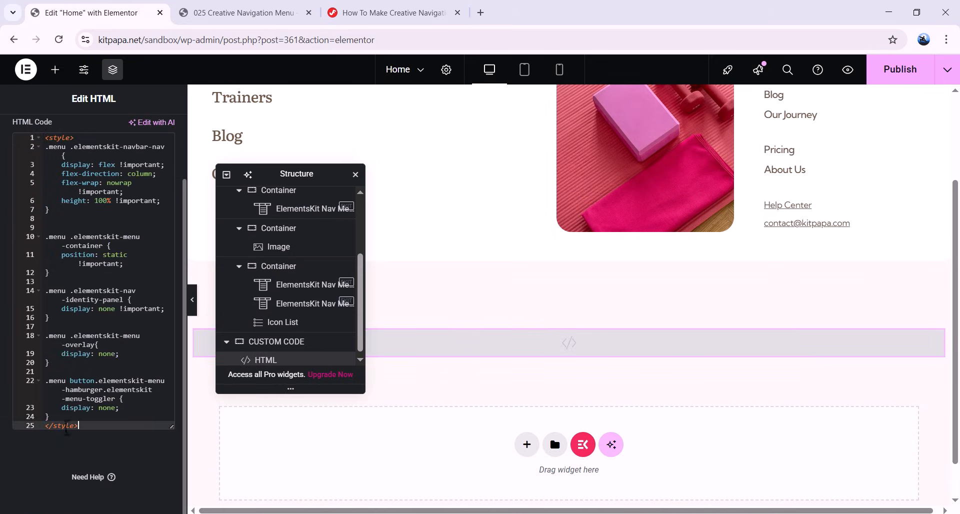
key("Return")
key("Return")
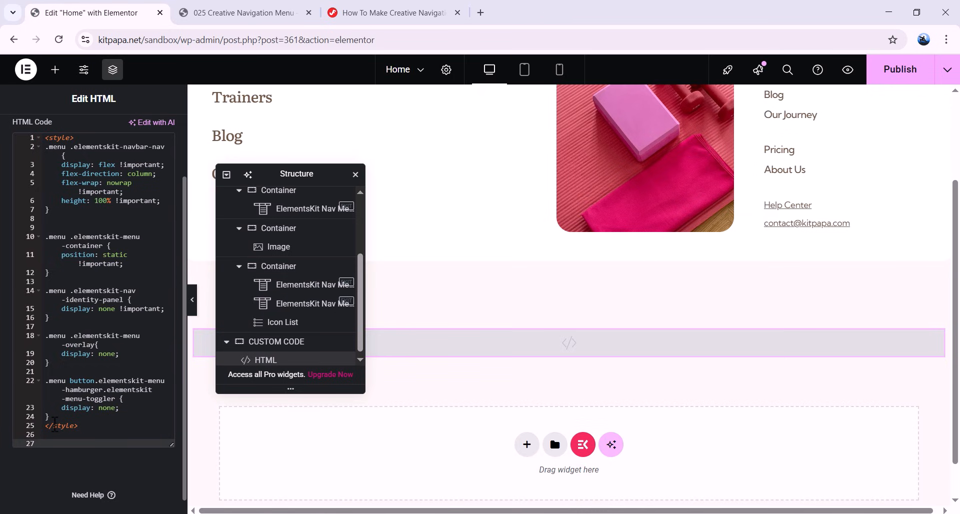
right_click(85, 445)
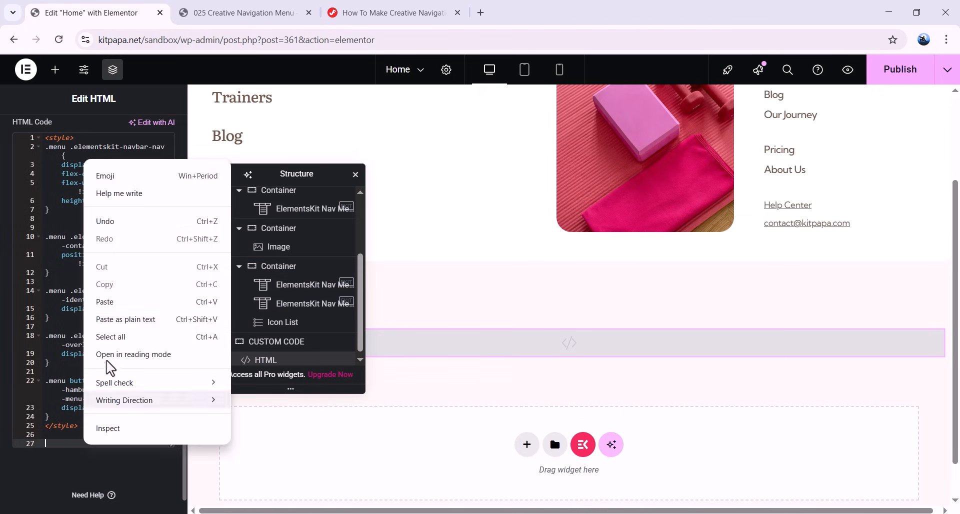
left_click(124, 303)
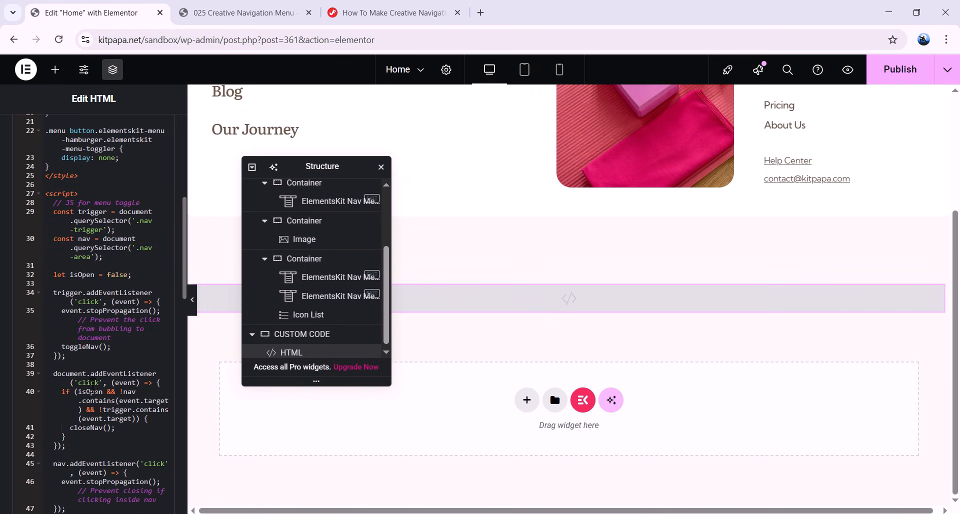
Step: Copy the Nav Box Style CSS snippet from the tutorial page
scroll(495, 370, "up", 3)
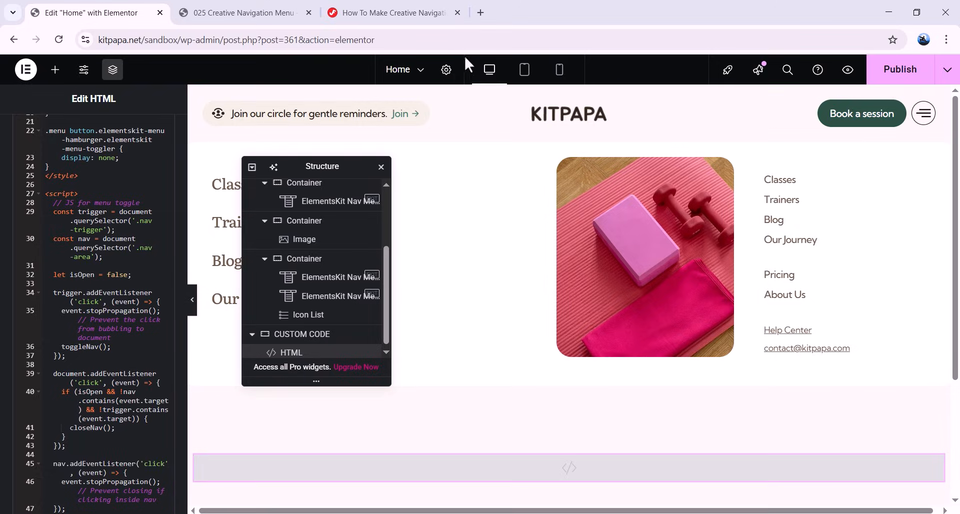
left_click(442, 23)
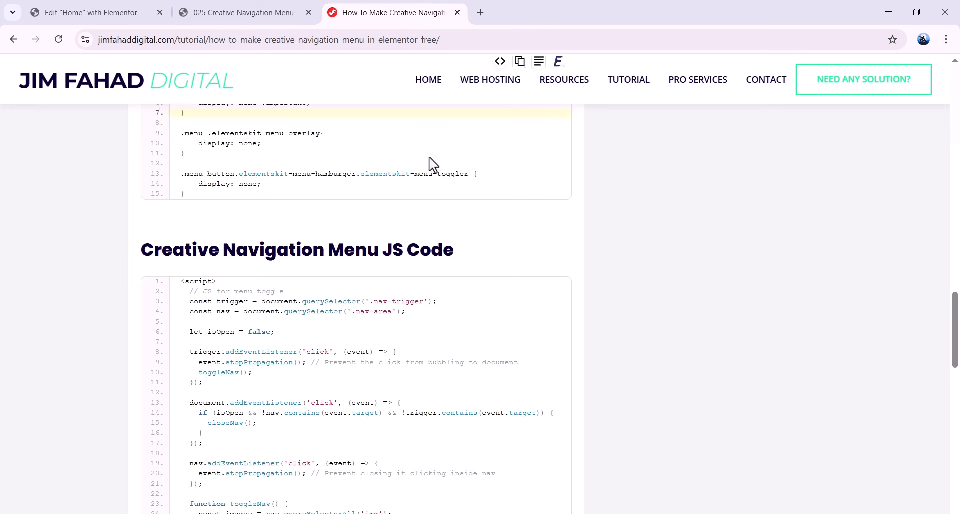
scroll(465, 239, "down", 10)
scroll(465, 239, "up", 4)
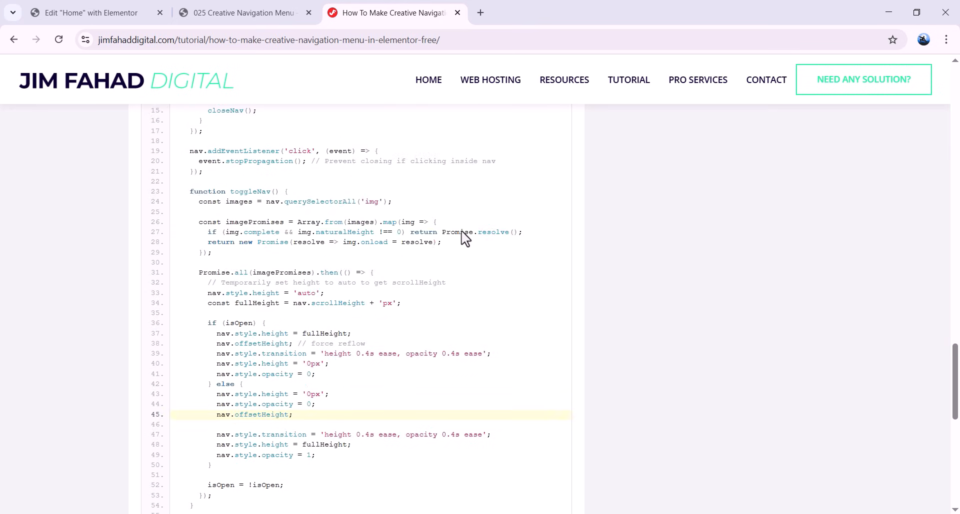
scroll(465, 239, "up", 15)
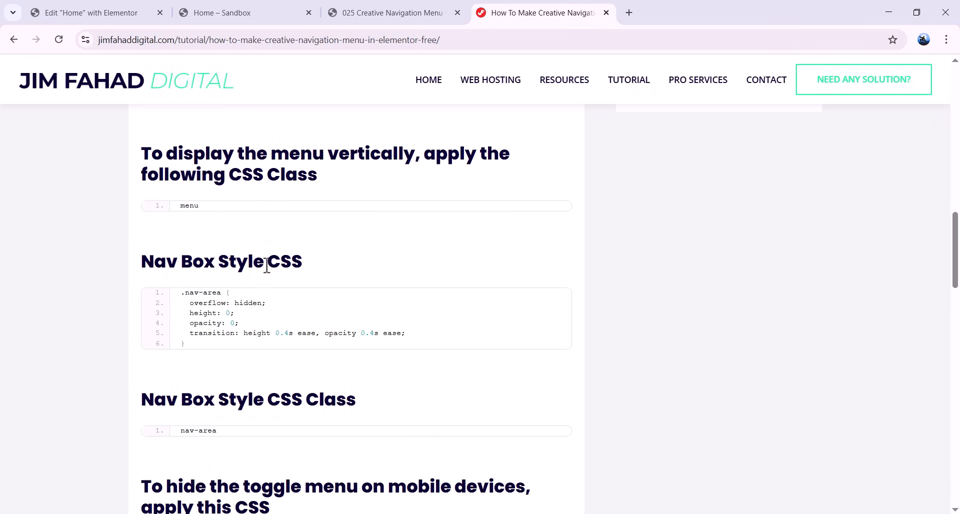
left_click(520, 302)
Step: Paste the nav-area rule before the closing style tag in the Elementor HTML widget and change its selector to #nav-area
left_click(92, 12)
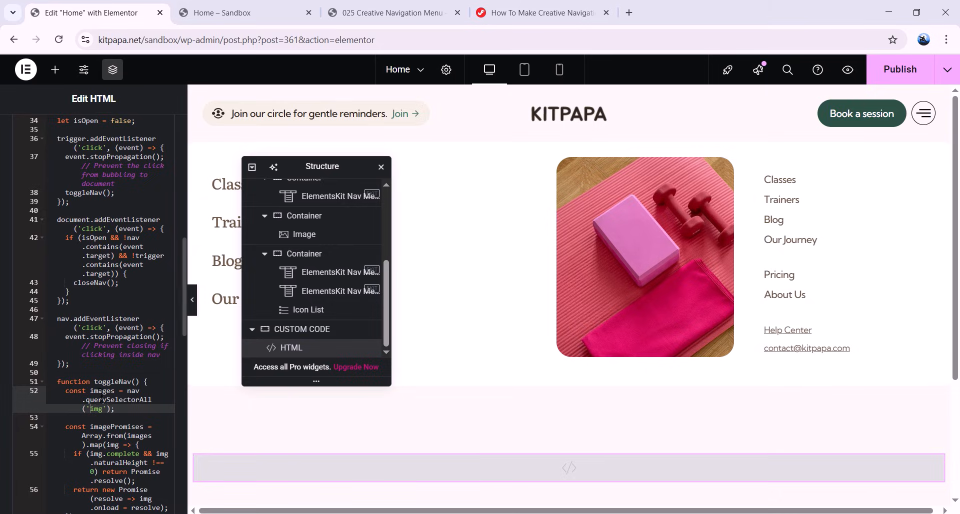
scroll(101, 367, "up", 10)
left_click(70, 385)
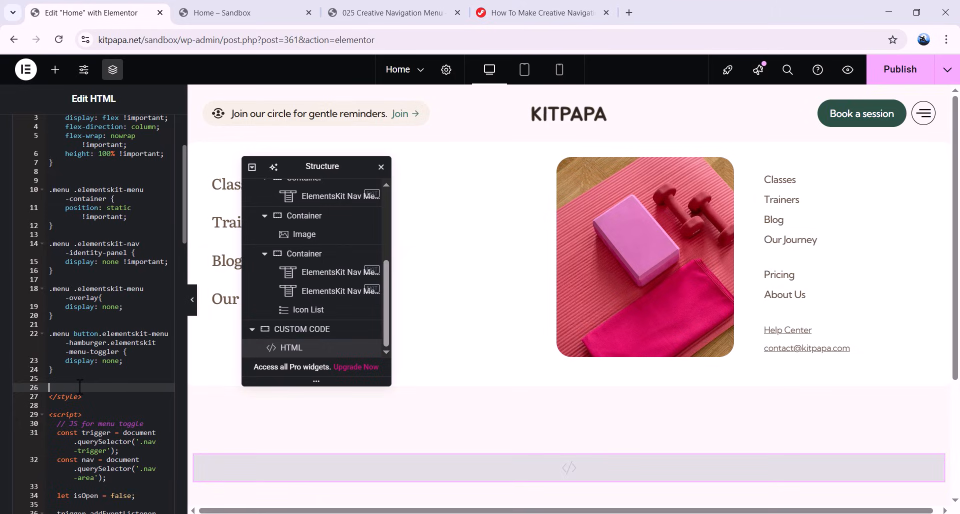
key("ctrl+v")
key("Delete")
type("#")
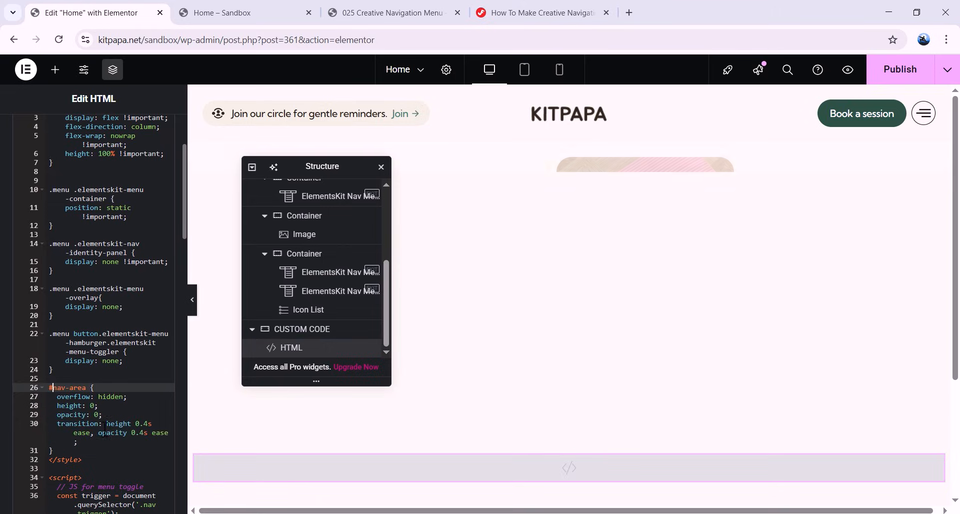
left_click(125, 419)
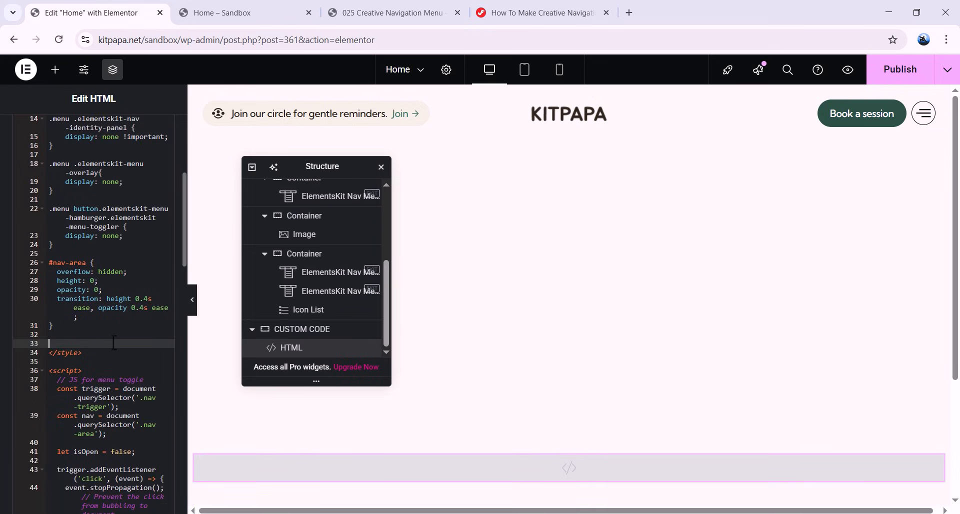
Step: Copy the name nav-area from the Nav Box Style CSS Class section of the tutorial page and return to Elementor
left_click(500, 13)
scroll(355, 229, "up", 3)
left_click_drag(181, 306, 218, 306)
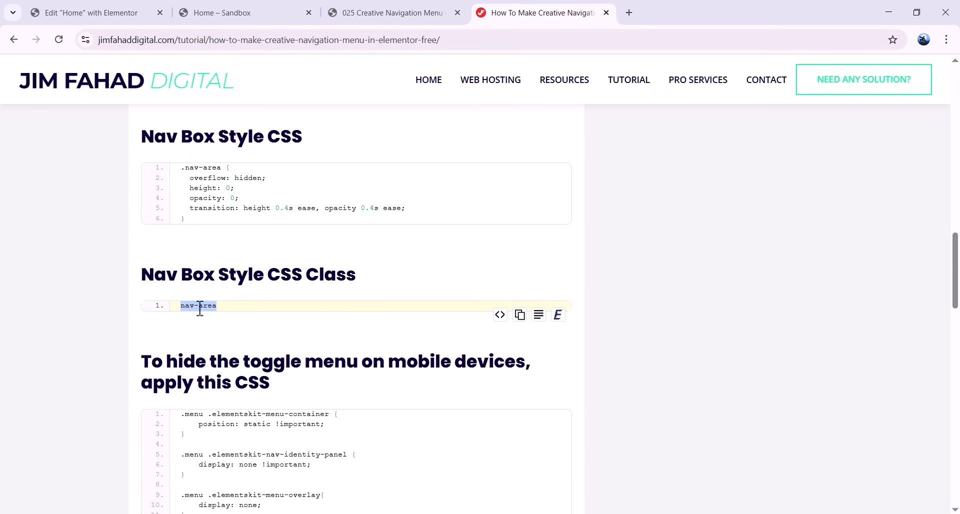
right_click(208, 314)
left_click(230, 321)
left_click(129, 15)
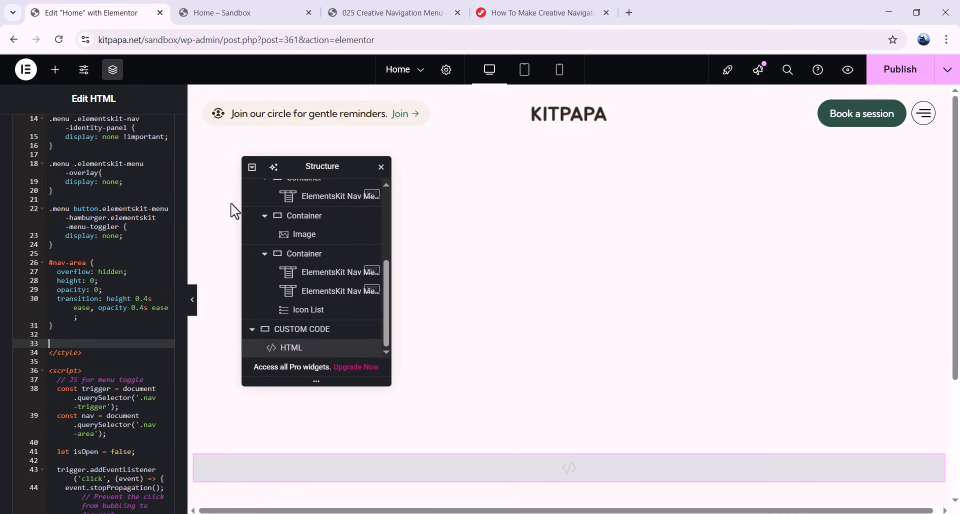
Step: Set the CSS ID of the Nav Area container to nav-area
scroll(317, 285, "up", 5)
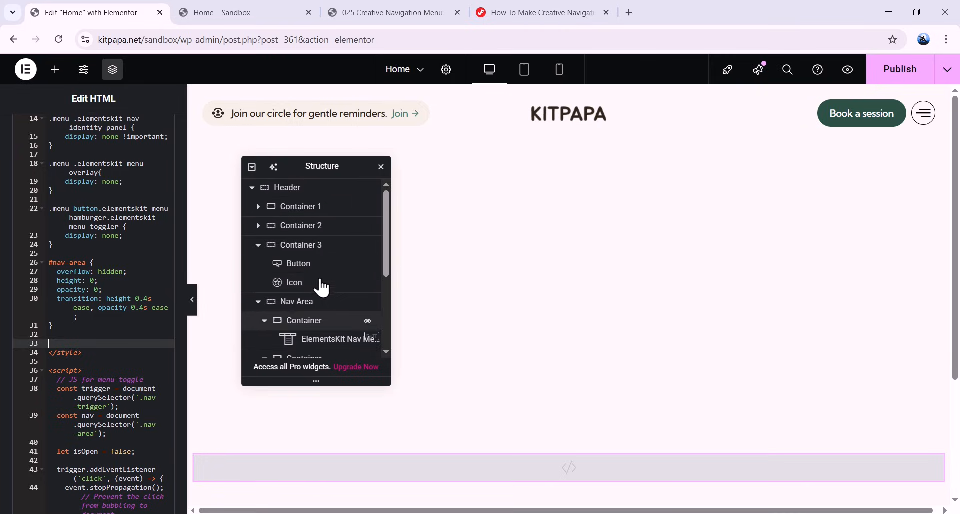
left_click(303, 309)
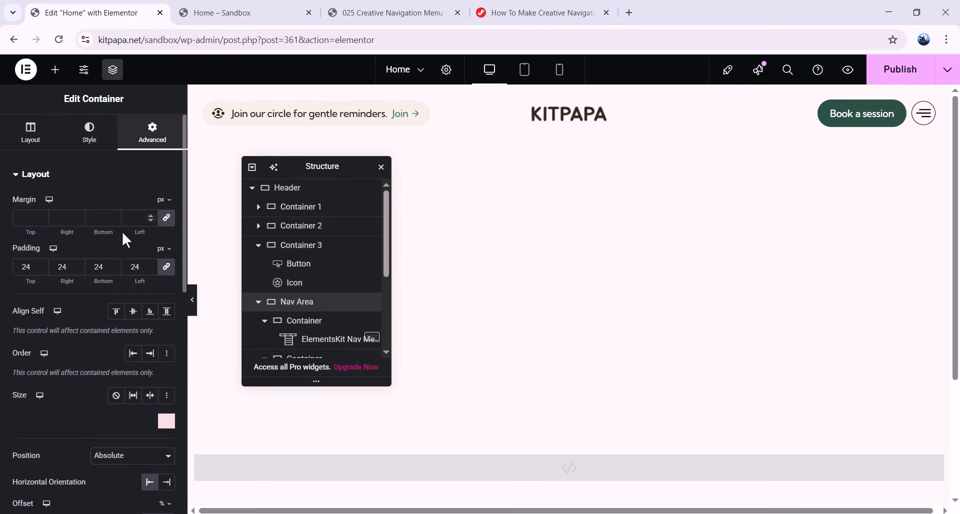
scroll(121, 230, "down", 6)
left_click(117, 329)
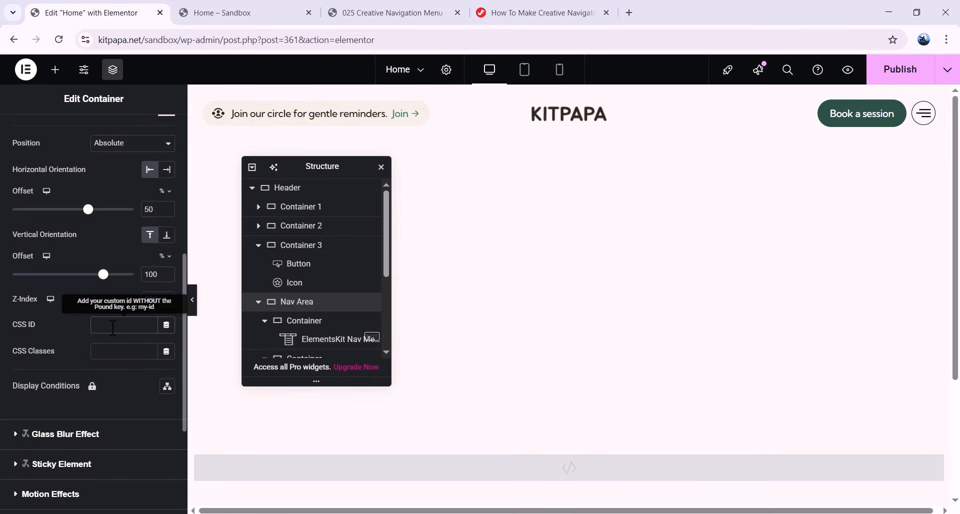
right_click(113, 328)
left_click(149, 186)
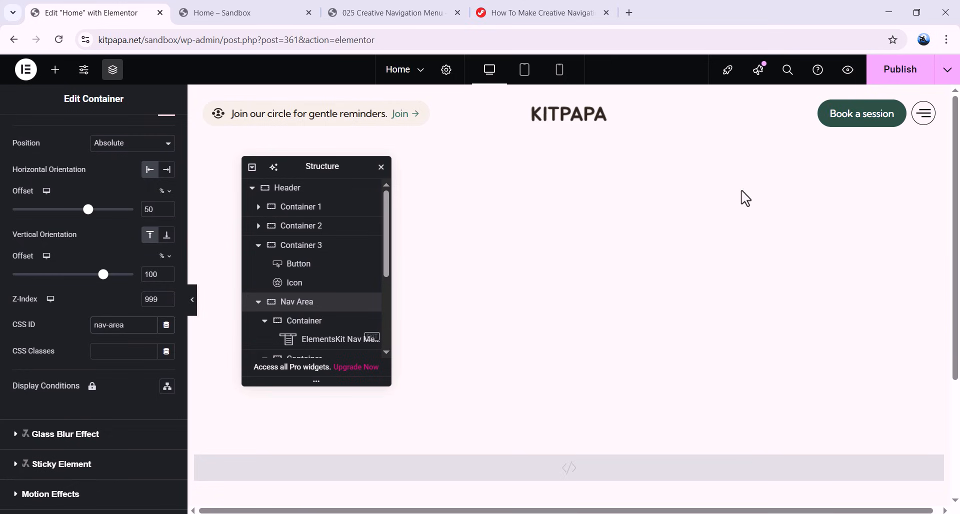
Step: Set the header menu icon's CSS ID to nav-trigger and its CSS class to icon
left_click(924, 113)
scroll(94, 300, "down", 5)
left_click_drag(120, 285, 82, 290)
key("BackSpace")
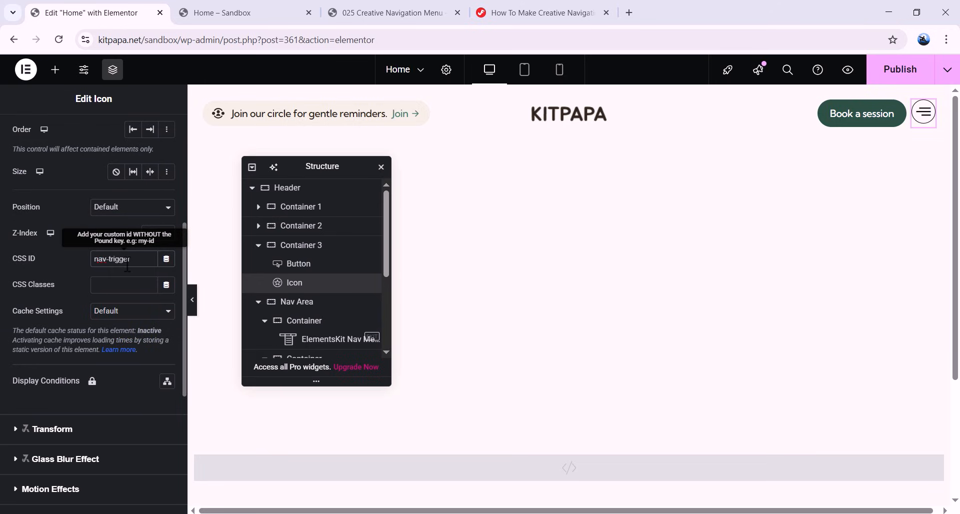
left_click(127, 283)
type("icon")
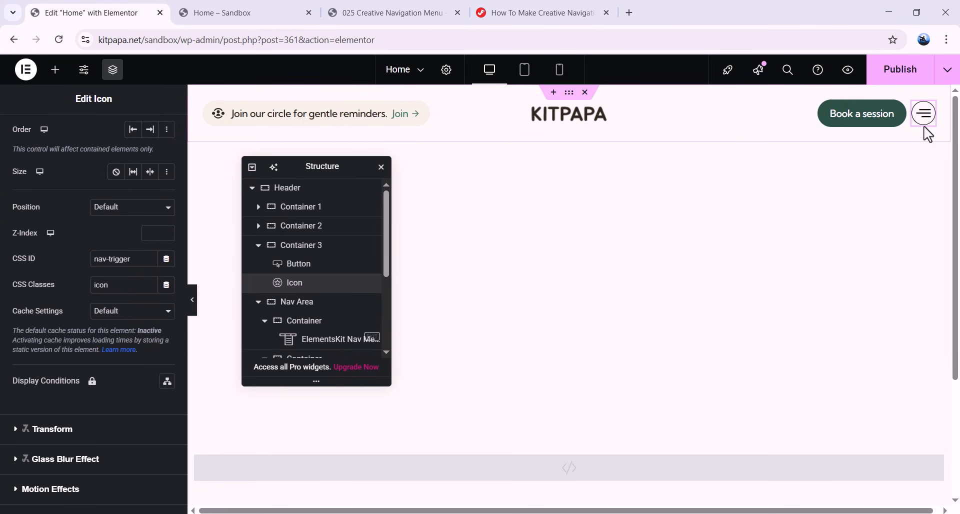
Step: Publish the Home page and open its preview in a new browser tab
key("ctrl+s")
scroll(80, 356, "up", 1)
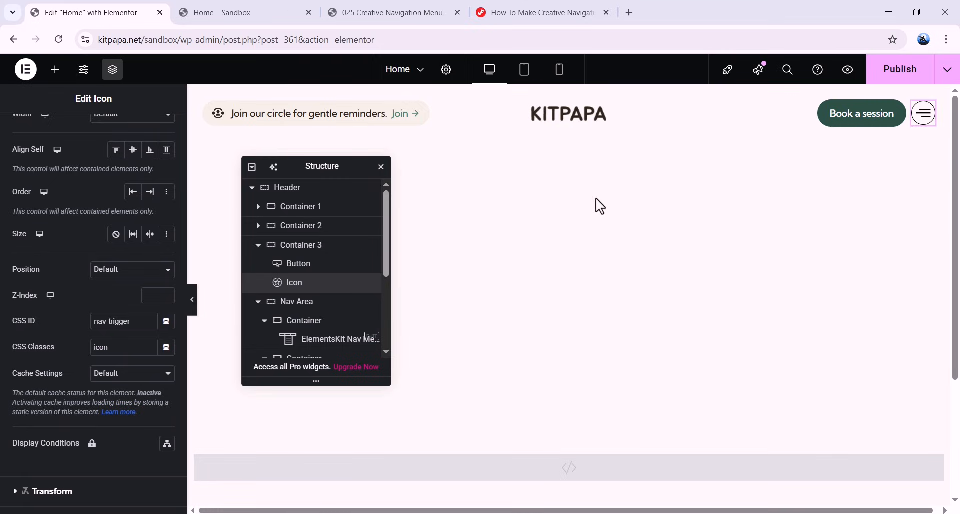
left_click(878, 79)
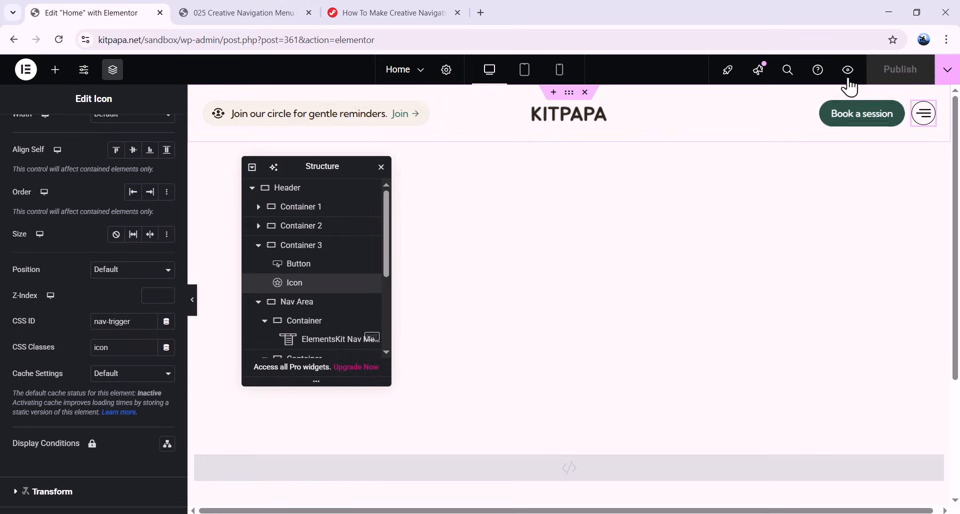
left_click(849, 71)
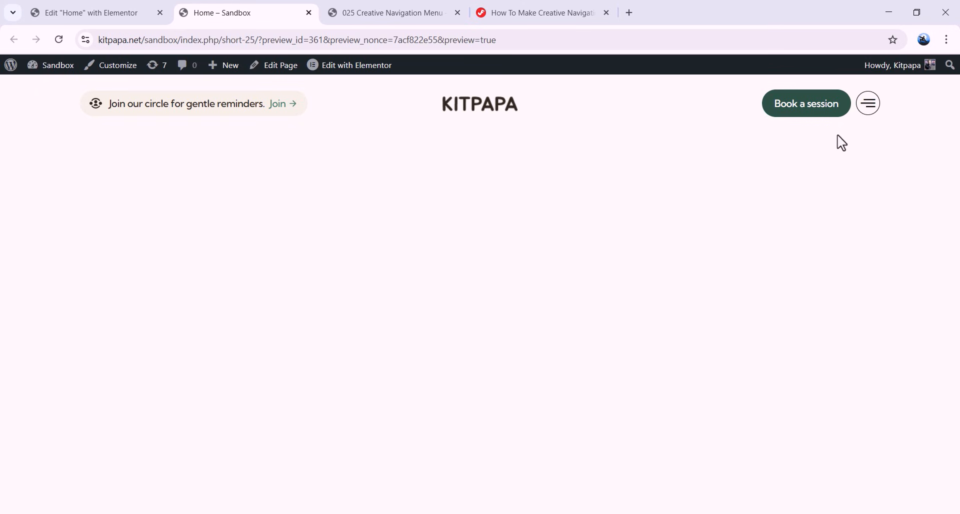
Step: Test the header menu icon in the preview by opening and closing the navigation panel several times
left_click(870, 107)
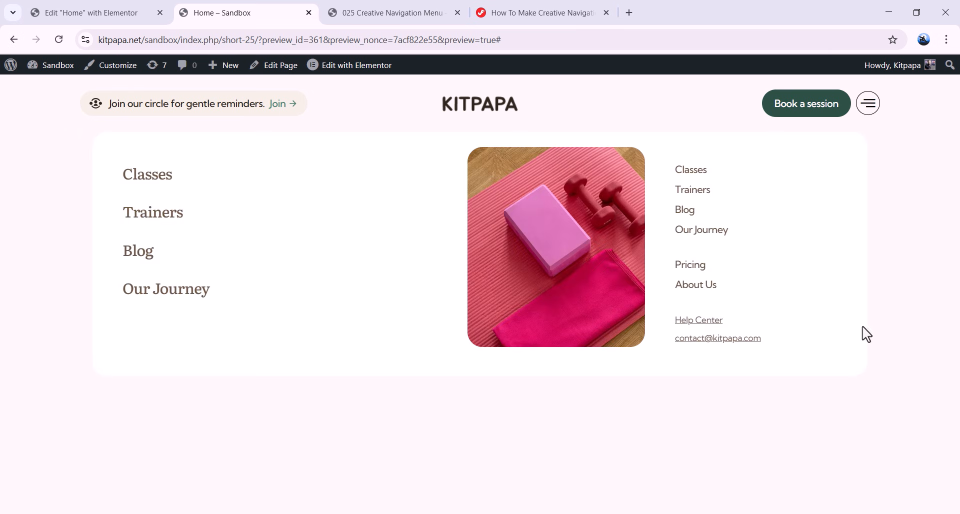
left_click(868, 108)
left_click(867, 108)
left_click(868, 108)
left_click(868, 115)
left_click(870, 114)
left_click(870, 114)
left_click(869, 120)
left_click(868, 118)
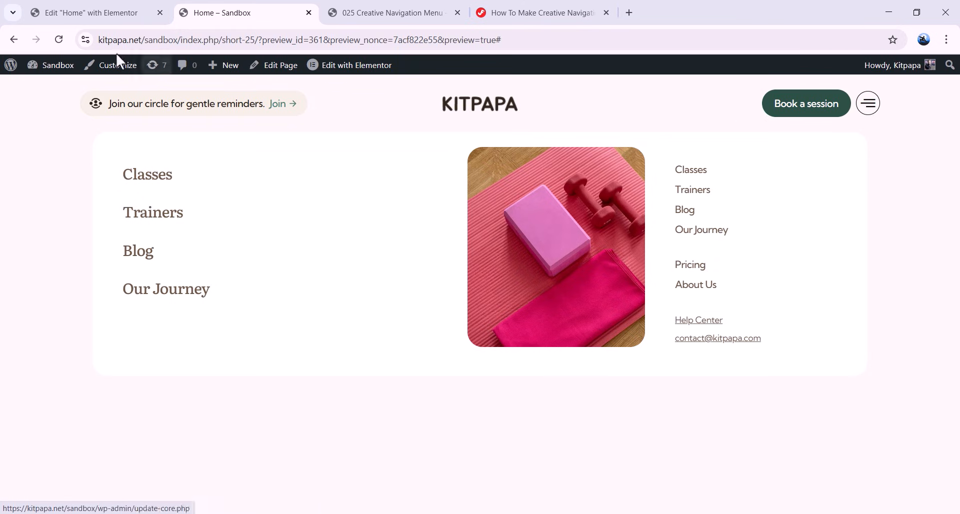
Step: Return to the Elementor editor and clear the header menu icon's CSS ID
left_click(90, 12)
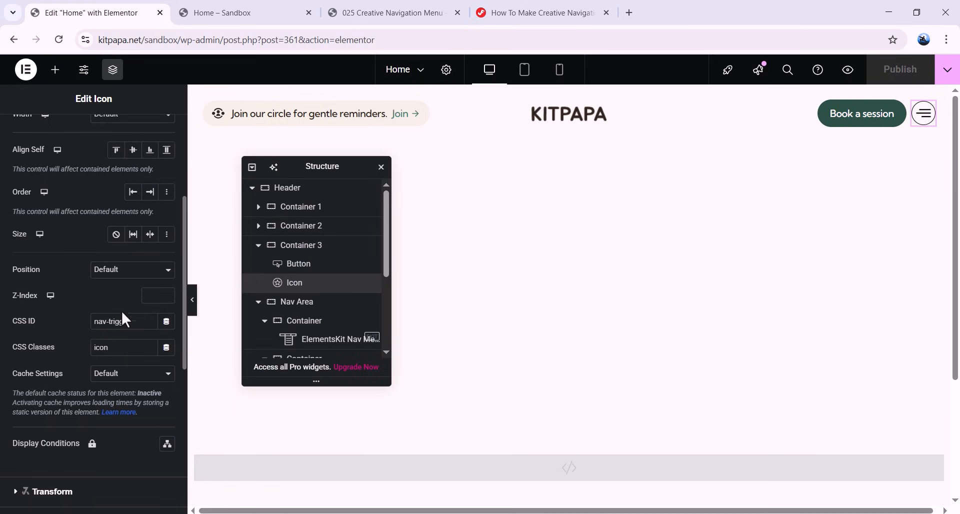
left_click_drag(135, 321, 80, 319)
key("BackSpace")
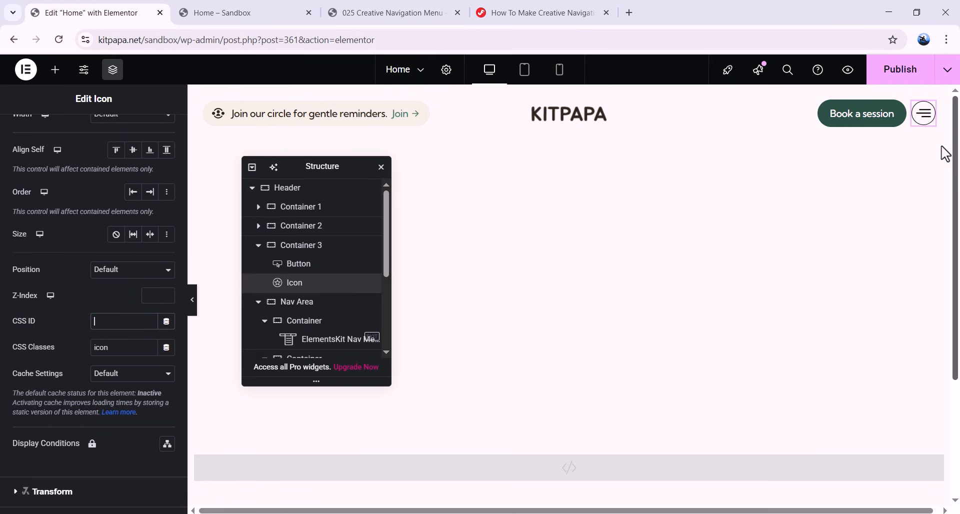
Step: Set the CSS ID of the Book a session button to nav-trigger and publish the page
left_click(892, 119)
left_click(153, 133)
scroll(121, 300, "down", 4)
left_click(125, 320)
left_click(900, 70)
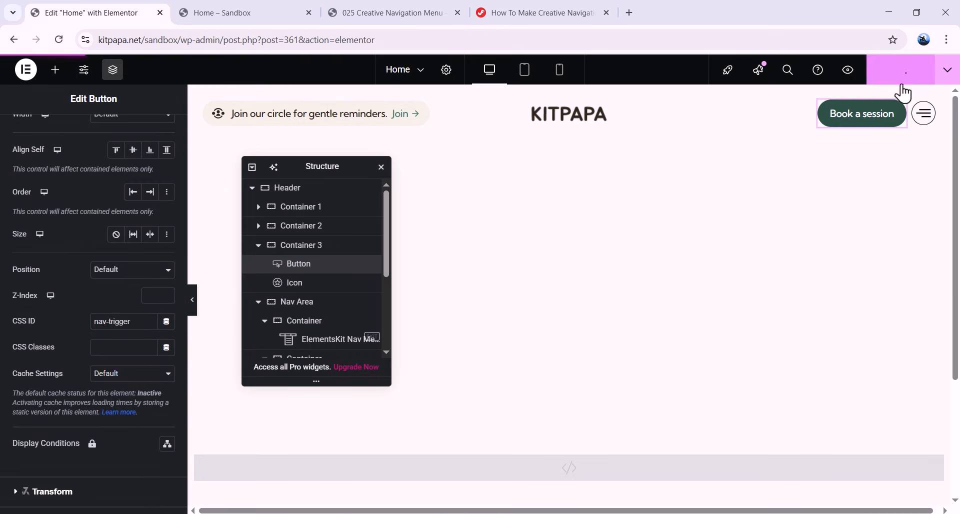
Step: Switch to the page preview and test toggling the navigation panel with the Book a session button
left_click(256, 10)
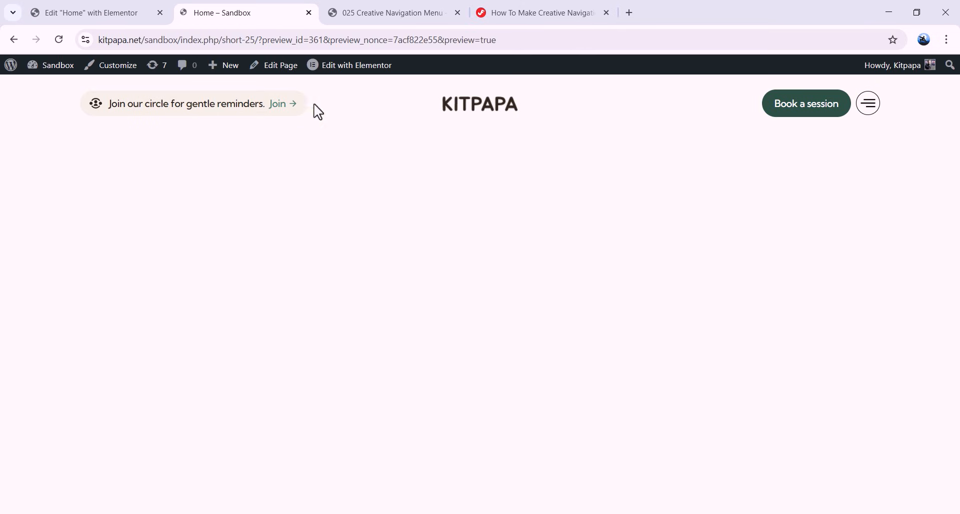
left_click(798, 114)
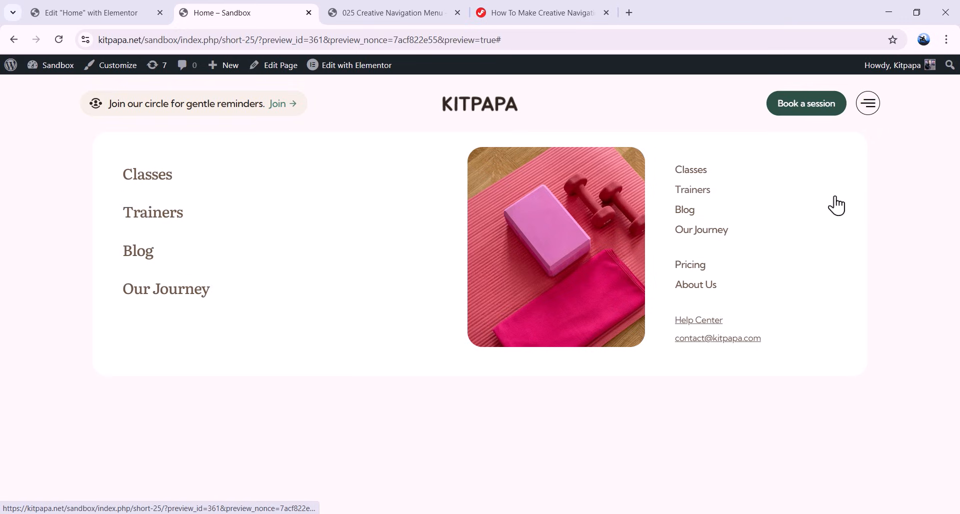
left_click(828, 105)
left_click(825, 106)
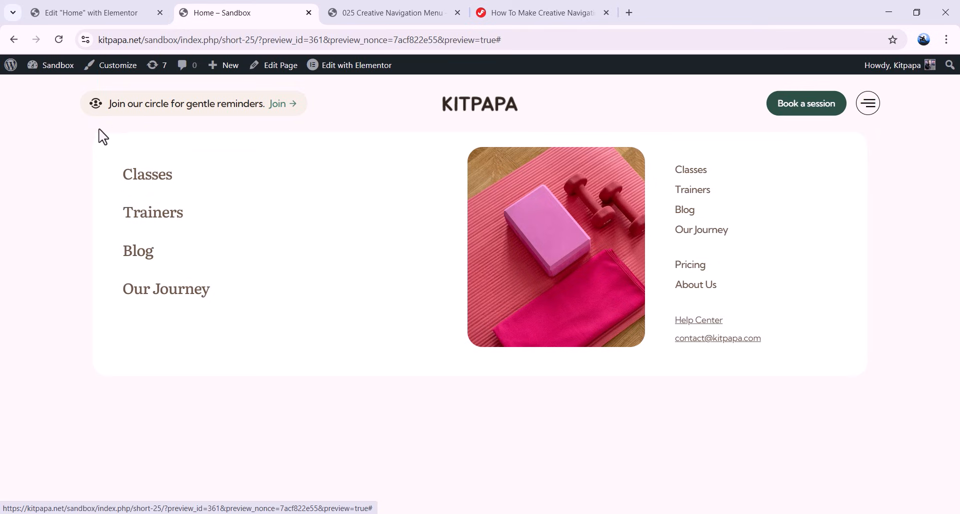